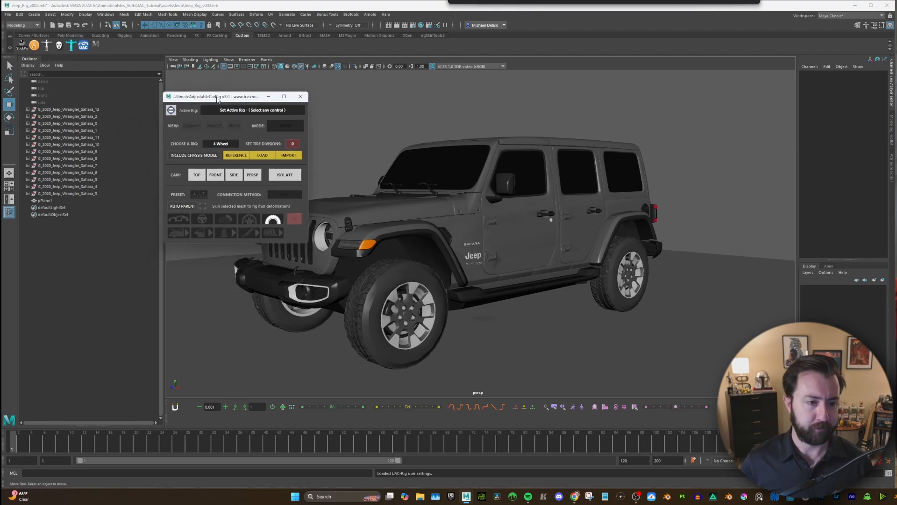
Import the 4 Wheel car rig into the Jeep scene from the UltimateAdjustableCarRig window
{"action": "middle_click_drag", "start_coordinate": [475, 182], "coordinate": [533, 182], "text": "alt"}
{"action": "mouse_move", "coordinate": [533, 183]}
{"action": "left_mouse_down", "text": "alt"}
{"action": "mouse_move", "coordinate": [527, 177]}
{"action": "mouse_move", "coordinate": [538, 177]}
{"action": "left_mouse_up", "text": "alt"}
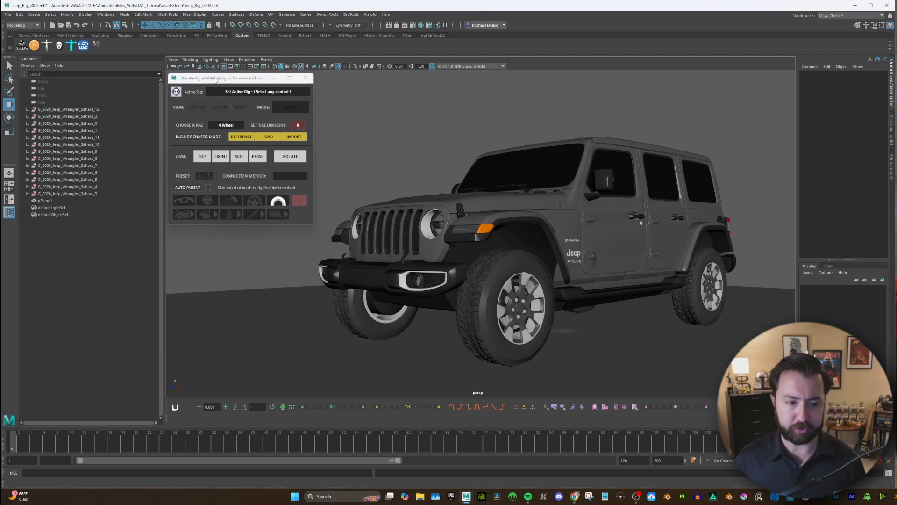
{"action": "left_click_drag", "start_coordinate": [208, 79], "coordinate": [209, 78]}
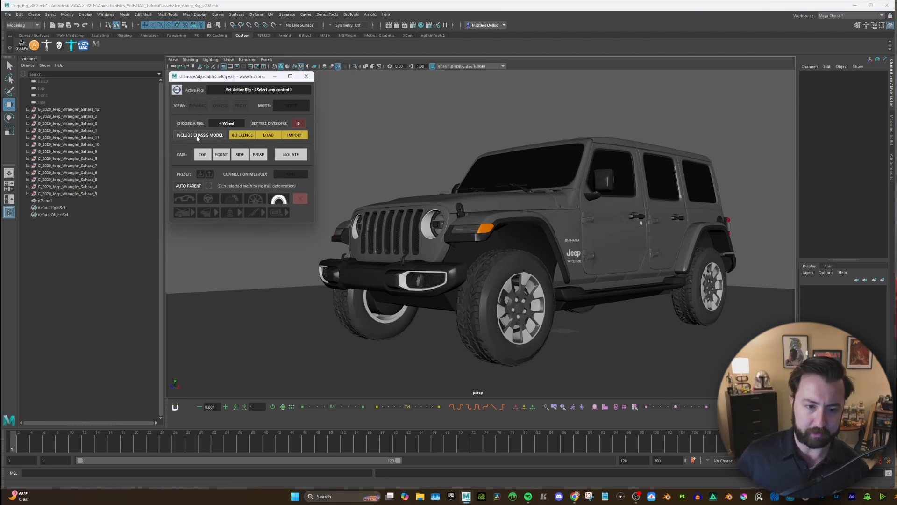
{"action": "left_click", "coordinate": [301, 135]}
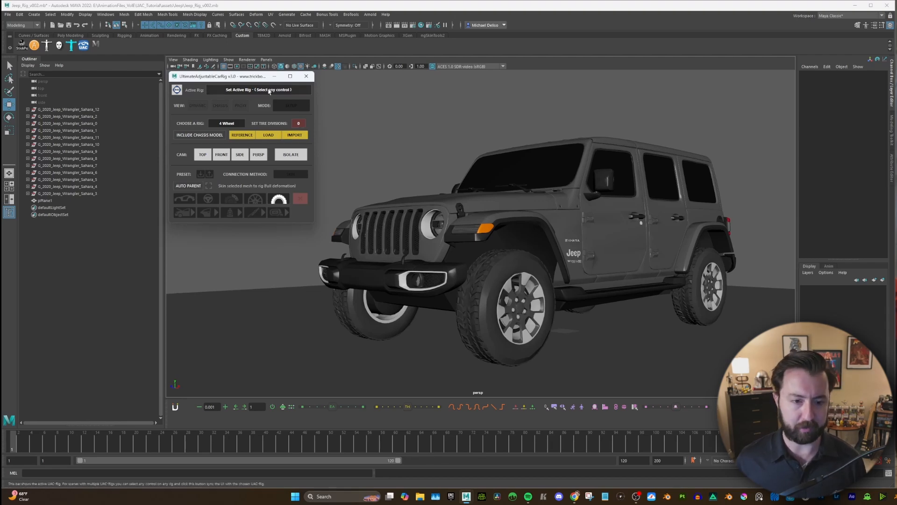
Select the front and rear wheel controls together and move them inward against the tires, to Translate X 95.022
{"action": "scroll", "coordinate": [607, 233], "scroll_direction": "down", "scroll_amount": 2}
{"action": "left_click_drag", "start_coordinate": [593, 227], "coordinate": [537, 295], "text": "alt"}
{"action": "scroll", "coordinate": [538, 301], "scroll_direction": "up", "scroll_amount": 1}
{"action": "left_click", "coordinate": [534, 310]}
{"action": "middle_click_drag", "start_coordinate": [542, 309], "coordinate": [492, 274], "text": "alt"}
{"action": "scroll", "coordinate": [493, 273], "scroll_direction": "up", "scroll_amount": 3}
{"action": "middle_click_drag", "start_coordinate": [539, 293], "coordinate": [551, 303], "text": "alt"}
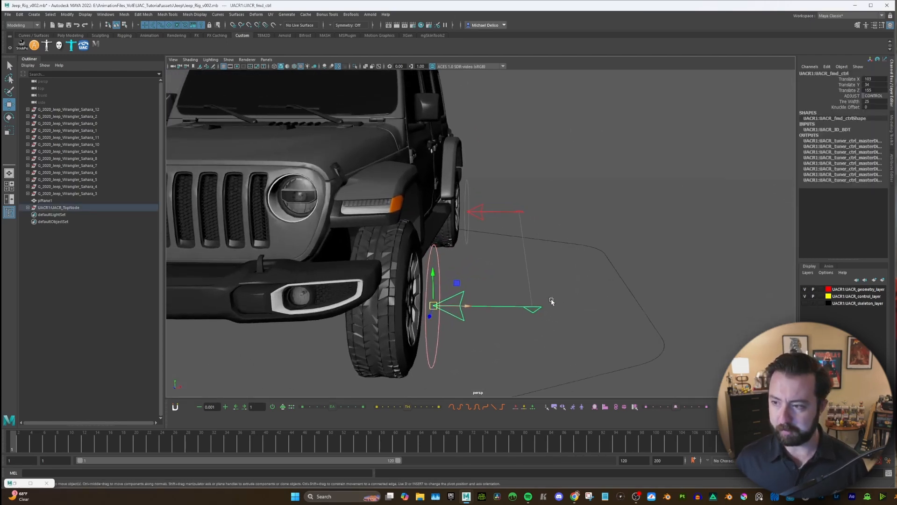
{"action": "left_click_drag", "start_coordinate": [551, 303], "coordinate": [583, 297], "text": "alt"}
{"action": "left_click", "coordinate": [494, 215], "text": "shift"}
{"action": "middle_click_drag", "start_coordinate": [494, 215], "coordinate": [557, 218], "text": "alt"}
{"action": "mouse_move", "coordinate": [558, 218]}
{"action": "left_mouse_down", "text": "alt"}
{"action": "mouse_move", "coordinate": [485, 212]}
{"action": "mouse_move", "coordinate": [548, 214]}
{"action": "left_mouse_up", "text": "alt"}
{"action": "left_click_drag", "start_coordinate": [548, 216], "coordinate": [478, 210]}
{"action": "middle_click_drag", "start_coordinate": [477, 210], "coordinate": [507, 201], "text": "alt"}
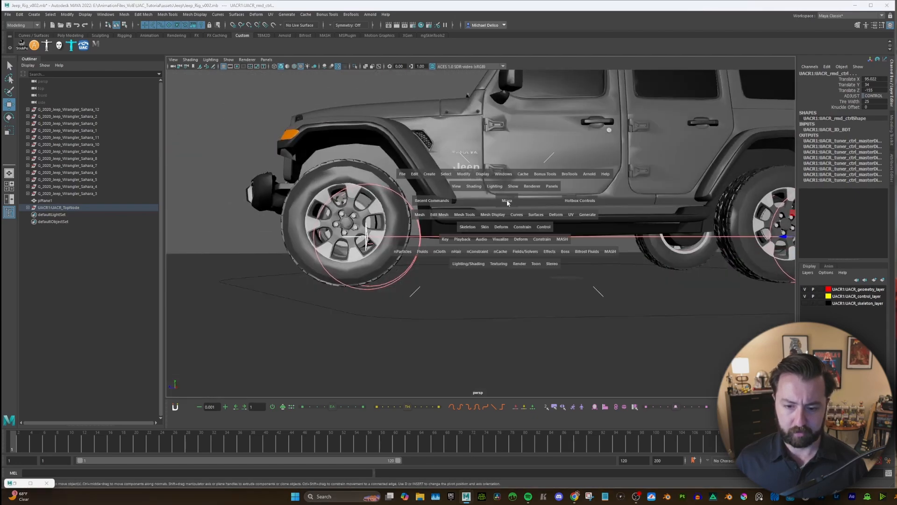
In the side view, center the front wheel control on the front wheel hub at Translate Y 42.957 and Z 168.652
{"action": "key", "text": "space"}
{"action": "left_click_drag", "start_coordinate": [507, 201], "coordinate": [541, 201]}
{"action": "key", "text": "f"}
{"action": "right_click_drag", "start_coordinate": [540, 201], "coordinate": [388, 213], "text": "alt"}
{"action": "middle_click_drag", "start_coordinate": [303, 210], "coordinate": [475, 214], "text": "alt"}
{"action": "right_click_drag", "start_coordinate": [412, 216], "coordinate": [457, 222], "text": "alt"}
{"action": "middle_click_drag", "start_coordinate": [457, 222], "coordinate": [514, 236], "text": "alt"}
{"action": "left_click_drag", "start_coordinate": [507, 241], "coordinate": [451, 205]}
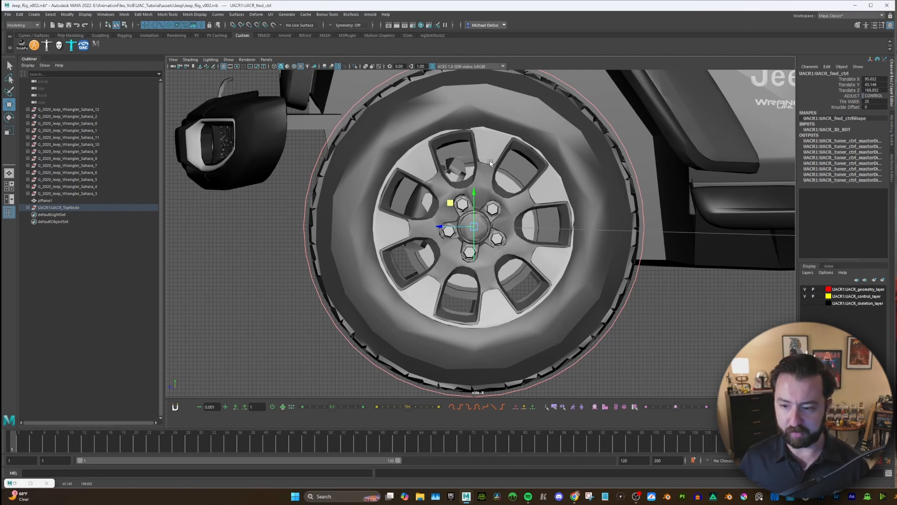
{"action": "scroll", "coordinate": [491, 166], "scroll_direction": "down", "scroll_amount": 1}
{"action": "middle_click_drag", "start_coordinate": [493, 169], "coordinate": [493, 172], "text": "alt"}
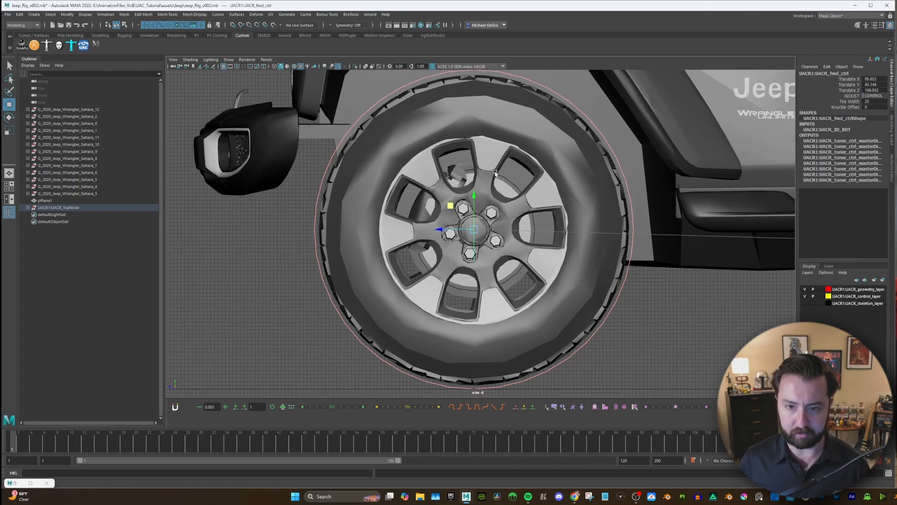
{"action": "left_click_drag", "start_coordinate": [471, 192], "coordinate": [473, 195]}
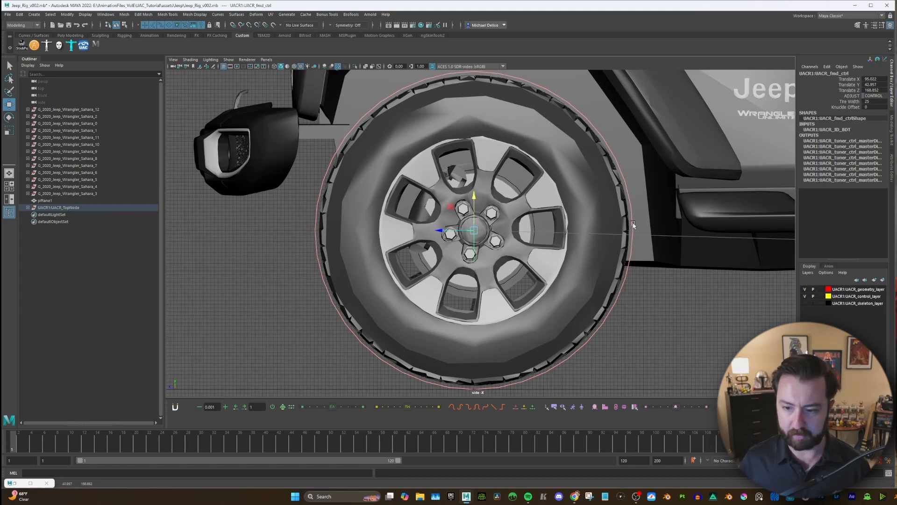
Center the rear wheel control on the rear wheel hub at Translate Y 42.818 and Z -134.63
{"action": "scroll", "coordinate": [644, 224], "scroll_direction": "down", "scroll_amount": 7}
{"action": "middle_click_drag", "start_coordinate": [672, 228], "coordinate": [326, 230], "text": "alt"}
{"action": "scroll", "coordinate": [578, 220], "scroll_direction": "up", "scroll_amount": 3}
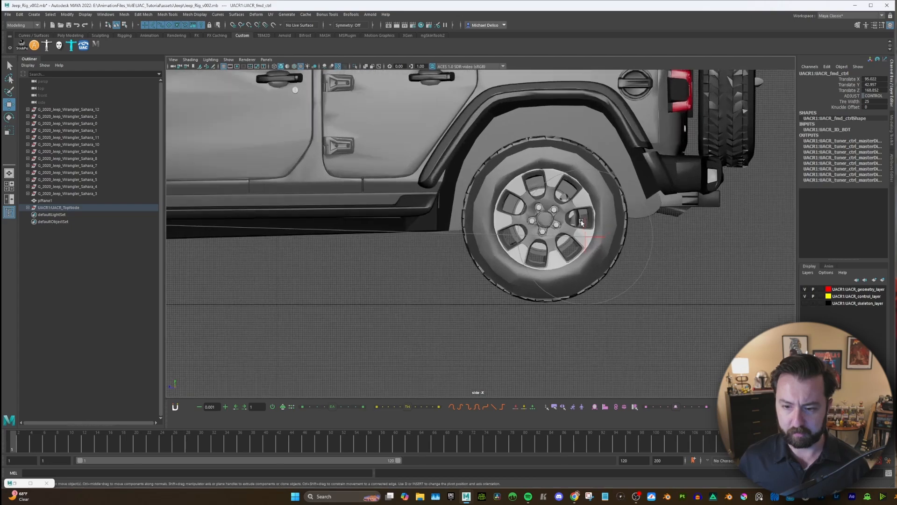
{"action": "left_click", "coordinate": [585, 231]}
{"action": "middle_click_drag", "start_coordinate": [578, 228], "coordinate": [493, 233], "text": "alt"}
{"action": "scroll", "coordinate": [475, 231], "scroll_direction": "up", "scroll_amount": 5}
{"action": "left_click_drag", "start_coordinate": [491, 233], "coordinate": [409, 198]}
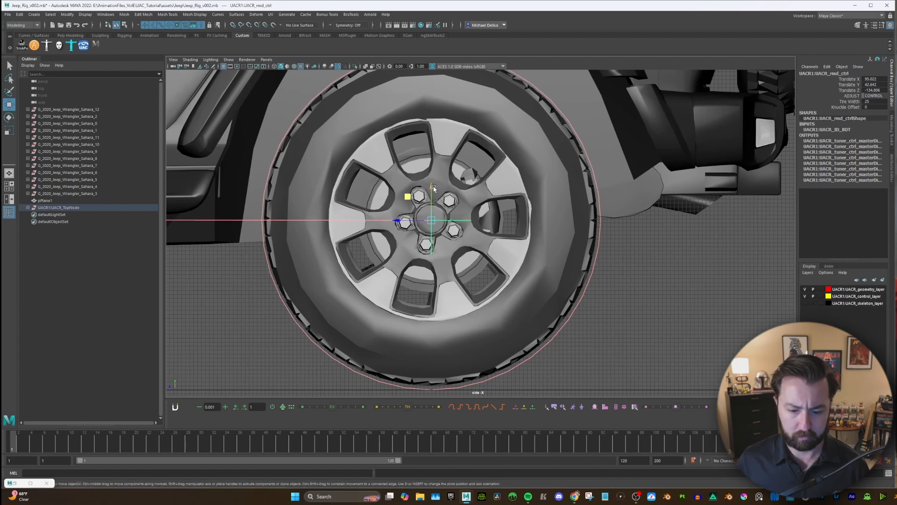
{"action": "middle_click_drag", "start_coordinate": [434, 188], "coordinate": [443, 216], "text": "alt"}
{"action": "left_click_drag", "start_coordinate": [440, 211], "coordinate": [440, 210]}
{"action": "mouse_move", "coordinate": [445, 206]}
{"action": "middle_mouse_down", "text": "alt"}
{"action": "mouse_move", "coordinate": [447, 183]}
{"action": "mouse_move", "coordinate": [443, 207]}
{"action": "middle_mouse_up", "text": "alt"}
{"action": "left_click_drag", "start_coordinate": [442, 206], "coordinate": [443, 205]}
{"action": "middle_click_drag", "start_coordinate": [443, 204], "coordinate": [472, 179], "text": "alt"}
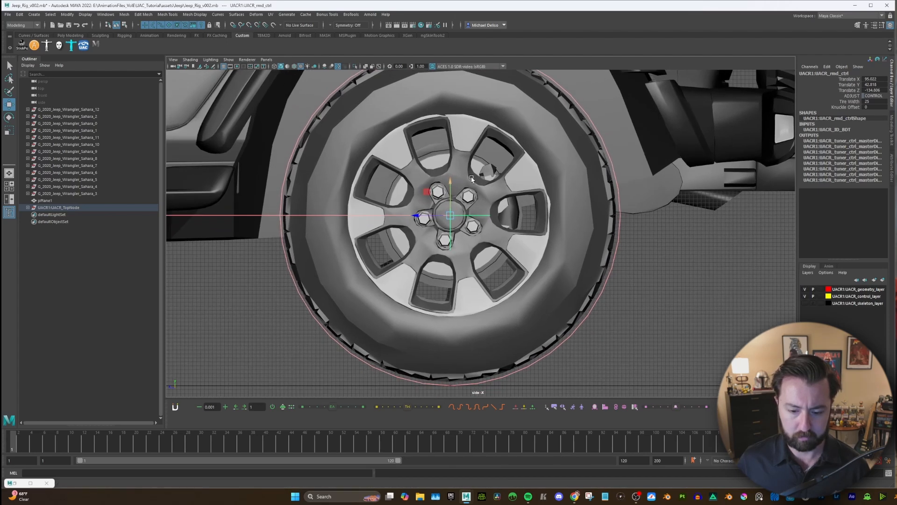
{"action": "left_click_drag", "start_coordinate": [420, 216], "coordinate": [427, 215]}
{"action": "scroll", "coordinate": [430, 206], "scroll_direction": "down", "scroll_amount": 10}
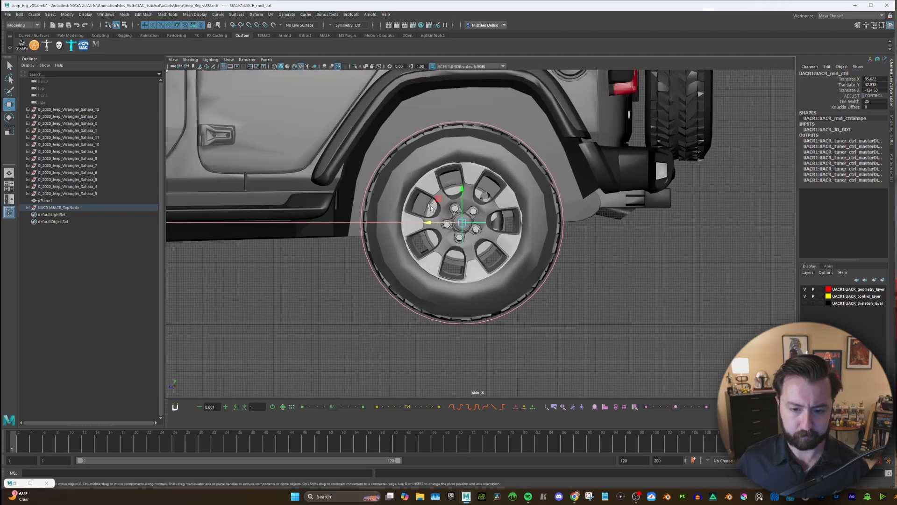
In the perspective view, increase the front wheel control's Tire Width until its rings span the front tire
{"action": "key", "text": "space"}
{"action": "left_click_drag", "start_coordinate": [419, 169], "coordinate": [494, 181]}
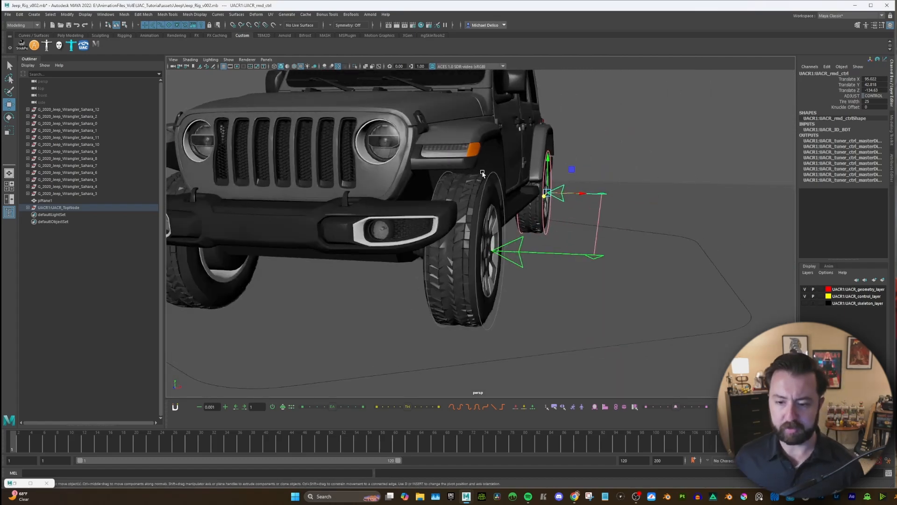
{"action": "left_click", "coordinate": [517, 256]}
{"action": "left_click_drag", "start_coordinate": [516, 256], "coordinate": [750, 128], "text": "alt"}
{"action": "left_click", "coordinate": [543, 250]}
{"action": "scroll", "coordinate": [543, 255], "scroll_direction": "up", "scroll_amount": 5}
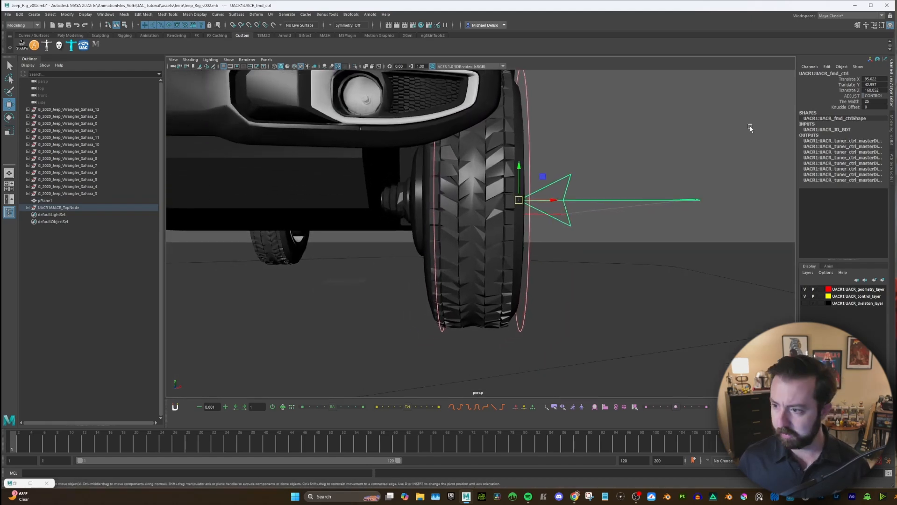
{"action": "left_click", "coordinate": [849, 102]}
{"action": "middle_click_drag", "start_coordinate": [637, 153], "coordinate": [646, 154]}
{"action": "left_click_drag", "start_coordinate": [647, 154], "coordinate": [682, 156], "text": "alt"}
{"action": "middle_click_drag", "start_coordinate": [682, 156], "coordinate": [683, 155]}
Increase the rear wheel control's Tire Width until its rings span the rear tire, and clear the selection
{"action": "left_click_drag", "start_coordinate": [683, 155], "coordinate": [567, 153], "text": "alt"}
{"action": "left_click", "coordinate": [637, 200]}
{"action": "key", "text": "w"}
{"action": "key", "text": "f"}
{"action": "left_click", "coordinate": [848, 101]}
{"action": "middle_click_drag", "start_coordinate": [603, 162], "coordinate": [657, 164]}
{"action": "scroll", "coordinate": [652, 165], "scroll_direction": "down", "scroll_amount": 5}
{"action": "left_click_drag", "start_coordinate": [651, 165], "coordinate": [570, 168], "text": "alt"}
{"action": "scroll", "coordinate": [570, 168], "scroll_direction": "down", "scroll_amount": 8}
{"action": "middle_click_drag", "start_coordinate": [569, 171], "coordinate": [625, 181], "text": "alt"}
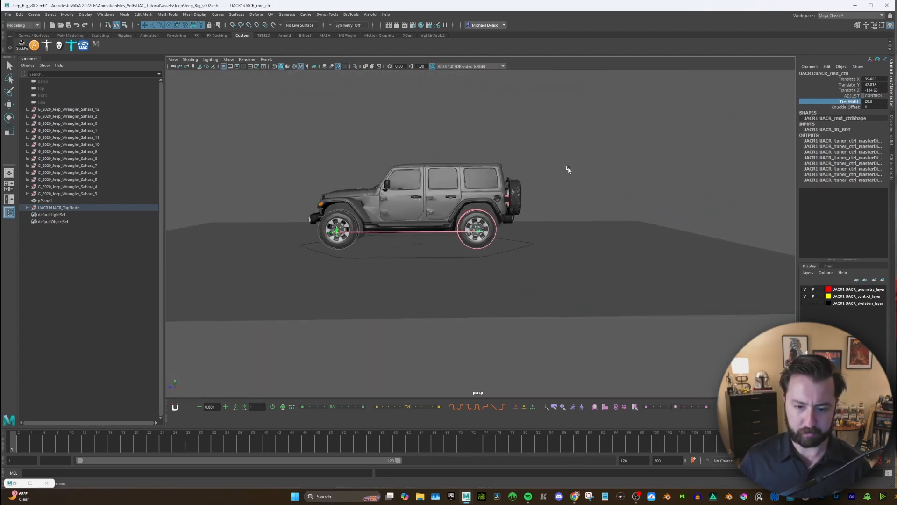
{"action": "scroll", "coordinate": [608, 183], "scroll_direction": "up", "scroll_amount": 2}
{"action": "left_click_drag", "start_coordinate": [572, 185], "coordinate": [613, 208], "text": "alt"}
{"action": "key", "text": "w"}
{"action": "left_click", "coordinate": [617, 175]}
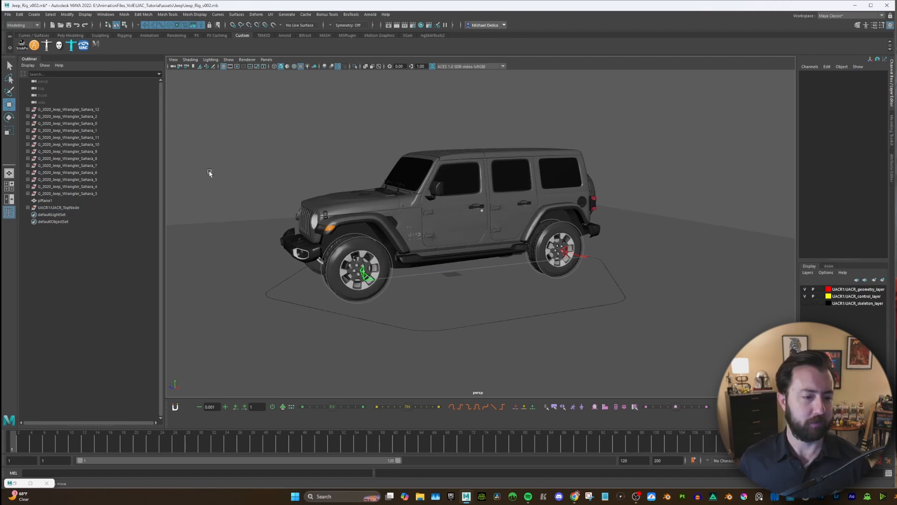
Reveal the front wheel control in the Outliner, then expand the rig's UACR_bodyAlign_grp to list its alignment groups
{"action": "middle_click_drag", "start_coordinate": [300, 291], "coordinate": [287, 288], "text": "alt"}
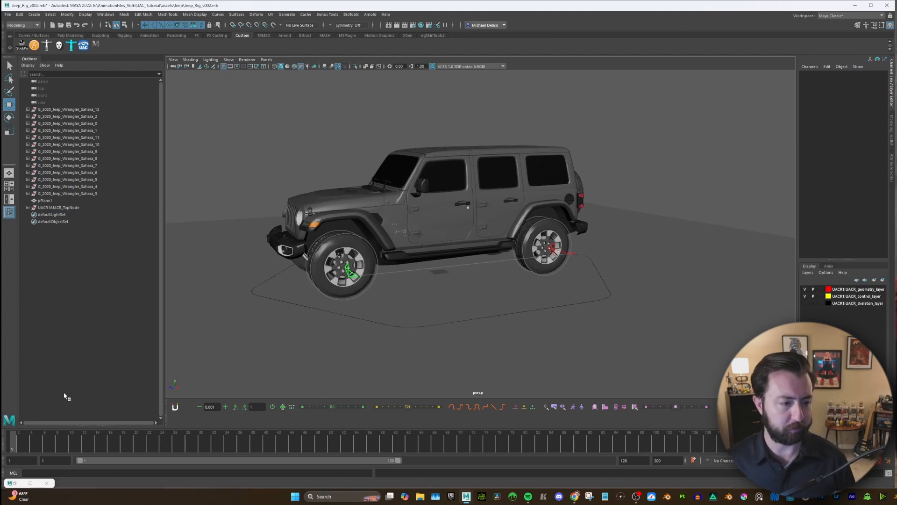
{"action": "left_click", "coordinate": [350, 270]}
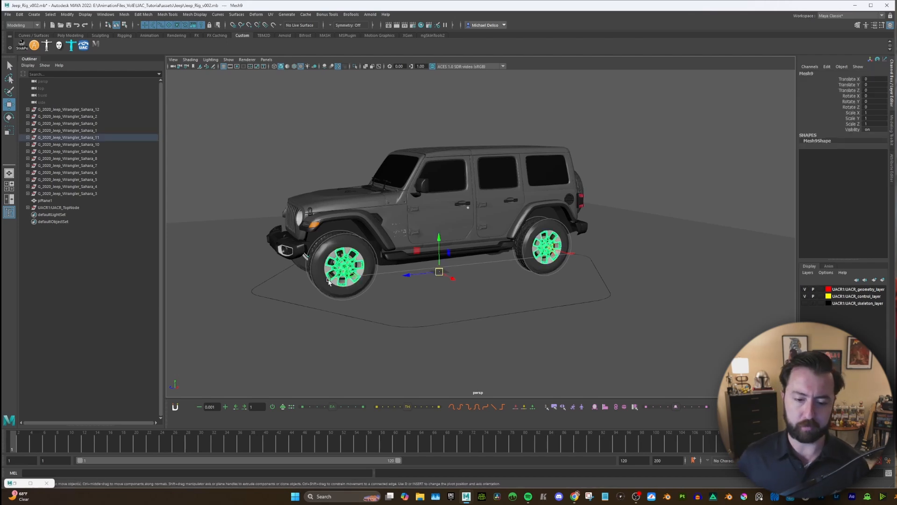
{"action": "left_click", "coordinate": [340, 130]}
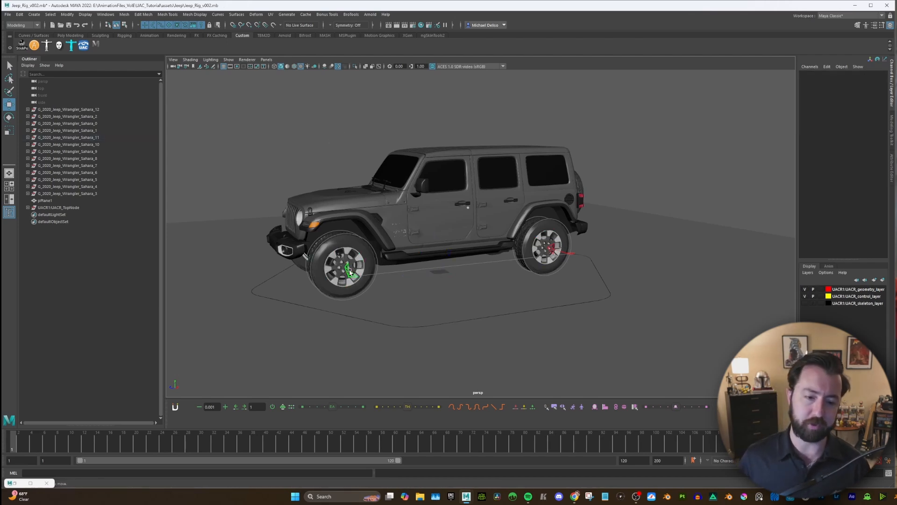
{"action": "left_click", "coordinate": [348, 272]}
{"action": "left_click", "coordinate": [349, 271]}
{"action": "left_click", "coordinate": [349, 274]}
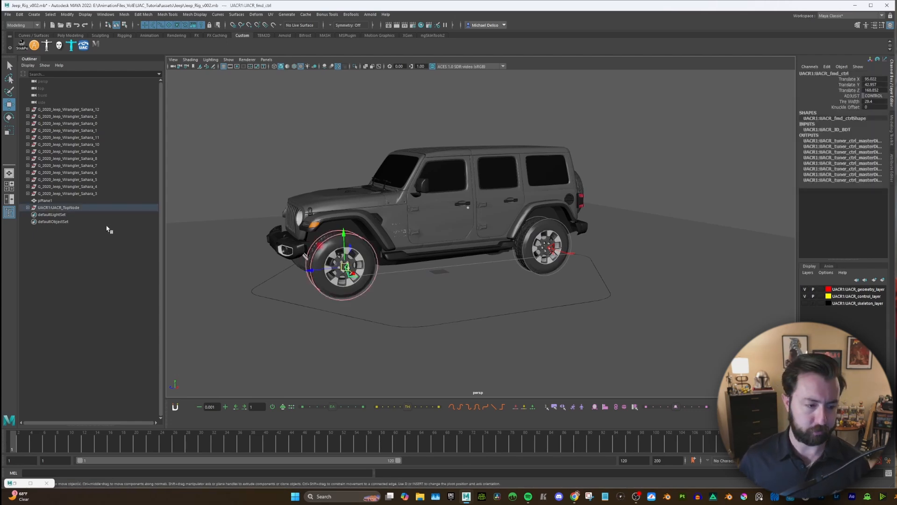
{"action": "key", "text": "f"}
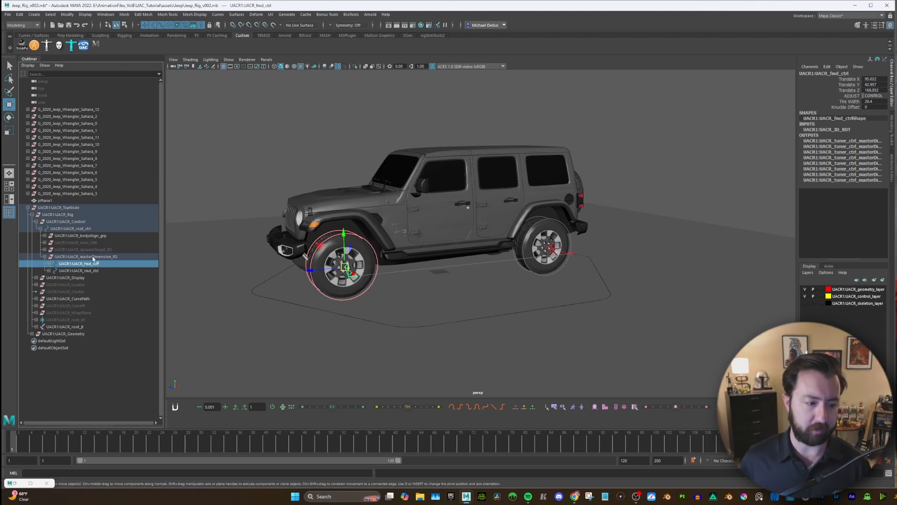
{"action": "left_click", "coordinate": [44, 257]}
{"action": "left_click", "coordinate": [100, 235]}
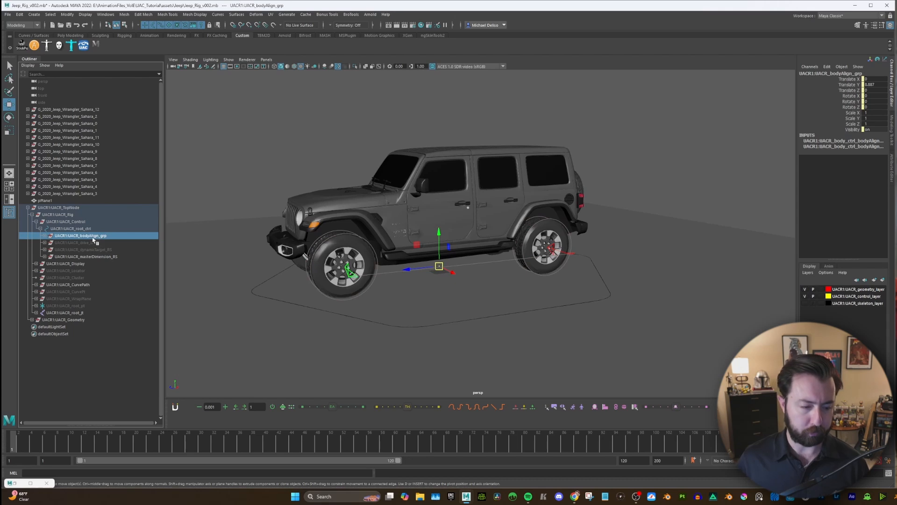
{"action": "left_click", "coordinate": [44, 236]}
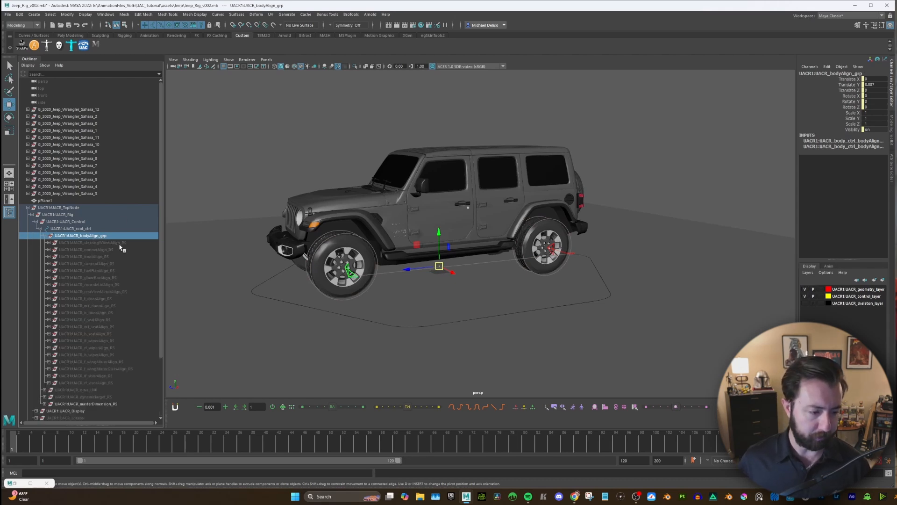
{"action": "scroll", "coordinate": [111, 262], "scroll_direction": "down", "scroll_amount": 3}
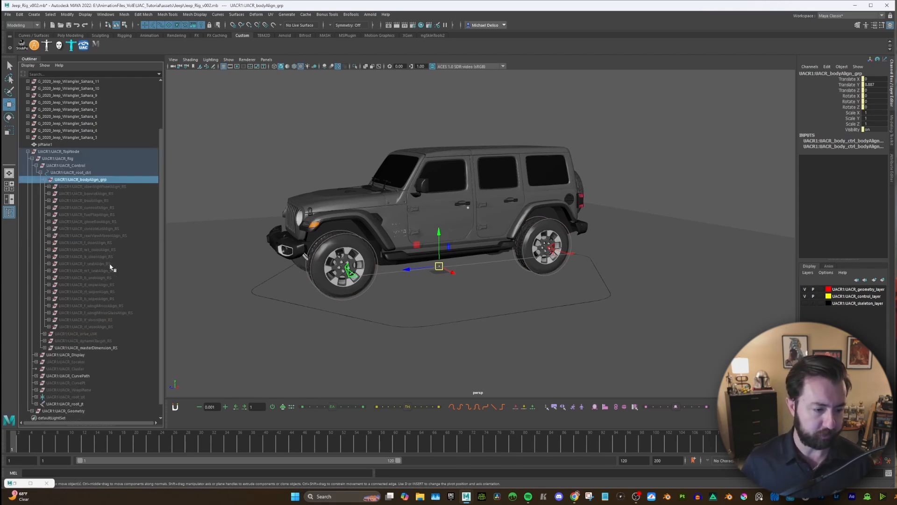
Examine the hidden alignment groups in UACR_bodyAlign_grp, including the bonnet, fuel flap, wing mirror, wiper, seat and back door groups
{"action": "left_click", "coordinate": [119, 186]}
{"action": "left_click", "coordinate": [112, 193]}
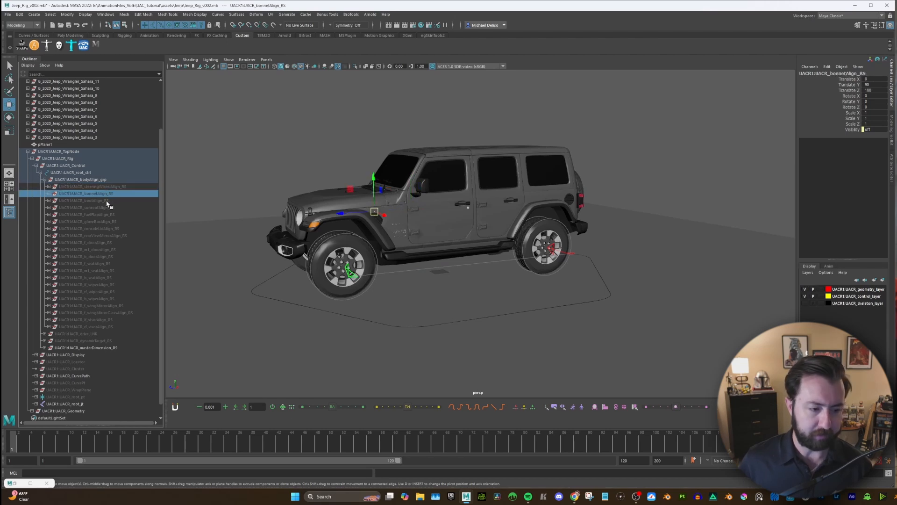
{"action": "left_click", "coordinate": [107, 201]}
{"action": "left_click", "coordinate": [114, 215]}
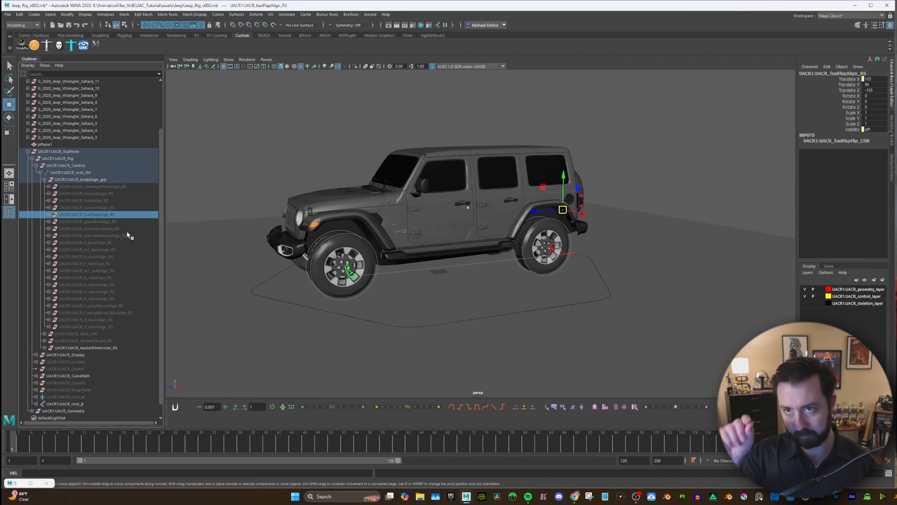
{"action": "left_click", "coordinate": [116, 306]}
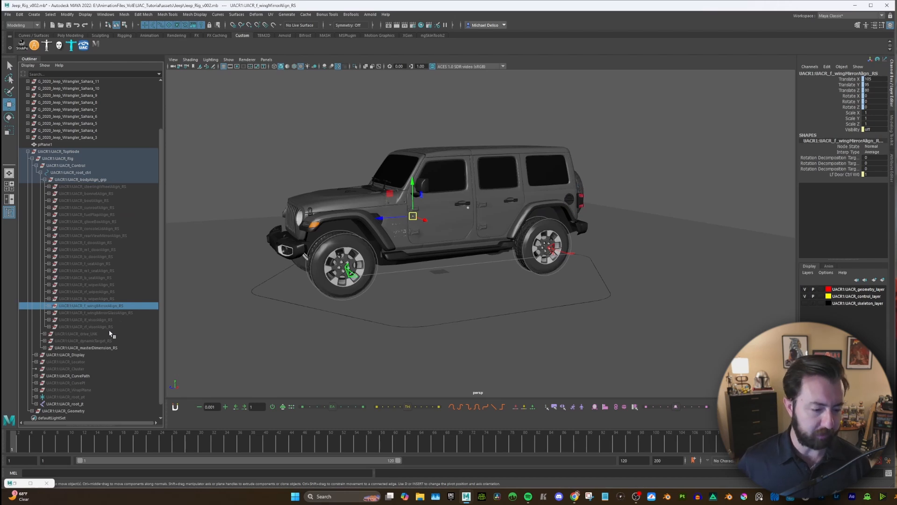
{"action": "left_click", "coordinate": [93, 320]}
{"action": "left_click", "coordinate": [112, 284]}
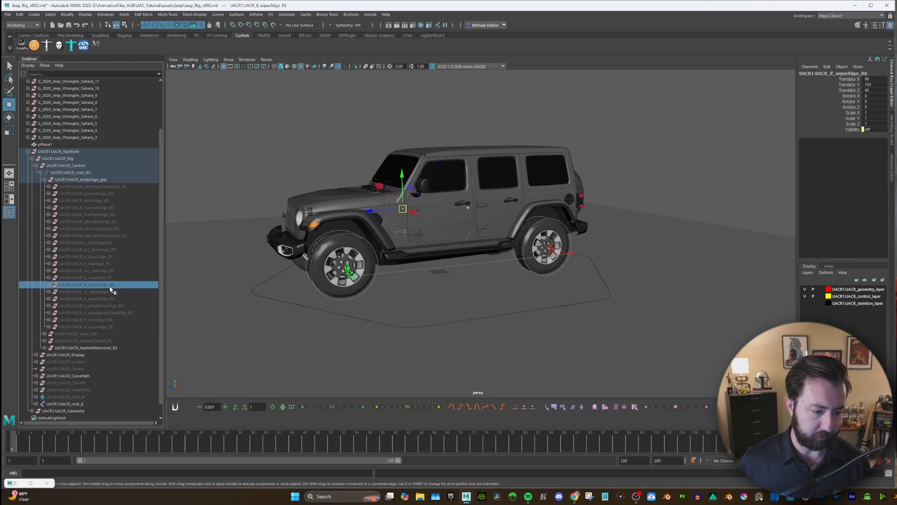
{"action": "left_click", "coordinate": [103, 277]}
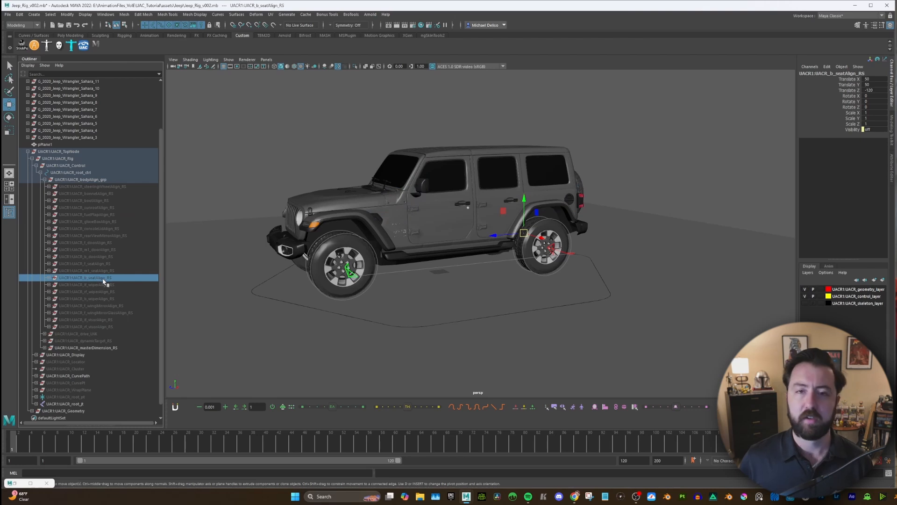
{"action": "left_click", "coordinate": [117, 257]}
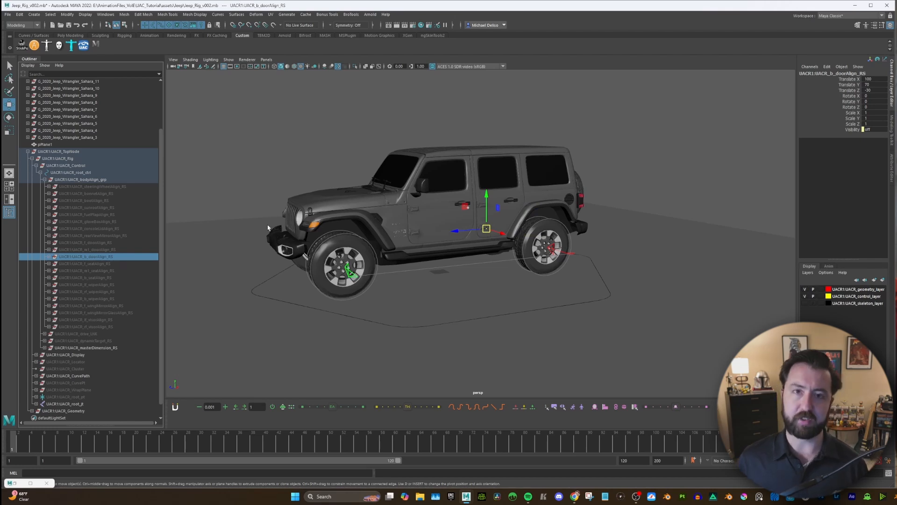
{"action": "key", "text": "f"}
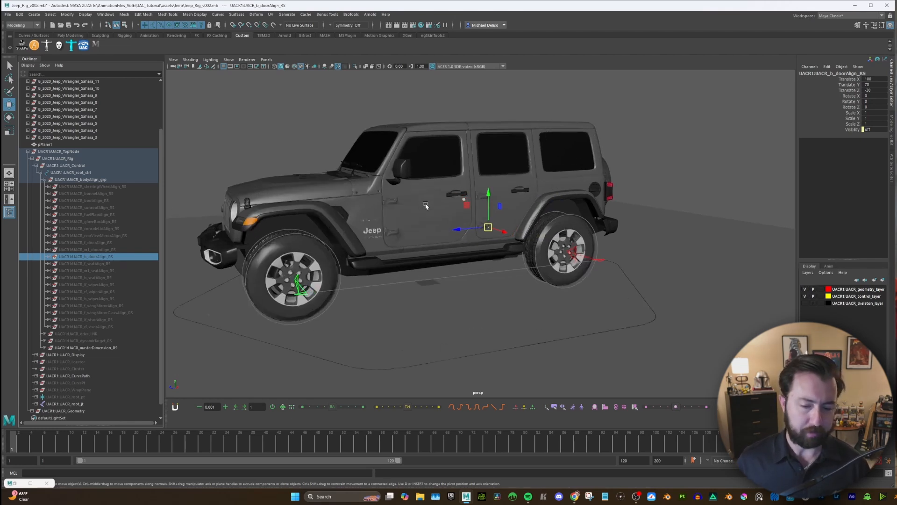
{"action": "left_click", "coordinate": [110, 264]}
{"action": "key", "text": "Up"}
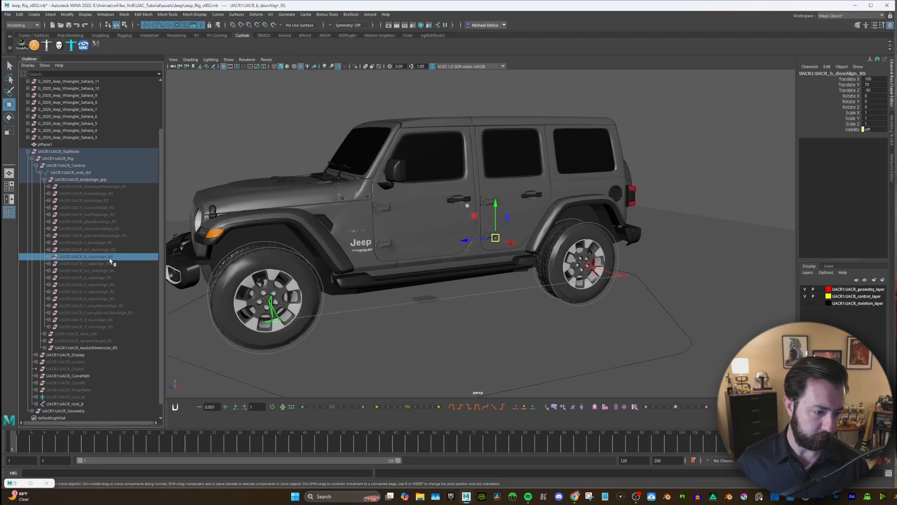
Unhide UACR_f_doorAlign_RS and move its control to the front door's leading edge, at about Translate X -20.6 and Y 47.8
{"action": "left_click", "coordinate": [103, 243]}
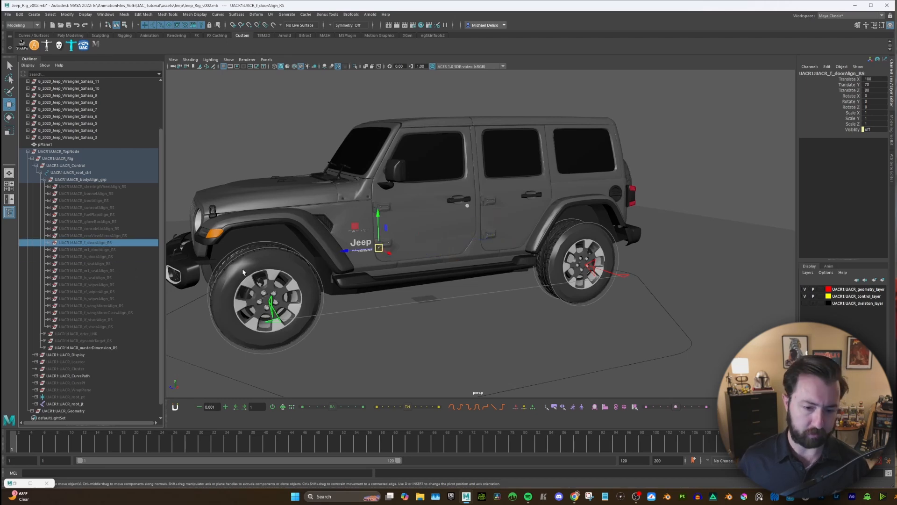
{"action": "left_click_drag", "start_coordinate": [419, 250], "coordinate": [474, 248], "text": "alt"}
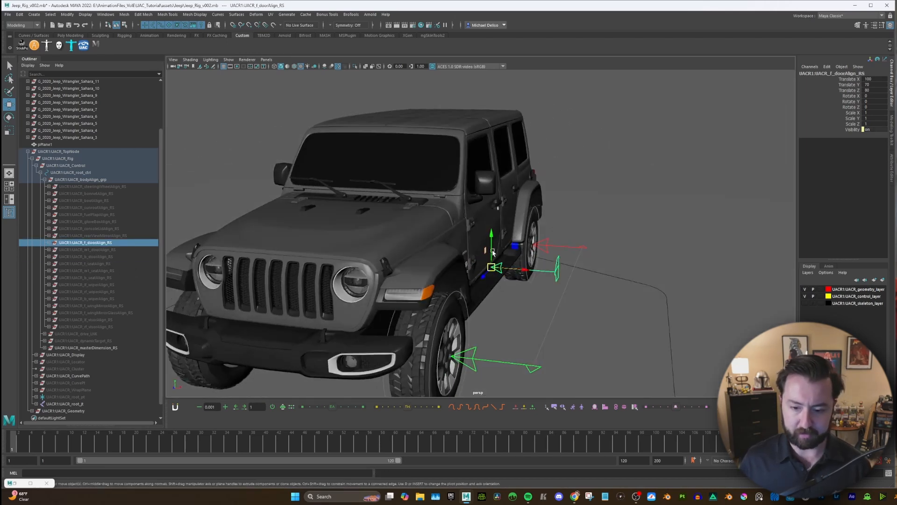
{"action": "left_click", "coordinate": [556, 274]}
{"action": "left_click_drag", "start_coordinate": [556, 274], "coordinate": [428, 286], "text": "alt"}
{"action": "scroll", "coordinate": [545, 271], "scroll_direction": "up", "scroll_amount": 1}
{"action": "left_click_drag", "start_coordinate": [358, 267], "coordinate": [430, 204]}
{"action": "right_click_drag", "start_coordinate": [430, 204], "coordinate": [537, 287], "text": "alt"}
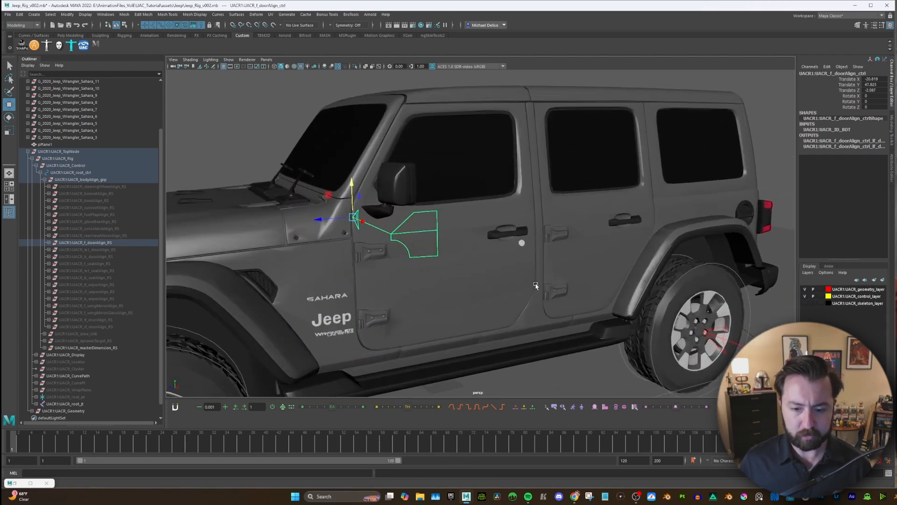
Hide the UACR_f_doorAlign_RS group again
{"action": "left_click_drag", "start_coordinate": [537, 286], "coordinate": [451, 269], "text": "alt"}
{"action": "left_click_drag", "start_coordinate": [337, 224], "coordinate": [549, 242], "text": "alt"}
{"action": "left_click_drag", "start_coordinate": [549, 242], "coordinate": [495, 238], "text": "alt"}
{"action": "left_click", "coordinate": [96, 245]}
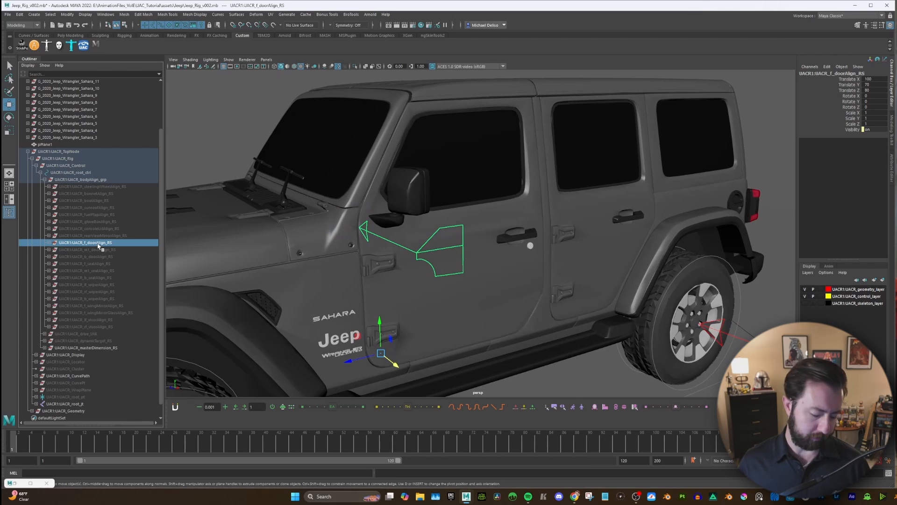
{"action": "key", "text": "ctrl+h"}
{"action": "right_click_drag", "start_coordinate": [464, 213], "coordinate": [365, 241], "text": "alt"}
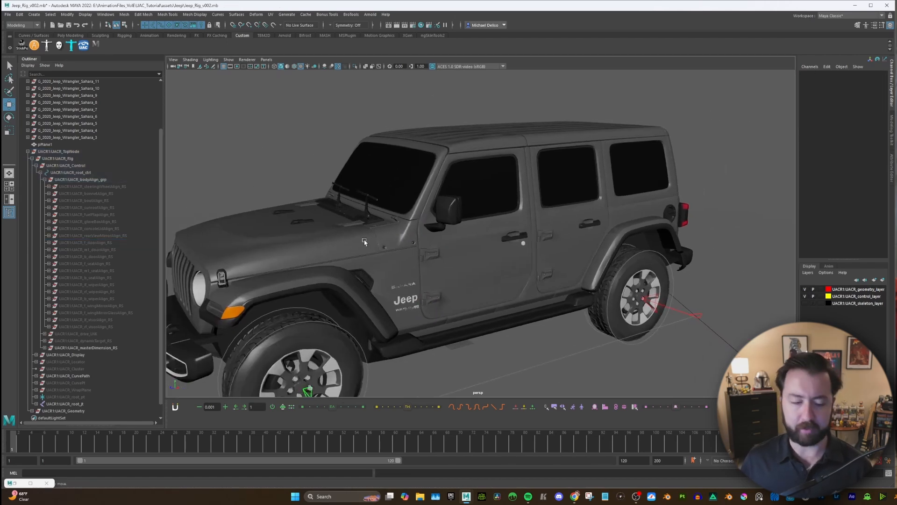
Unhide UACR_steeringWheelAlign_RS and display the Jeep in X-ray shading, viewed from the side
{"action": "left_click", "coordinate": [94, 187]}
{"action": "key", "text": "shift+h"}
{"action": "left_click_drag", "start_coordinate": [375, 218], "coordinate": [414, 114], "text": "alt"}
{"action": "left_click", "coordinate": [365, 68]}
{"action": "left_click_drag", "start_coordinate": [442, 205], "coordinate": [469, 212], "text": "alt"}
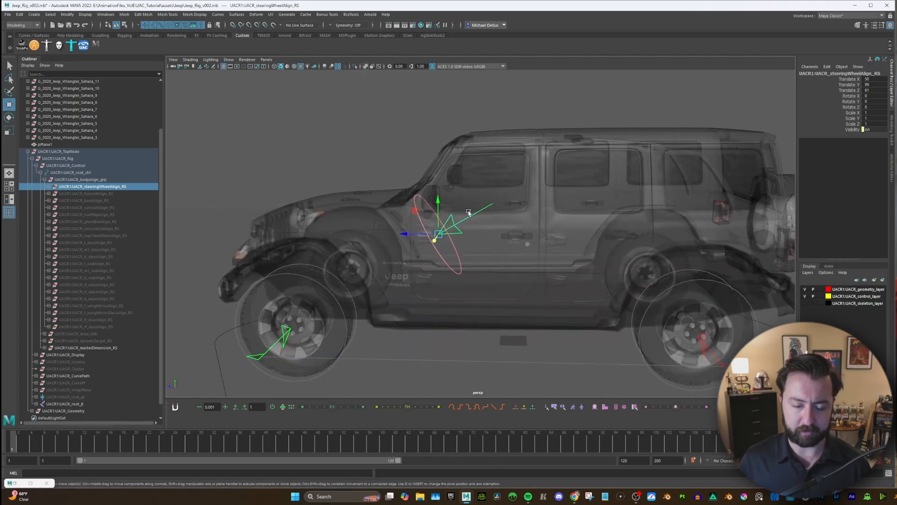
Tilt the steering wheel alignment control to about 18 degrees in Rotate X
{"action": "right_click_drag", "start_coordinate": [469, 213], "coordinate": [462, 227], "text": "alt"}
{"action": "left_click", "coordinate": [461, 228]}
{"action": "left_click_drag", "start_coordinate": [461, 228], "coordinate": [450, 235], "text": "alt"}
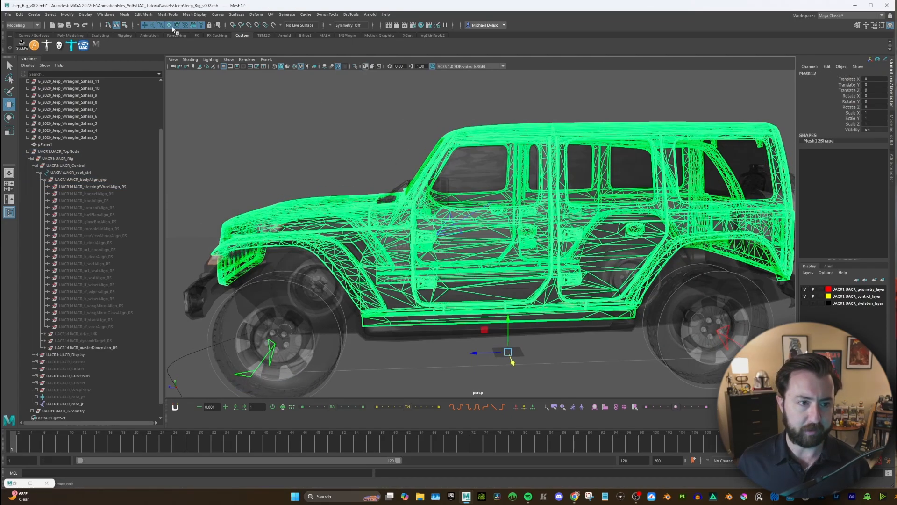
{"action": "left_click", "coordinate": [278, 86]}
{"action": "scroll", "coordinate": [470, 217], "scroll_direction": "up", "scroll_amount": 2}
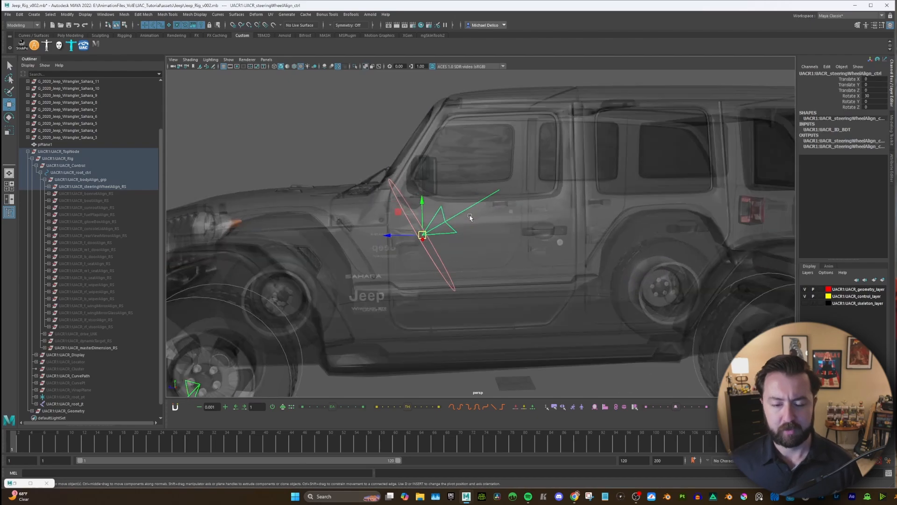
{"action": "middle_click_drag", "start_coordinate": [470, 217], "coordinate": [473, 202], "text": "alt"}
{"action": "left_click_drag", "start_coordinate": [473, 203], "coordinate": [428, 213], "text": "alt"}
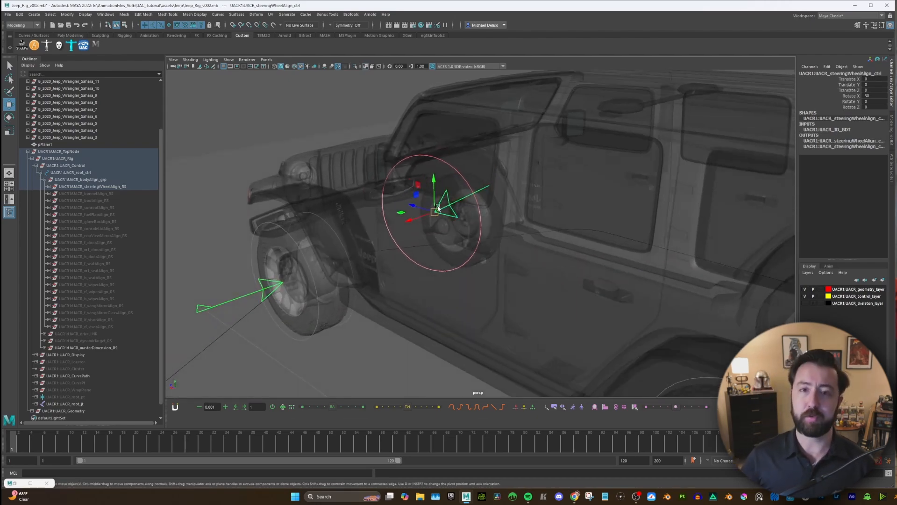
{"action": "left_click_drag", "start_coordinate": [453, 199], "coordinate": [420, 185], "text": "alt"}
{"action": "key", "text": "e"}
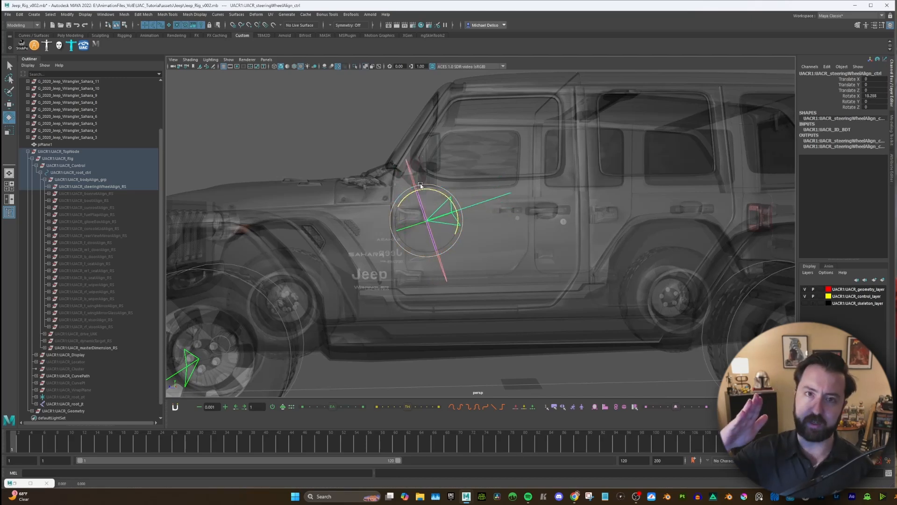
{"action": "left_click_drag", "start_coordinate": [448, 142], "coordinate": [439, 139], "text": "alt"}
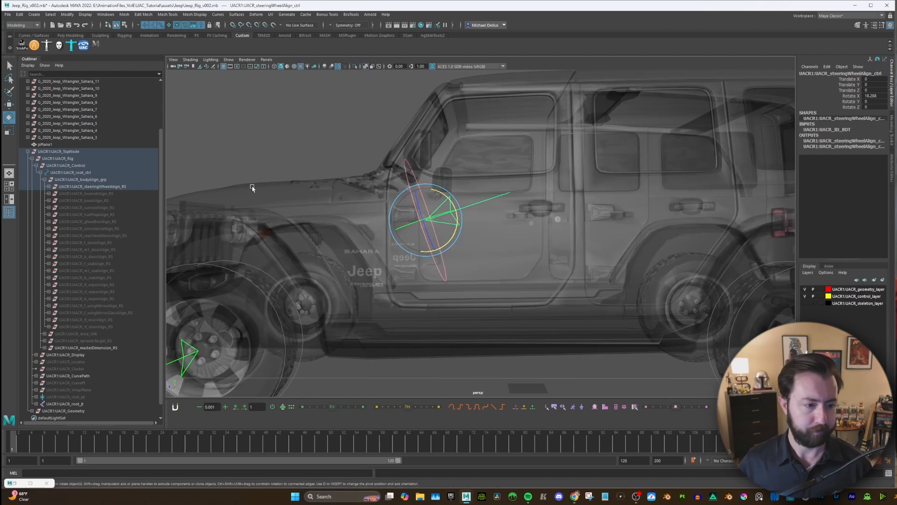
Hide the UACR_steeringWheelAlign_RS group and turn off X-ray shading so the whole Jeep shows solid
{"action": "left_click", "coordinate": [96, 187]}
{"action": "key", "text": "ctrl+h"}
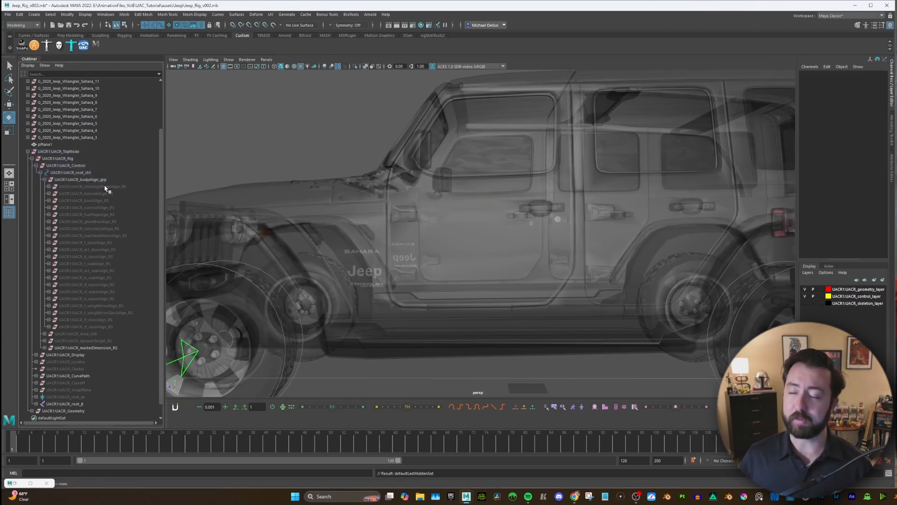
{"action": "left_click_drag", "start_coordinate": [435, 123], "coordinate": [430, 151], "text": "alt"}
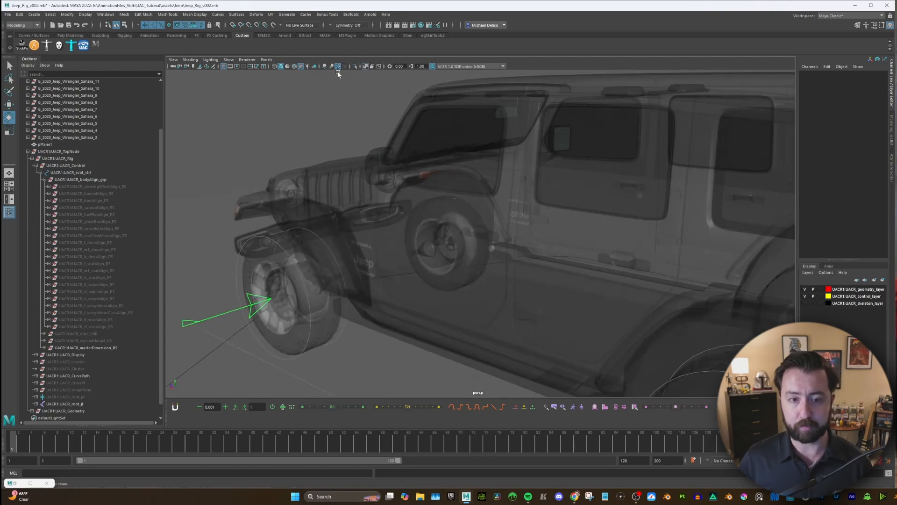
{"action": "left_click", "coordinate": [365, 66]}
{"action": "mouse_move", "coordinate": [400, 119]}
{"action": "left_mouse_down", "text": "alt"}
{"action": "mouse_move", "coordinate": [439, 163]}
{"action": "mouse_move", "coordinate": [480, 160]}
{"action": "left_mouse_up", "text": "alt"}
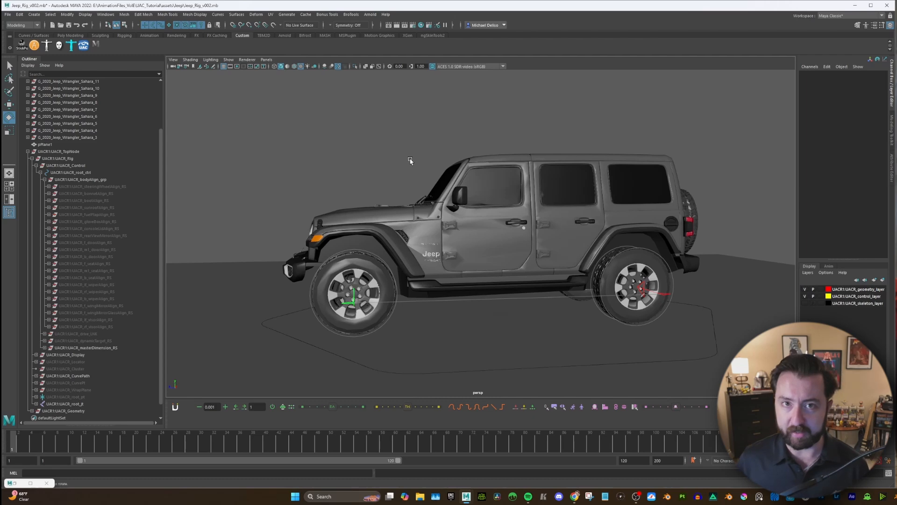
{"action": "scroll", "coordinate": [411, 160], "scroll_direction": "down", "scroll_amount": 3}
{"action": "left_click_drag", "start_coordinate": [443, 183], "coordinate": [489, 198], "text": "alt"}
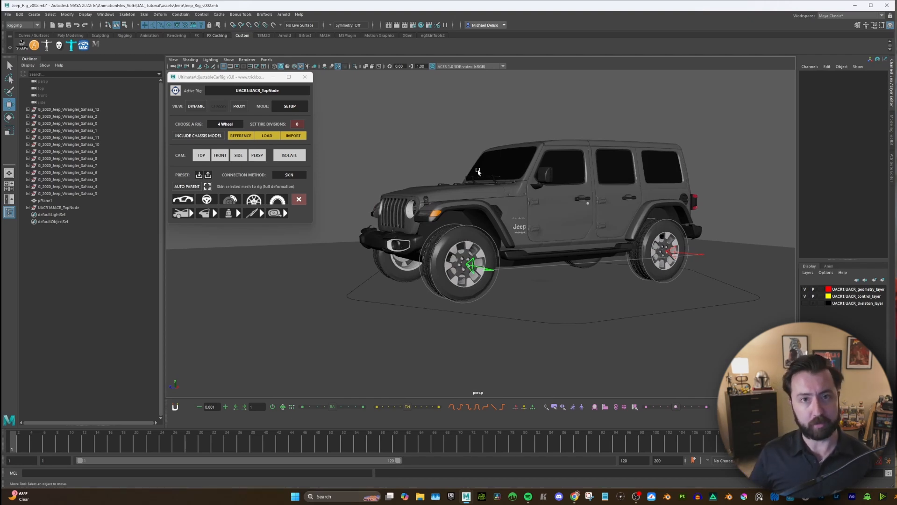
Cycle the rig's connection method through its options, including Constrain, and return it to Skin
{"action": "left_click", "coordinate": [287, 176]}
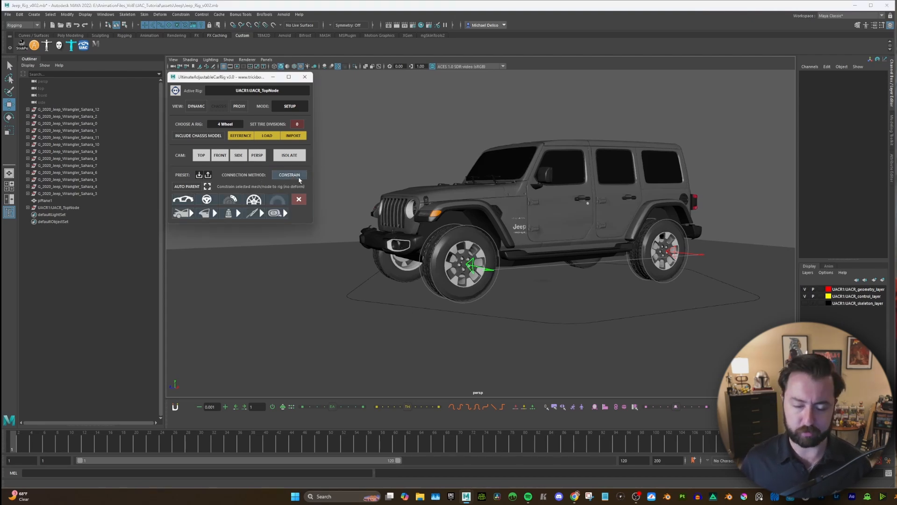
{"action": "left_click", "coordinate": [298, 177]}
{"action": "left_click", "coordinate": [298, 177]}
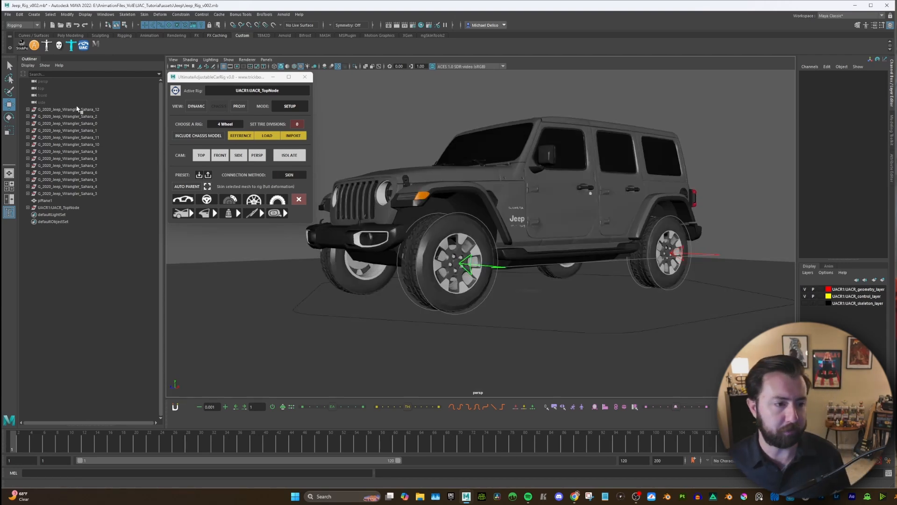
Connect the tire group G_2020_Jeep_Wrangler_Sahara_12 to the rig's tires with the Skin method, and clear the selection
{"action": "left_click", "coordinate": [83, 110]}
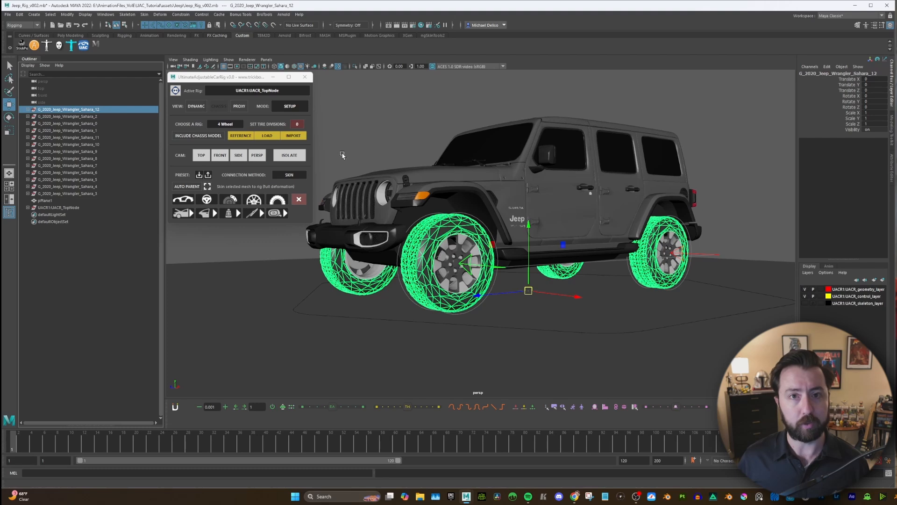
{"action": "left_click", "coordinate": [280, 202]}
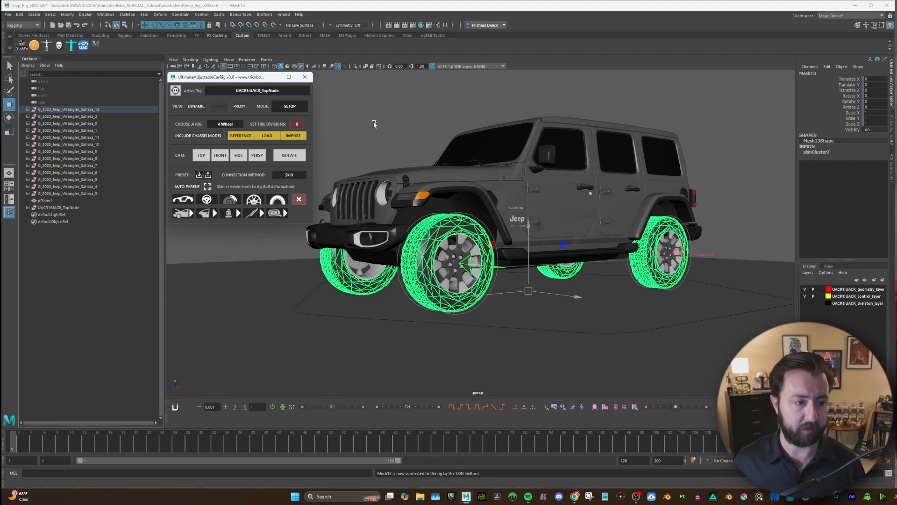
{"action": "left_click", "coordinate": [339, 125]}
Connect the groups G_2020_Jeep_Wrangler_Sahara_2, _0 and _1 to the rig's body with the Skin method
{"action": "left_click", "coordinate": [96, 117]}
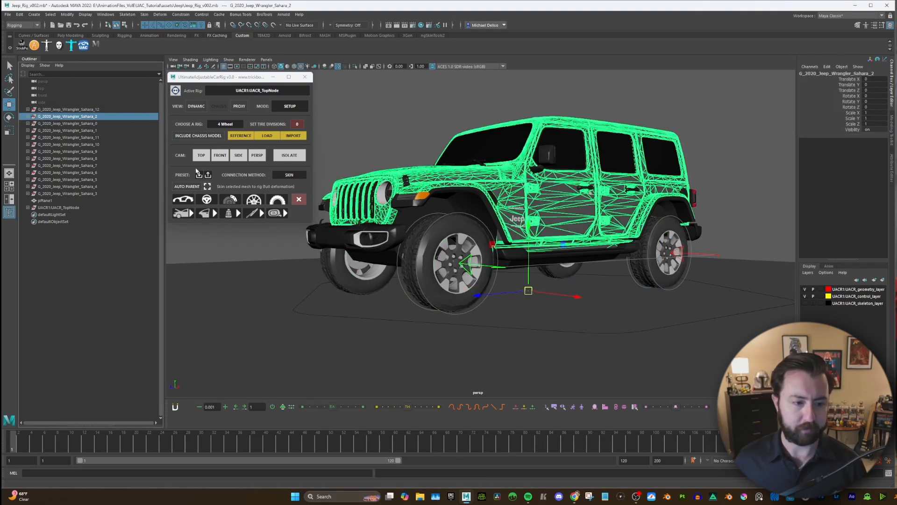
{"action": "left_click", "coordinate": [183, 199]}
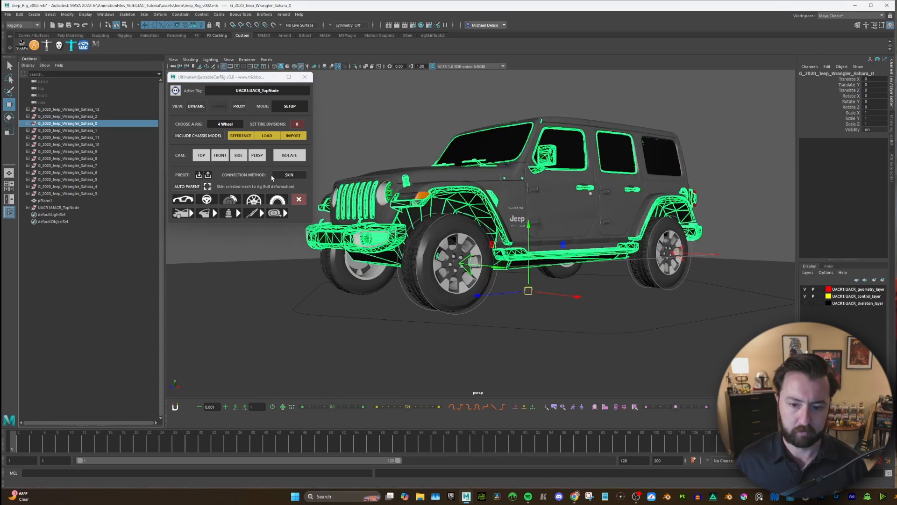
{"action": "left_click", "coordinate": [183, 199]}
{"action": "left_click", "coordinate": [79, 131]}
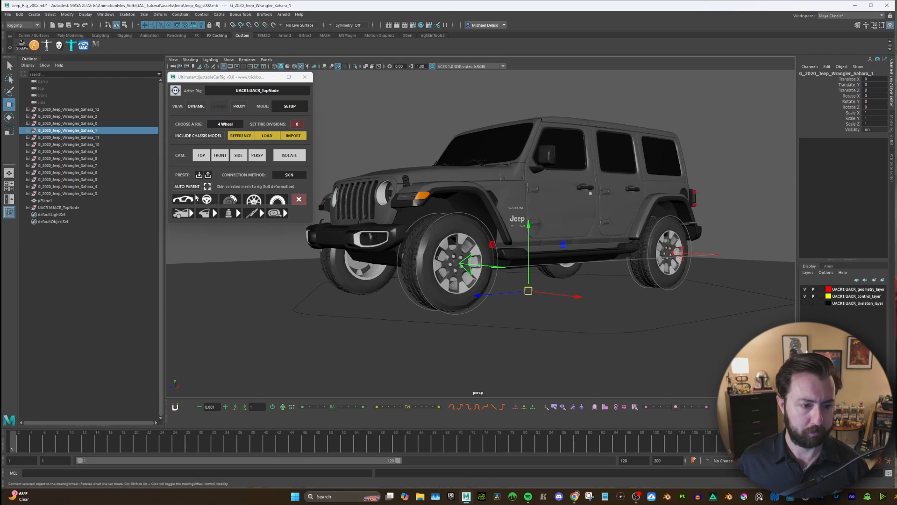
Connect the wheel rim group G_2020_Jeep_Wrangler_Sahara_11 to the rig's wheels so it steers and spins with them
{"action": "left_click", "coordinate": [84, 138]}
{"action": "left_click_drag", "start_coordinate": [461, 192], "coordinate": [434, 194], "text": "alt"}
{"action": "right_click_drag", "start_coordinate": [435, 194], "coordinate": [475, 193], "text": "alt"}
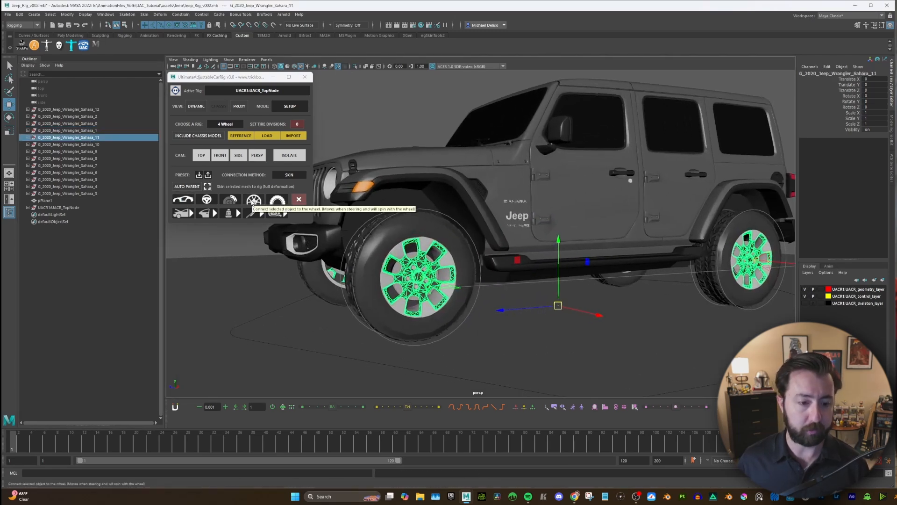
{"action": "left_click", "coordinate": [254, 200]}
Isolate G_2020_Jeep_Wrangler_Sahara_10 briefly to identify it, and connect it to the rig's body
{"action": "left_click", "coordinate": [92, 145]}
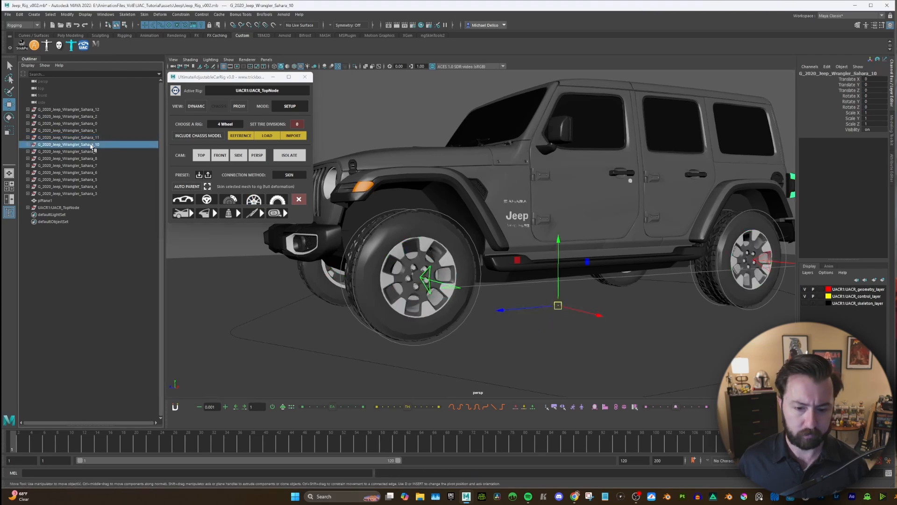
{"action": "key", "text": "ctrl+1"}
{"action": "key", "text": "ctrl+1"}
{"action": "left_click", "coordinate": [183, 199]}
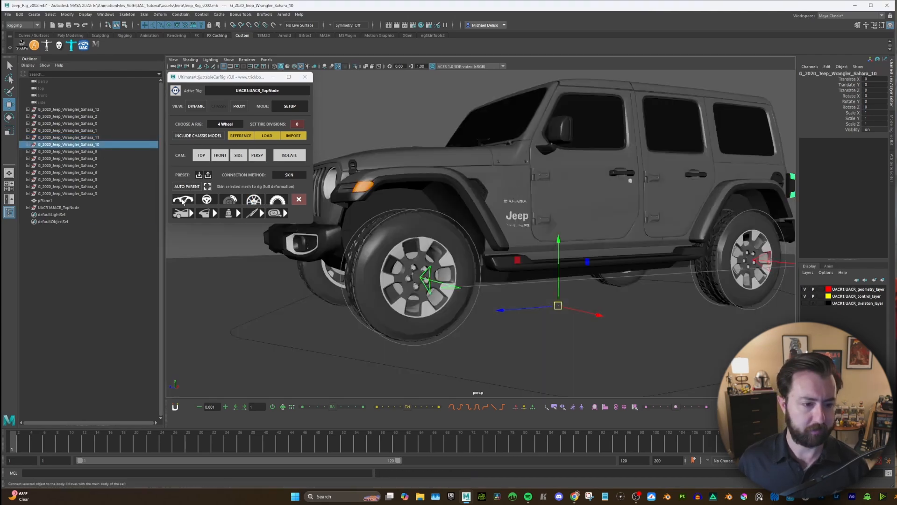
Connect G_2020_Jeep_Wrangler_Sahara_9 to the non-spinning brakes and the inner rim group G_2020_Jeep_Wrangler_Sahara_8 to the wheels
{"action": "left_click", "coordinate": [86, 152]}
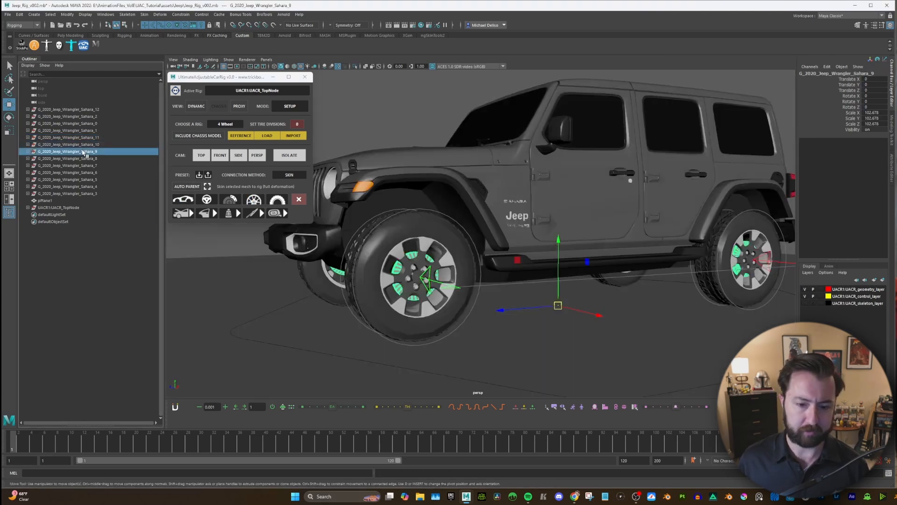
{"action": "left_click", "coordinate": [229, 201]}
{"action": "left_click", "coordinate": [77, 159]}
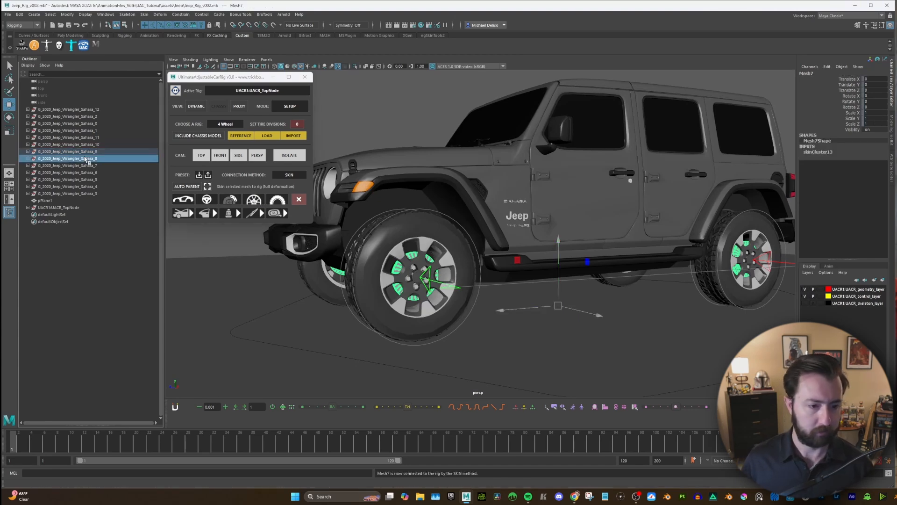
{"action": "scroll", "coordinate": [423, 215], "scroll_direction": "up", "scroll_amount": 3}
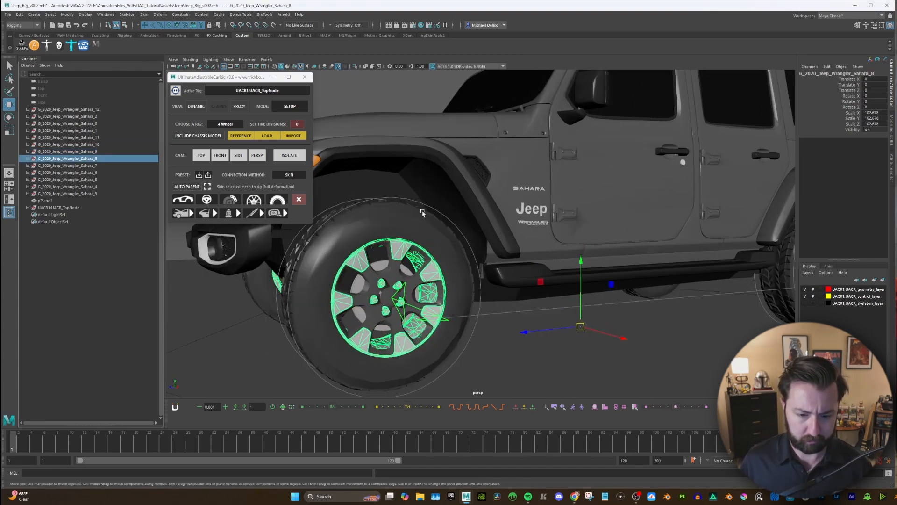
{"action": "left_click", "coordinate": [253, 199]}
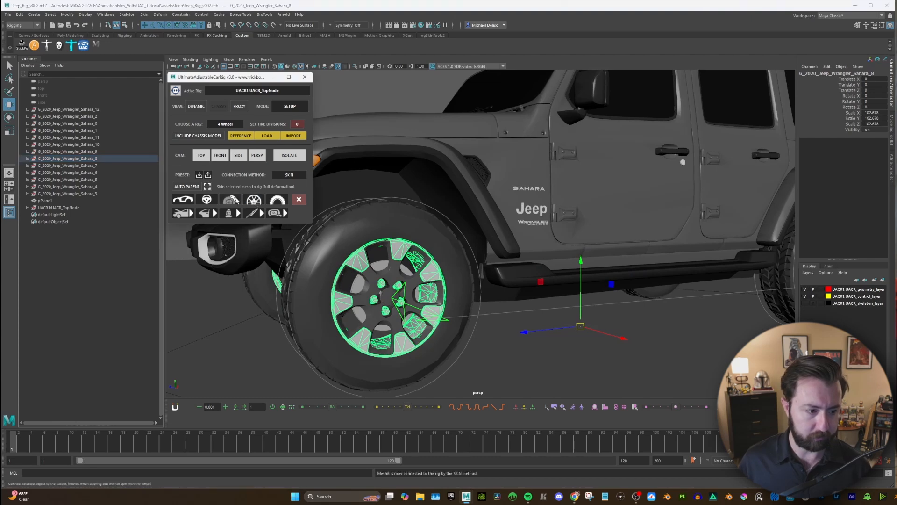
Connect the groups G_2020_Jeep_Wrangler_Sahara_7, _6 and _5 to the rig's body
{"action": "left_click", "coordinate": [94, 165]}
{"action": "scroll", "coordinate": [453, 209], "scroll_direction": "down", "scroll_amount": 5}
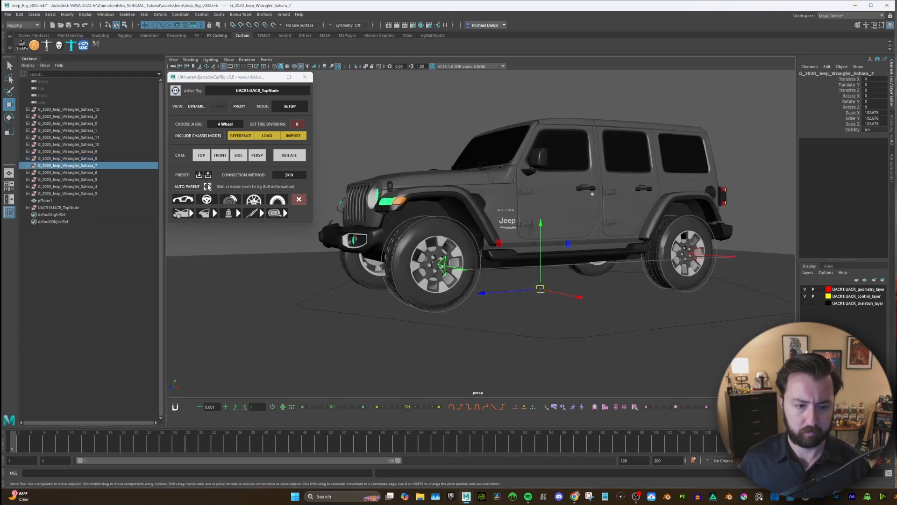
{"action": "left_click", "coordinate": [186, 202]}
{"action": "left_click", "coordinate": [93, 173]}
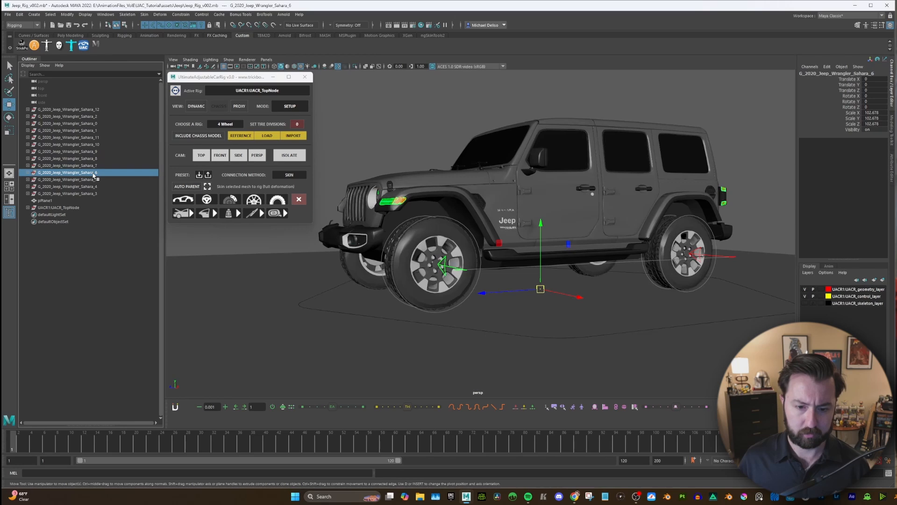
{"action": "left_click", "coordinate": [196, 202]}
{"action": "left_click", "coordinate": [96, 180]}
{"action": "left_click", "coordinate": [187, 200]}
Connect the window glass group G_2020_Jeep_Wrangler_Sahara_4 and the group G_2020_Jeep_Wrangler_Sahara_3 to the rig's body
{"action": "left_click", "coordinate": [93, 186]}
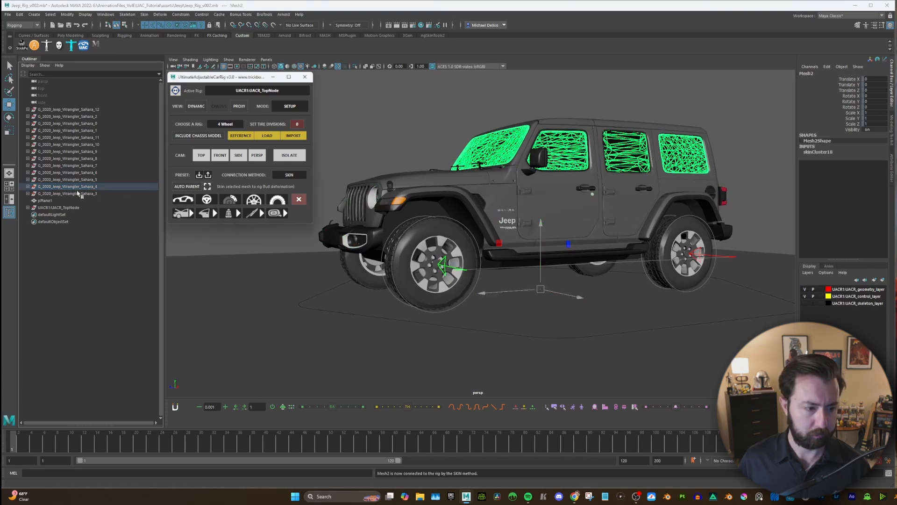
{"action": "left_click", "coordinate": [79, 193]}
{"action": "left_click", "coordinate": [183, 200]}
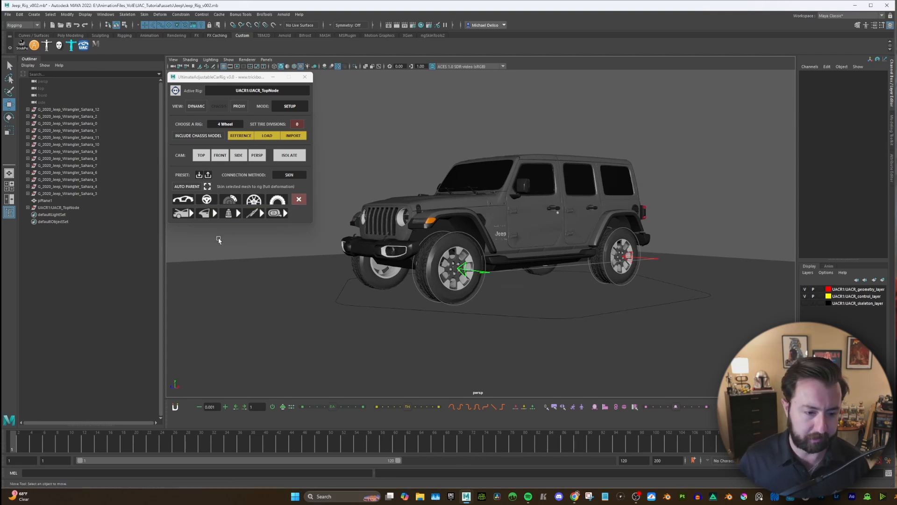
Examine the sub-component connection options, including those for doors and windows, wipers, glovebox and fuel flap
{"action": "left_click", "coordinate": [216, 214]}
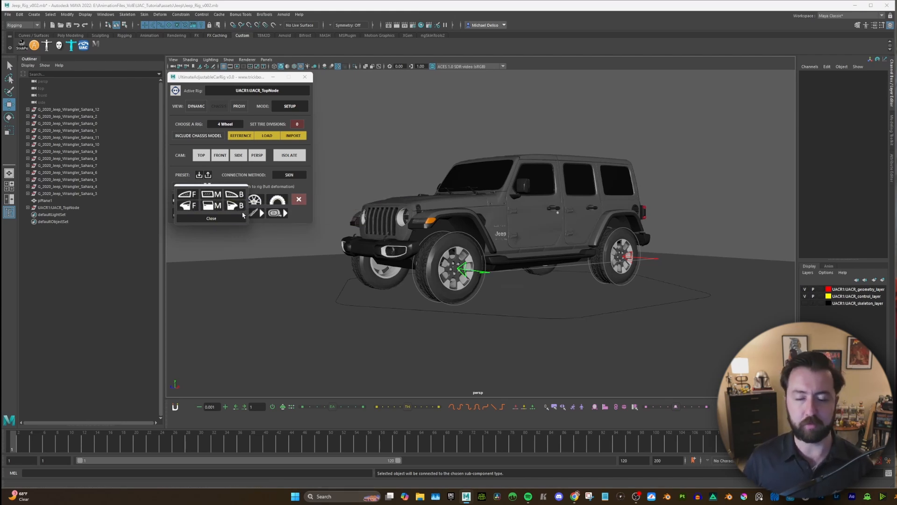
{"action": "left_click", "coordinate": [257, 213]}
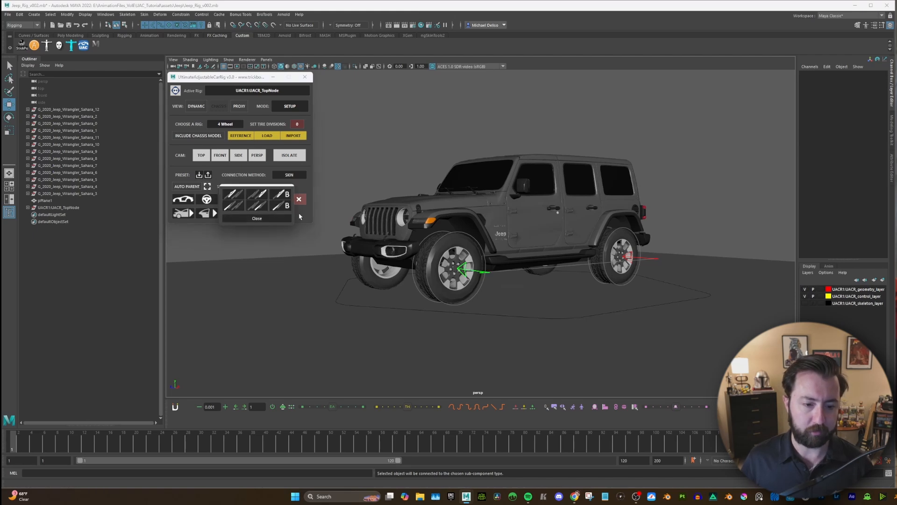
{"action": "left_click", "coordinate": [301, 218]}
{"action": "left_click", "coordinate": [283, 215]}
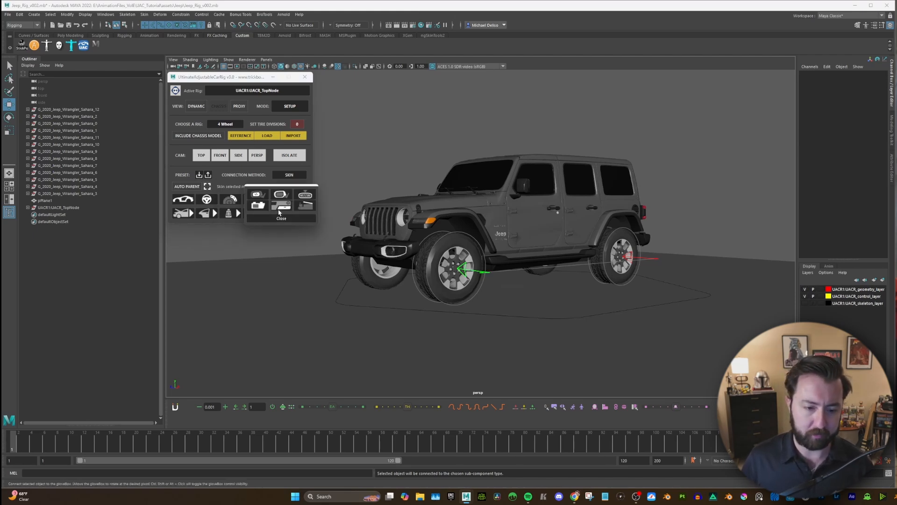
{"action": "left_click", "coordinate": [281, 219]}
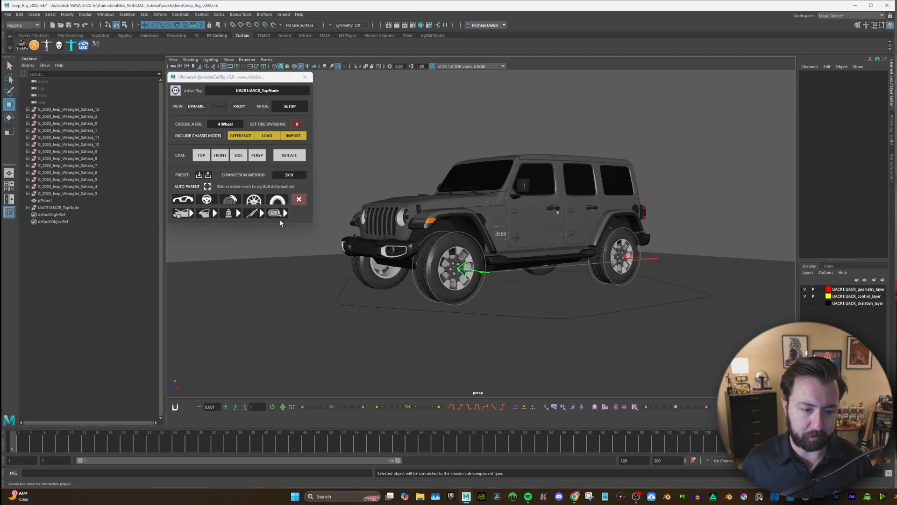
{"action": "left_click", "coordinate": [198, 217]}
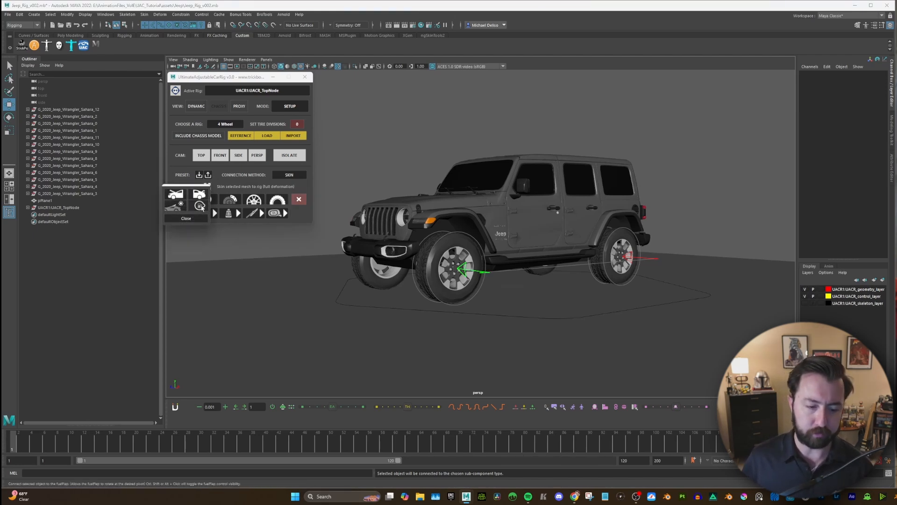
Close the sub-component options and switch the rig from Setup to Animate mode
{"action": "left_click", "coordinate": [193, 222]}
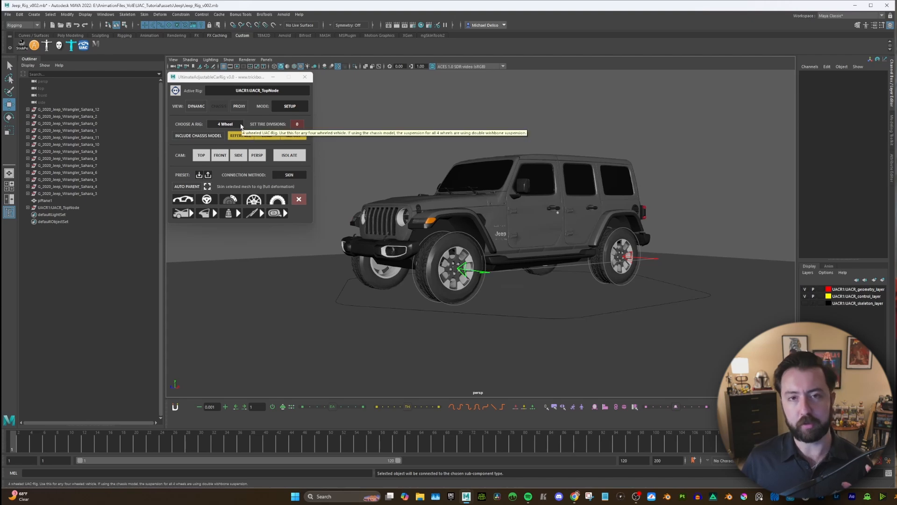
{"action": "left_click", "coordinate": [296, 109]}
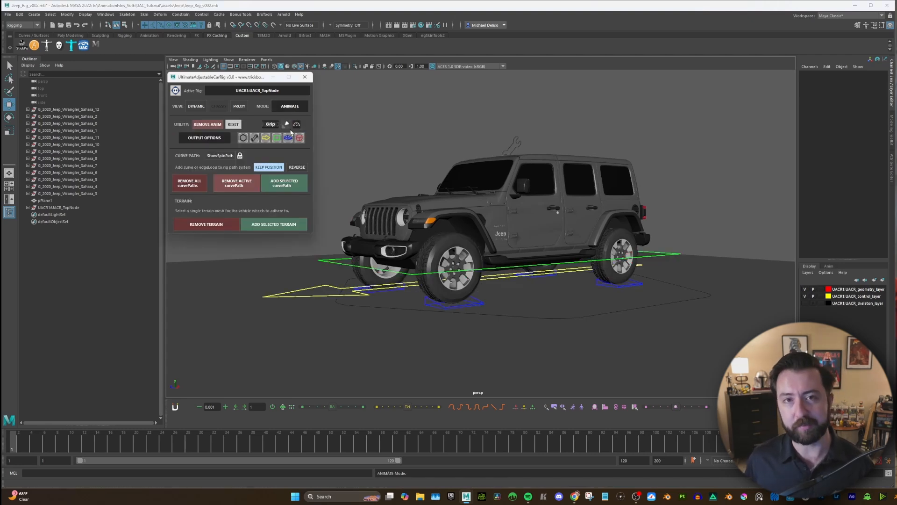
{"action": "scroll", "coordinate": [376, 107], "scroll_direction": "up", "scroll_amount": 2}
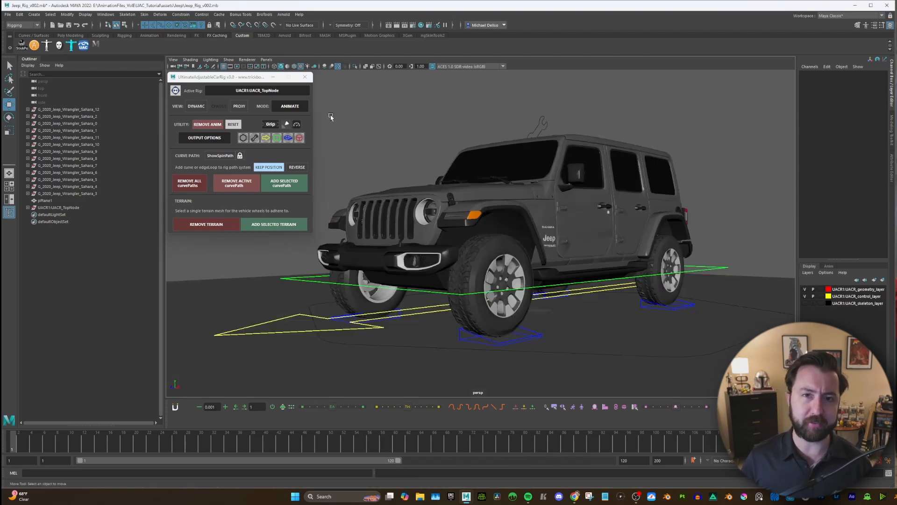
Select the rig's root control and examine its curve path and control display attributes
{"action": "left_click", "coordinate": [541, 114]}
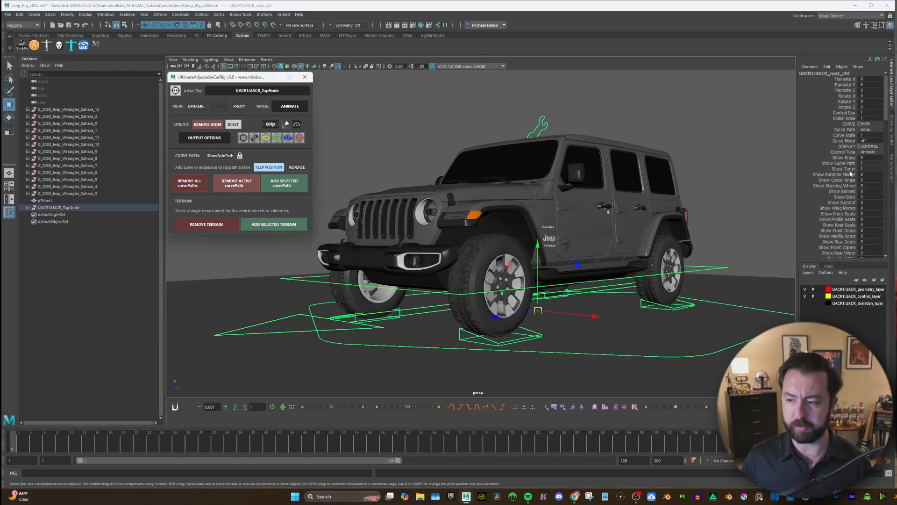
{"action": "scroll", "coordinate": [841, 161], "scroll_direction": "down", "scroll_amount": 2}
{"action": "scroll", "coordinate": [850, 158], "scroll_direction": "down", "scroll_amount": 1}
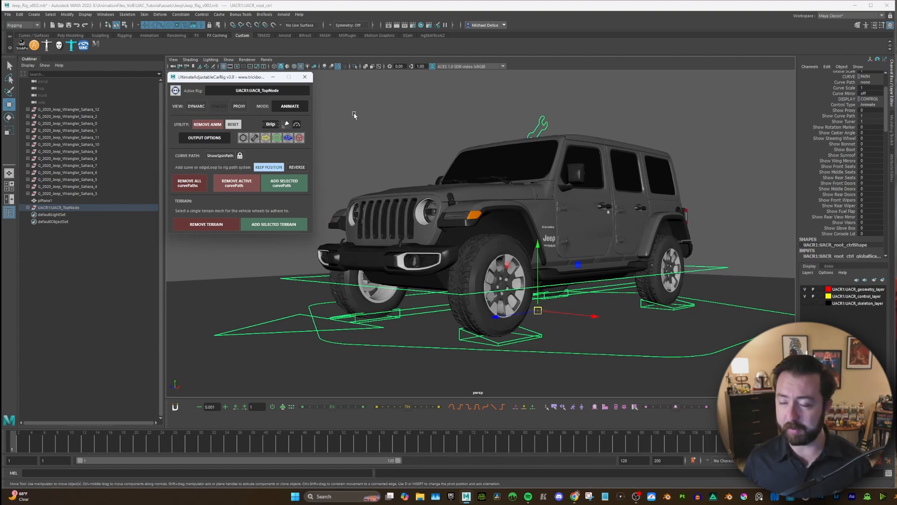
{"action": "left_click_drag", "start_coordinate": [224, 81], "coordinate": [225, 86]}
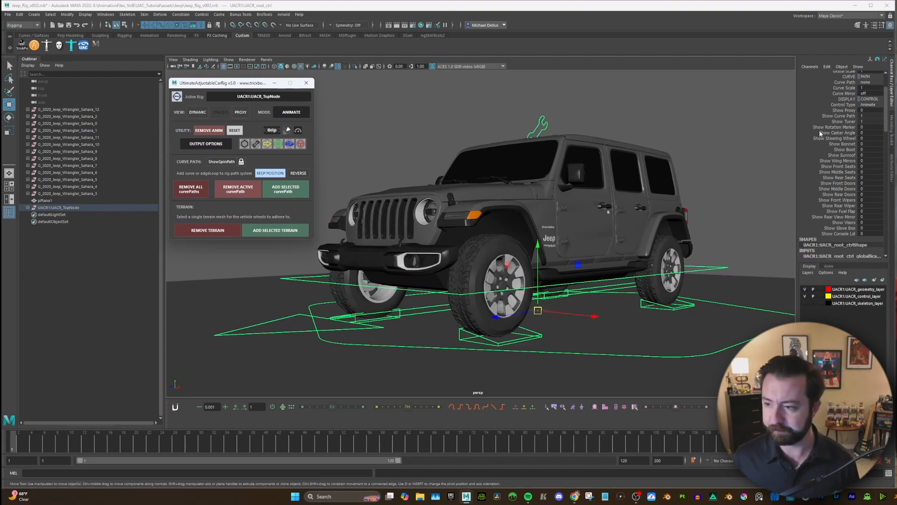
Select the tuner control and lower the Jeep by setting Ride Height Offset to about -5.4
{"action": "left_click", "coordinate": [256, 144]}
{"action": "scroll", "coordinate": [860, 130], "scroll_direction": "up", "scroll_amount": 2}
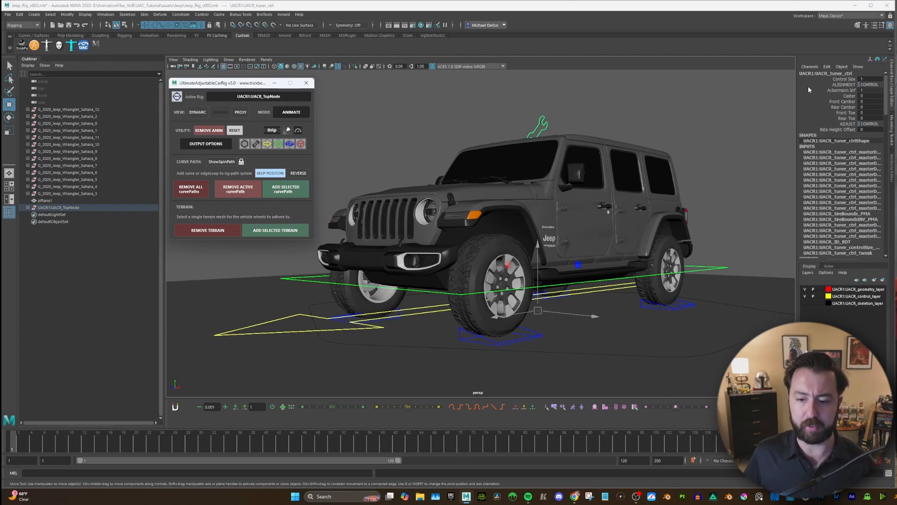
{"action": "left_click", "coordinate": [838, 130]}
{"action": "key", "text": "ctrl+z"}
{"action": "mouse_move", "coordinate": [692, 178]}
{"action": "middle_mouse_down"}
{"action": "mouse_move", "coordinate": [670, 179]}
{"action": "mouse_move", "coordinate": [684, 186]}
{"action": "middle_mouse_up"}
{"action": "left_click_drag", "start_coordinate": [709, 184], "coordinate": [725, 180], "text": "alt"}
Try front and rear camber adjustments on the tuner control and undo them
{"action": "middle_click_drag", "start_coordinate": [844, 109], "coordinate": [818, 134]}
{"action": "middle_click_drag", "start_coordinate": [675, 156], "coordinate": [733, 163]}
{"action": "key", "text": "ctrl+z"}
{"action": "left_click", "coordinate": [838, 107]}
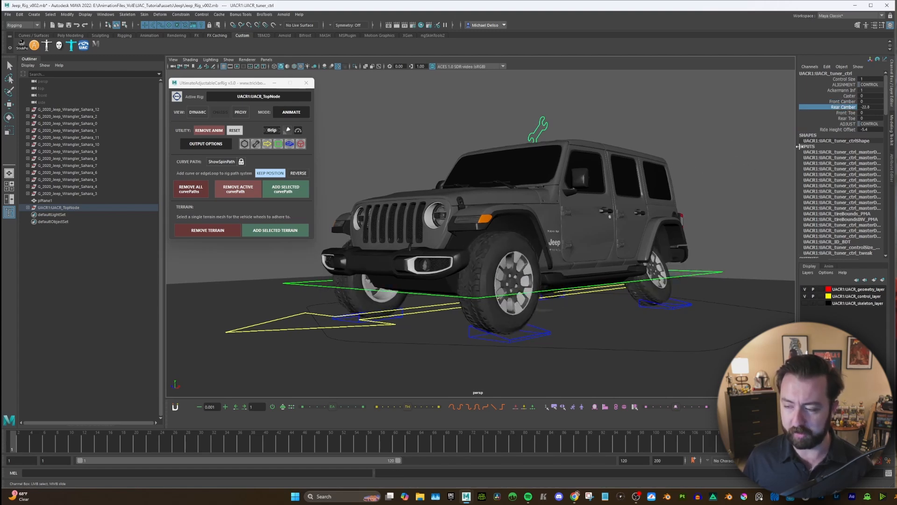
{"action": "key", "text": "ctrl+z"}
Try Front Toe at about 30 and a Rear Toe adjustment on the tuner control, and undo both
{"action": "left_click", "coordinate": [844, 114]}
{"action": "middle_click_drag", "start_coordinate": [668, 187], "coordinate": [807, 145]}
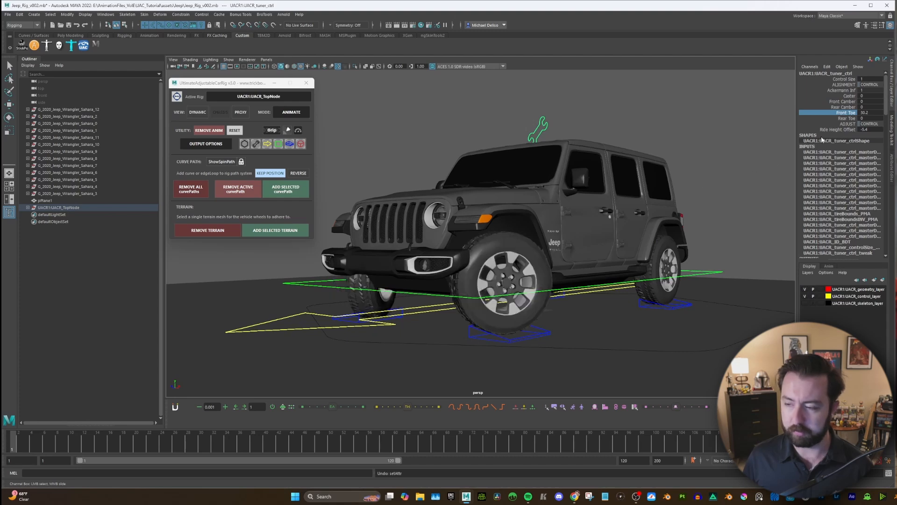
{"action": "key", "text": "ctrl+z"}
{"action": "left_click", "coordinate": [845, 120]}
{"action": "middle_click_drag", "start_coordinate": [681, 187], "coordinate": [557, 192]}
{"action": "key", "text": "ctrl+z"}
{"action": "left_click_drag", "start_coordinate": [556, 192], "coordinate": [617, 207], "text": "alt"}
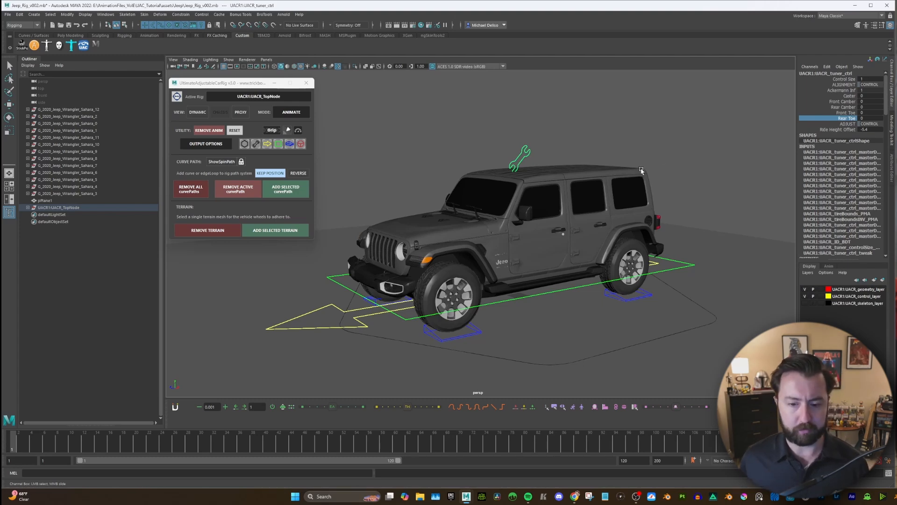
{"action": "left_click_drag", "start_coordinate": [616, 173], "coordinate": [622, 183], "text": "alt"}
Select the drive control, try moving the Jeep forward and backward along Z, and undo the moves
{"action": "left_click", "coordinate": [374, 308]}
{"action": "key", "text": "w"}
{"action": "left_click_drag", "start_coordinate": [489, 188], "coordinate": [525, 186], "text": "alt"}
{"action": "left_click_drag", "start_coordinate": [551, 219], "coordinate": [568, 226], "text": "alt"}
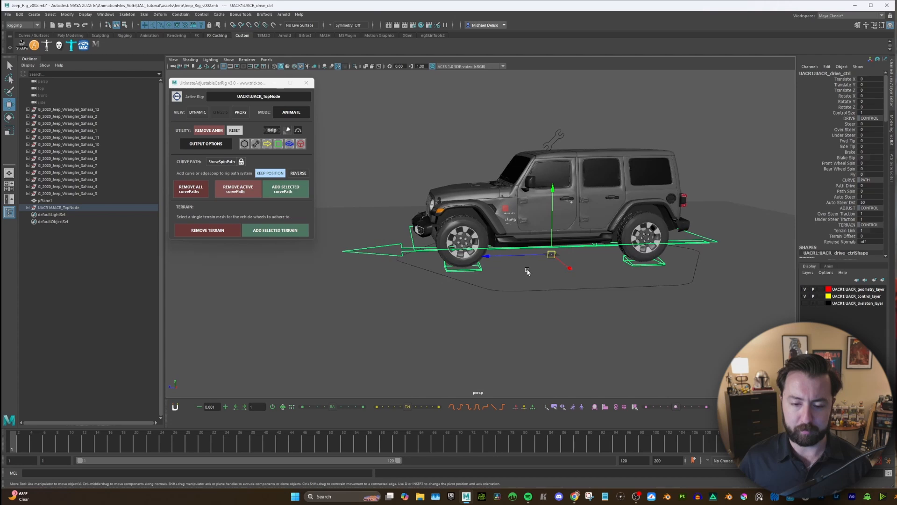
{"action": "middle_click_drag", "start_coordinate": [527, 270], "coordinate": [567, 266], "text": "alt"}
{"action": "left_click_drag", "start_coordinate": [567, 267], "coordinate": [497, 264], "text": "alt"}
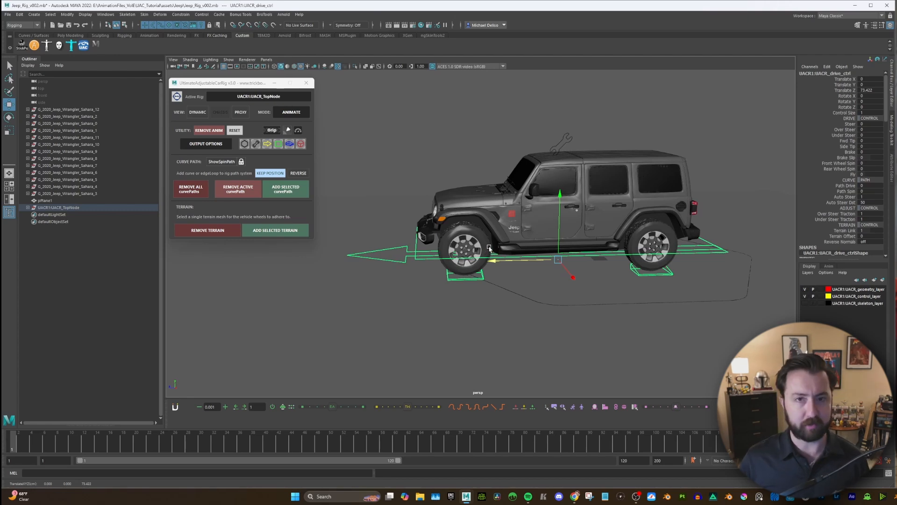
{"action": "left_click_drag", "start_coordinate": [522, 265], "coordinate": [582, 260]}
{"action": "key", "text": "ctrl+z"}
{"action": "key", "text": "ctrl+z"}
{"action": "key", "text": "ctrl+z"}
{"action": "key", "text": "ctrl+z"}
Try the drive control's Steer, Over Steer and Under Steer attributes and return each to 0
{"action": "left_click", "coordinate": [850, 124]}
{"action": "middle_click_drag", "start_coordinate": [610, 192], "coordinate": [645, 193]}
{"action": "left_click_drag", "start_coordinate": [645, 192], "coordinate": [739, 197], "text": "alt"}
{"action": "middle_click_drag", "start_coordinate": [738, 196], "coordinate": [745, 154]}
{"action": "left_click", "coordinate": [850, 130]}
{"action": "middle_click_drag", "start_coordinate": [687, 187], "coordinate": [767, 195]}
{"action": "key", "text": "ctrl+z"}
{"action": "left_click", "coordinate": [869, 124]}
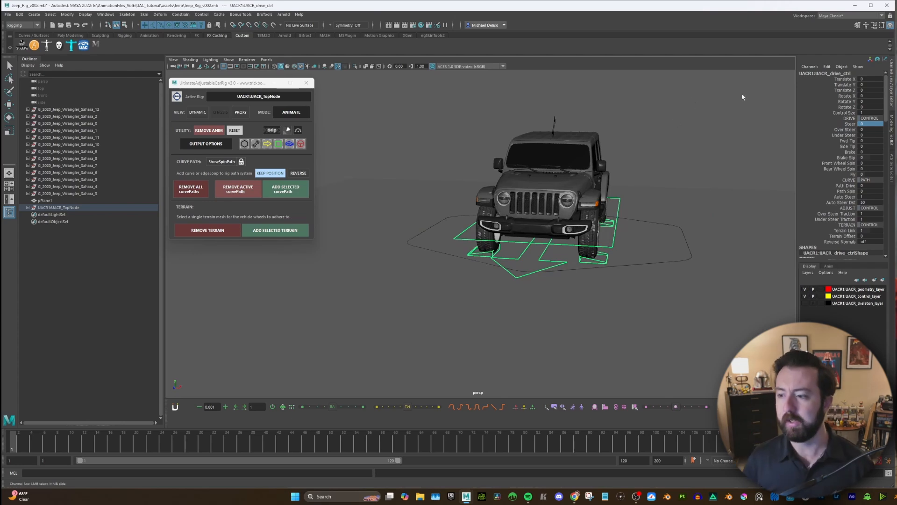
{"action": "left_click", "coordinate": [845, 135]}
{"action": "middle_click_drag", "start_coordinate": [622, 215], "coordinate": [661, 212]}
{"action": "key", "text": "ctrl+z"}
Try tipping the Jeep with Fwd Tip and Side Tip, and return both attributes to 0
{"action": "left_click", "coordinate": [845, 141]}
{"action": "middle_click_drag", "start_coordinate": [739, 172], "coordinate": [668, 205]}
{"action": "left_click", "coordinate": [865, 140]}
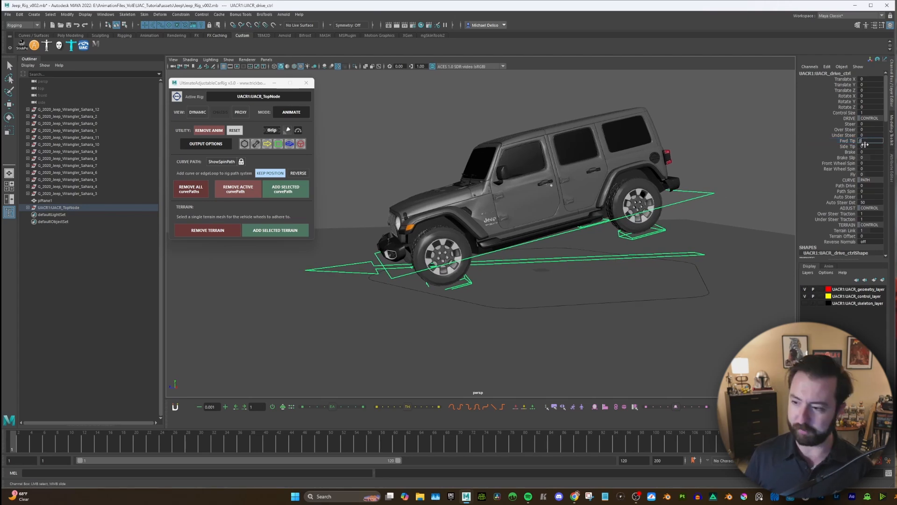
{"action": "key", "text": "Return"}
{"action": "left_click", "coordinate": [849, 147]}
{"action": "left_click_drag", "start_coordinate": [563, 223], "coordinate": [629, 225], "text": "alt"}
{"action": "middle_click_drag", "start_coordinate": [629, 225], "coordinate": [665, 227]}
{"action": "left_click_drag", "start_coordinate": [665, 227], "coordinate": [640, 228], "text": "alt"}
{"action": "middle_click_drag", "start_coordinate": [640, 228], "coordinate": [696, 228]}
{"action": "key", "text": "ctrl+z"}
Try spinning the wheels with Front Wheel Spin and Rear Wheel Spin, and reset both to 0
{"action": "middle_click_drag", "start_coordinate": [752, 207], "coordinate": [789, 206]}
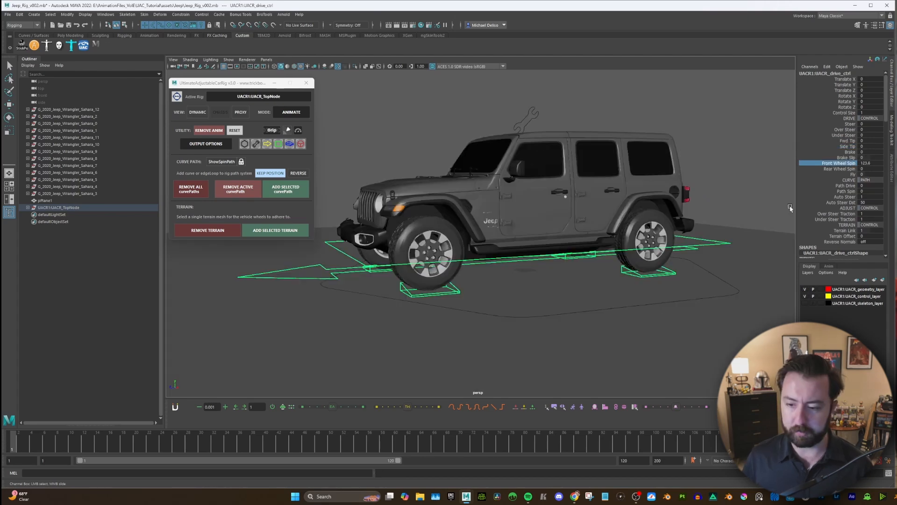
{"action": "key", "text": "ctrl+z"}
{"action": "middle_click_drag", "start_coordinate": [707, 251], "coordinate": [807, 233]}
{"action": "key", "text": "ctrl+z"}
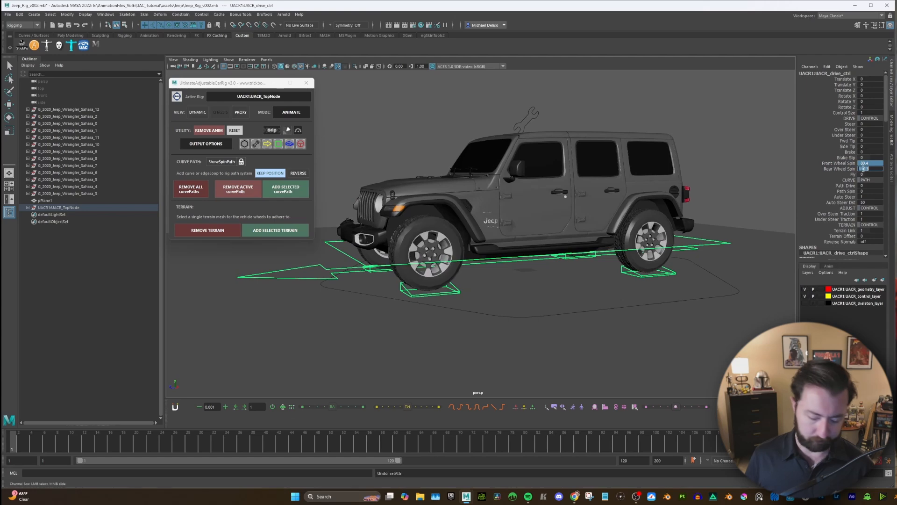
{"action": "key", "text": "Return"}
Try the drive control's Fly attribute at about 1.25 to fold the wheels, and reset it to 0
{"action": "left_click", "coordinate": [853, 174]}
{"action": "left_click_drag", "start_coordinate": [692, 262], "coordinate": [641, 271], "text": "alt"}
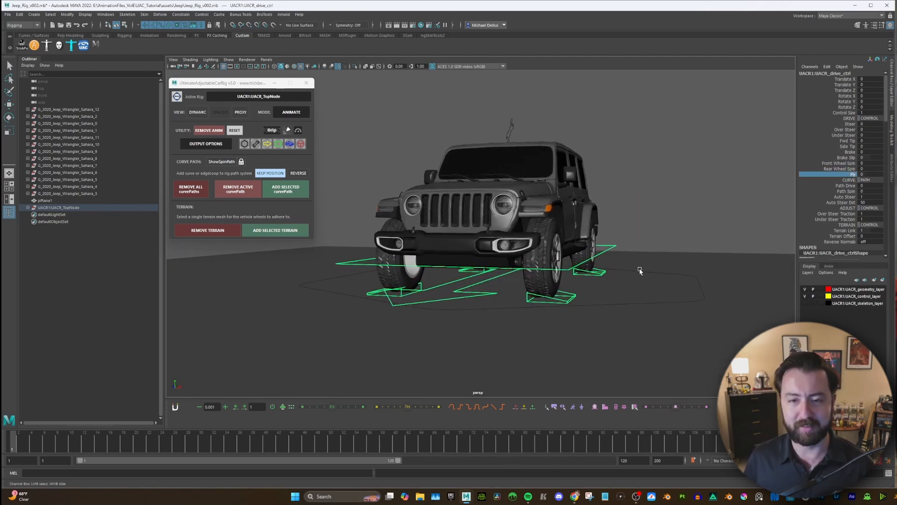
{"action": "left_click_drag", "start_coordinate": [619, 242], "coordinate": [626, 250], "text": "alt"}
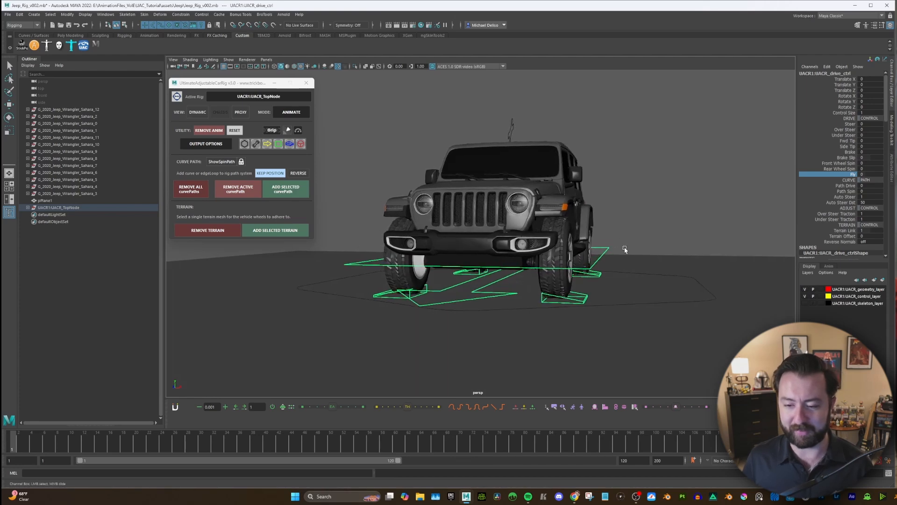
{"action": "middle_click_drag", "start_coordinate": [474, 266], "coordinate": [532, 266]}
{"action": "left_click_drag", "start_coordinate": [677, 265], "coordinate": [588, 272], "text": "alt"}
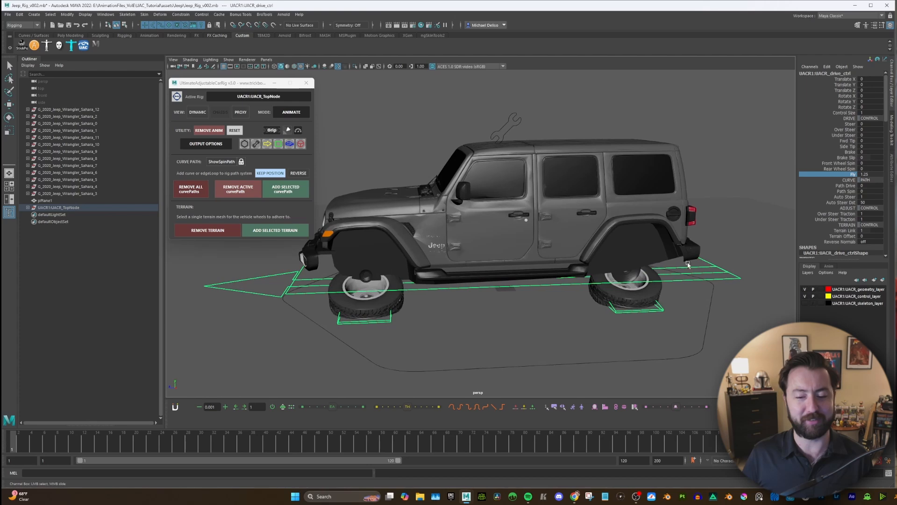
{"action": "left_click", "coordinate": [869, 174]}
{"action": "type", "text": "0"}
{"action": "key", "text": "Return"}
{"action": "left_click_drag", "start_coordinate": [613, 215], "coordinate": [697, 220], "text": "alt"}
Try different Over Steer Traction values on the drive control and undo them back to 1
{"action": "left_click", "coordinate": [846, 186]}
{"action": "scroll", "coordinate": [850, 183], "scroll_direction": "down", "scroll_amount": 3}
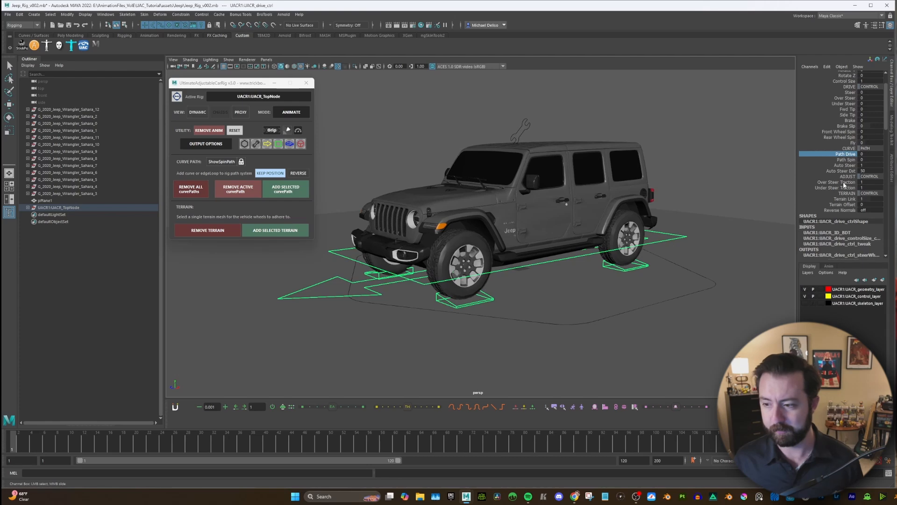
{"action": "left_click", "coordinate": [844, 182]}
{"action": "left_click_drag", "start_coordinate": [708, 217], "coordinate": [741, 229], "text": "alt"}
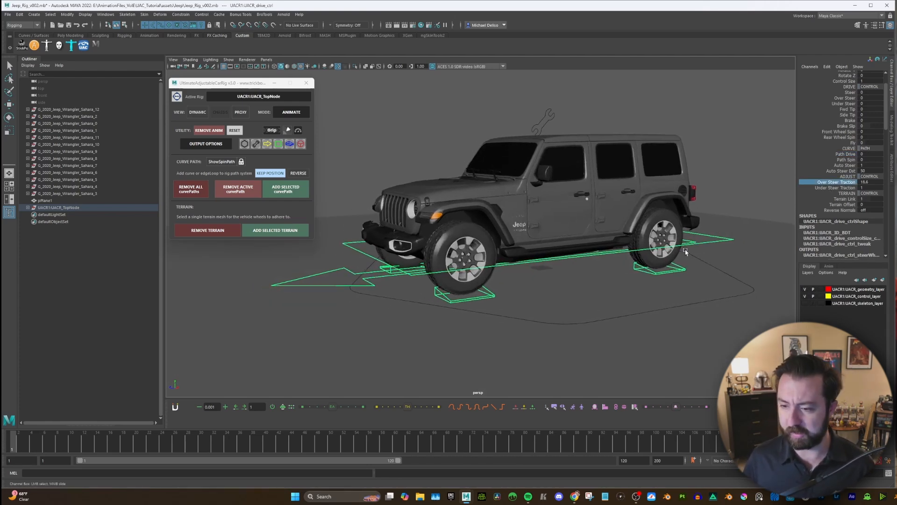
{"action": "left_click_drag", "start_coordinate": [691, 221], "coordinate": [725, 240], "text": "alt"}
{"action": "middle_click_drag", "start_coordinate": [711, 219], "coordinate": [753, 211]}
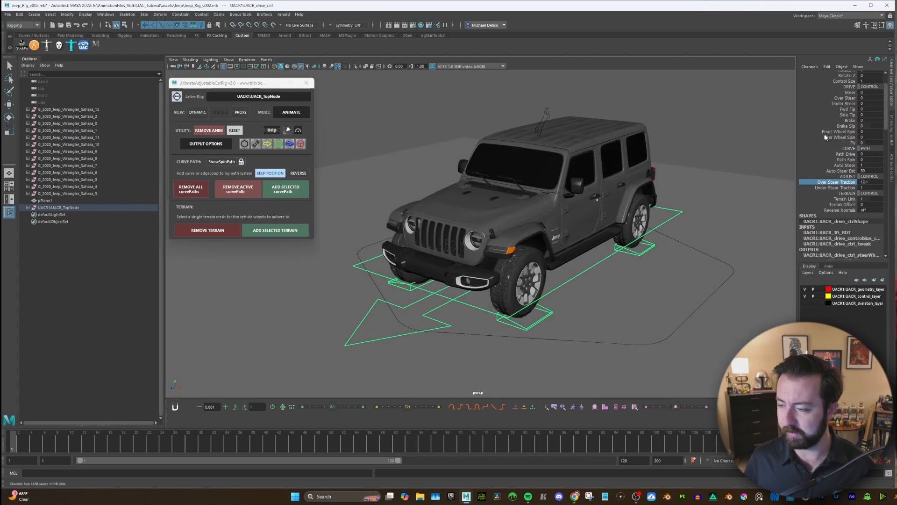
{"action": "scroll", "coordinate": [834, 135], "scroll_direction": "up", "scroll_amount": 1}
{"action": "scroll", "coordinate": [832, 141], "scroll_direction": "down", "scroll_amount": 1}
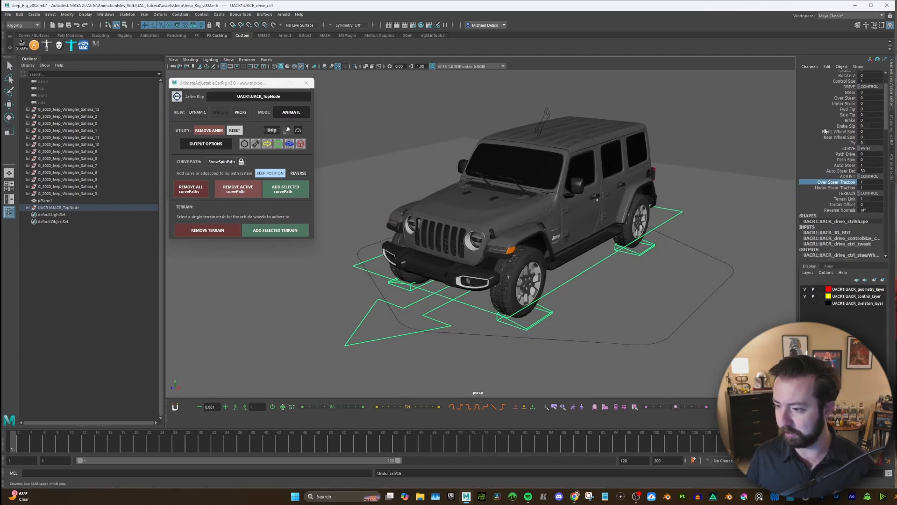
{"action": "left_click_drag", "start_coordinate": [677, 211], "coordinate": [711, 210], "text": "alt"}
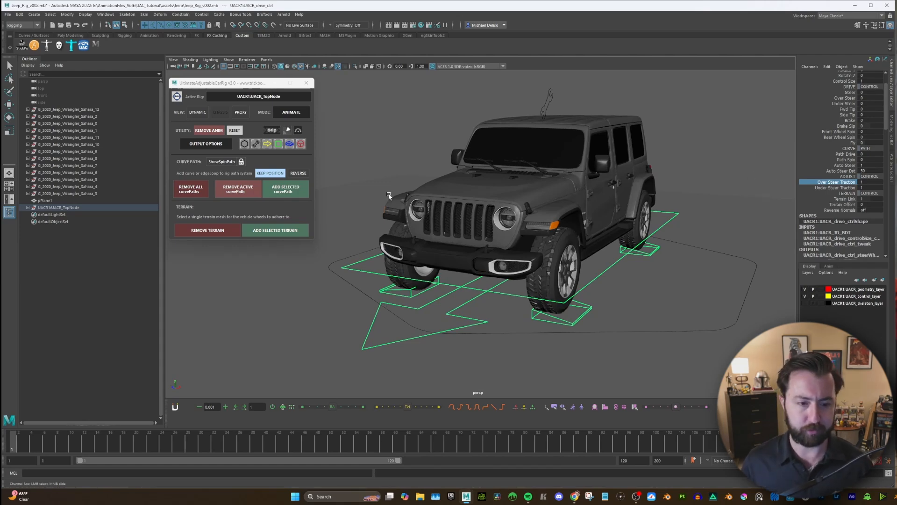
Select the body control, examine its dynamic, noise and shake attributes, and clear the selection
{"action": "left_click", "coordinate": [277, 147]}
{"action": "left_click_drag", "start_coordinate": [607, 188], "coordinate": [568, 192], "text": "alt"}
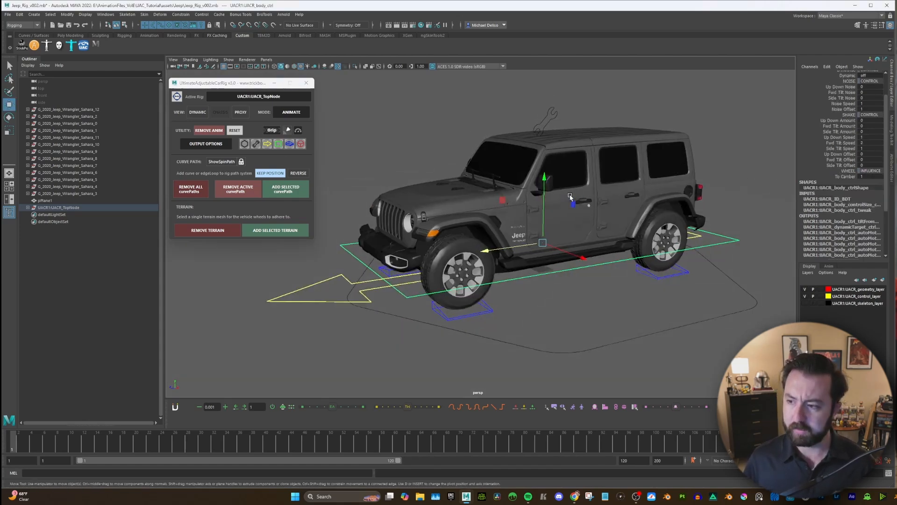
{"action": "scroll", "coordinate": [855, 118], "scroll_direction": "up", "scroll_amount": 2}
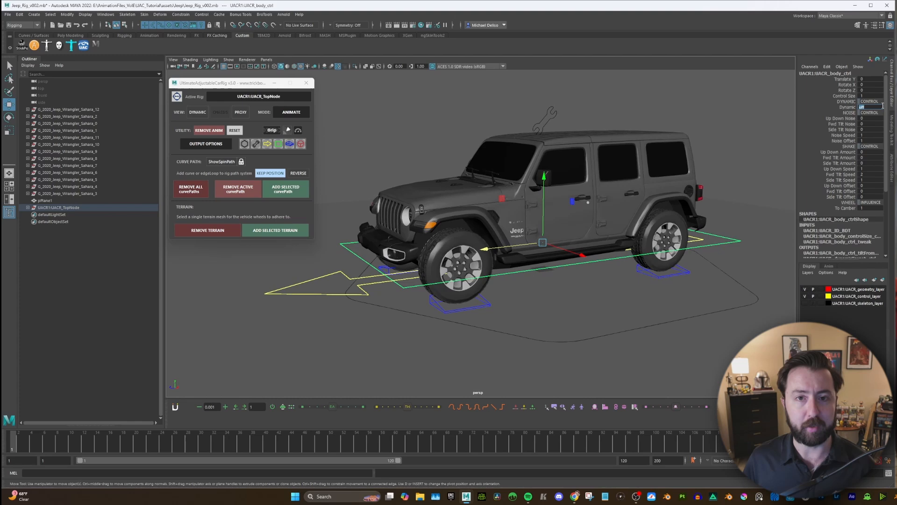
{"action": "left_click", "coordinate": [680, 114]}
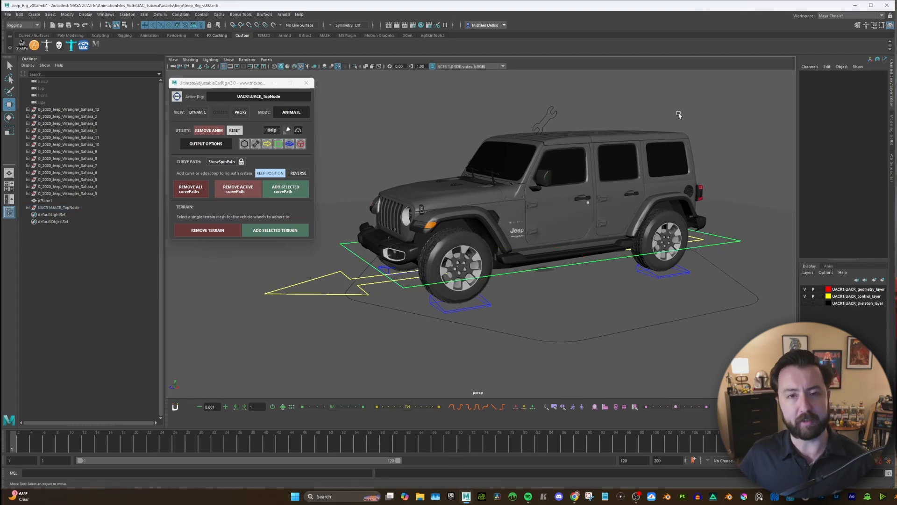
Set the body control's Up Down, Fwd Tilt and Side Tilt Noise to 1 and Noise Speed to 5, and preview the motion
{"action": "left_click", "coordinate": [542, 271]}
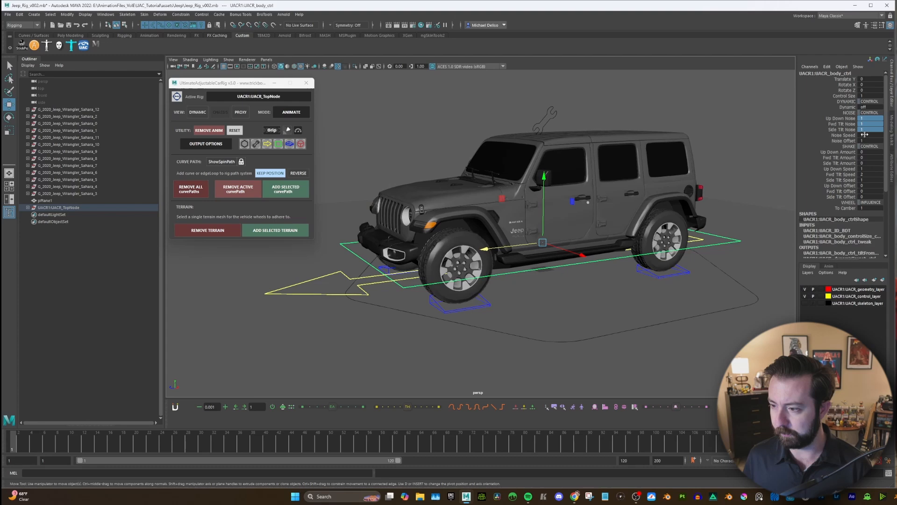
{"action": "double_click", "coordinate": [865, 134]}
{"action": "type", "text": "5"}
{"action": "key", "text": "Return"}
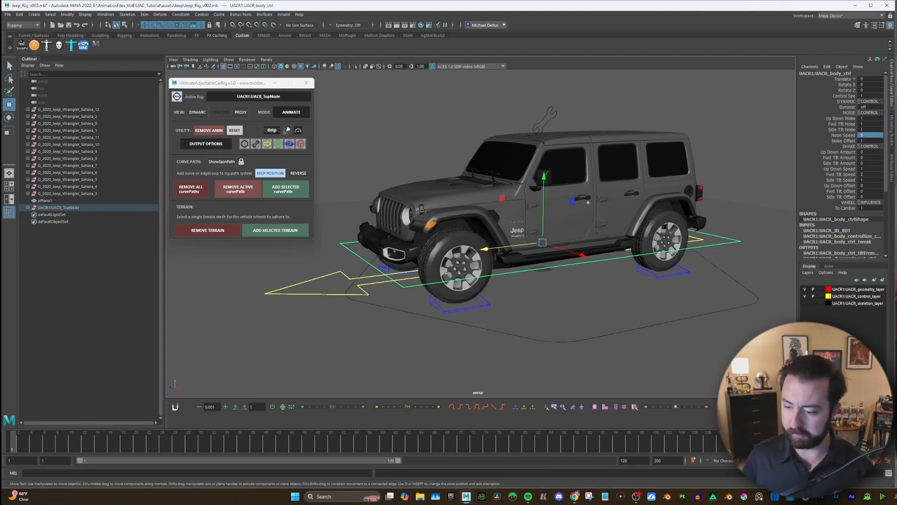
{"action": "left_click_drag", "start_coordinate": [658, 303], "coordinate": [633, 286], "text": "alt"}
{"action": "right_click_drag", "start_coordinate": [633, 286], "coordinate": [678, 320], "text": "alt"}
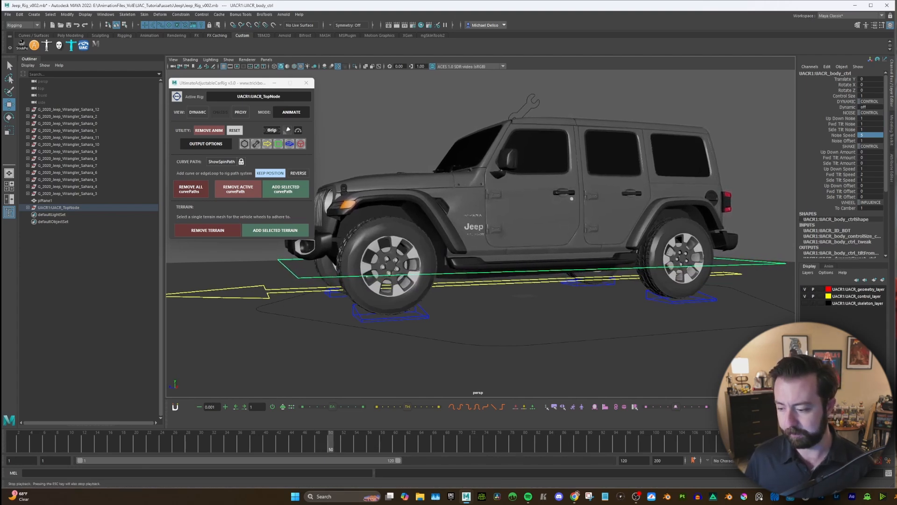
Stop the playback and set the body's three noise amounts and Noise Speed to 0
{"action": "left_click", "coordinate": [856, 441]}
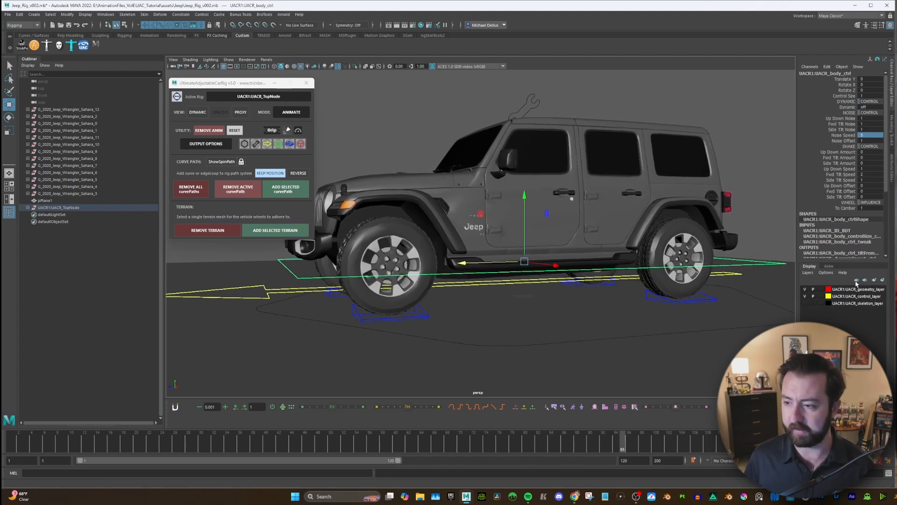
{"action": "left_click_drag", "start_coordinate": [873, 120], "coordinate": [872, 134]}
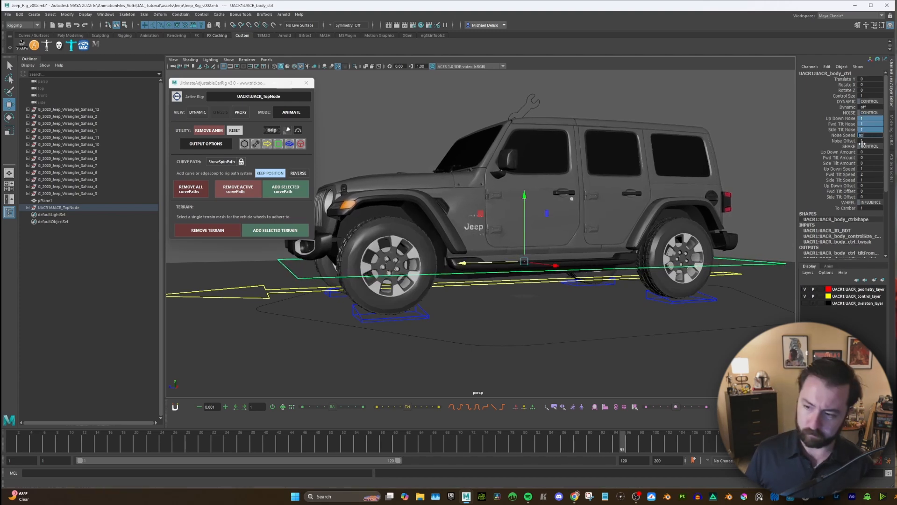
{"action": "key", "text": "Return"}
Set the body shake's Up Down Amount and Fwd Tilt Amount to 7.7 and play the animation
{"action": "left_click_drag", "start_coordinate": [850, 153], "coordinate": [843, 158]}
{"action": "middle_click_drag", "start_coordinate": [646, 221], "coordinate": [715, 246]}
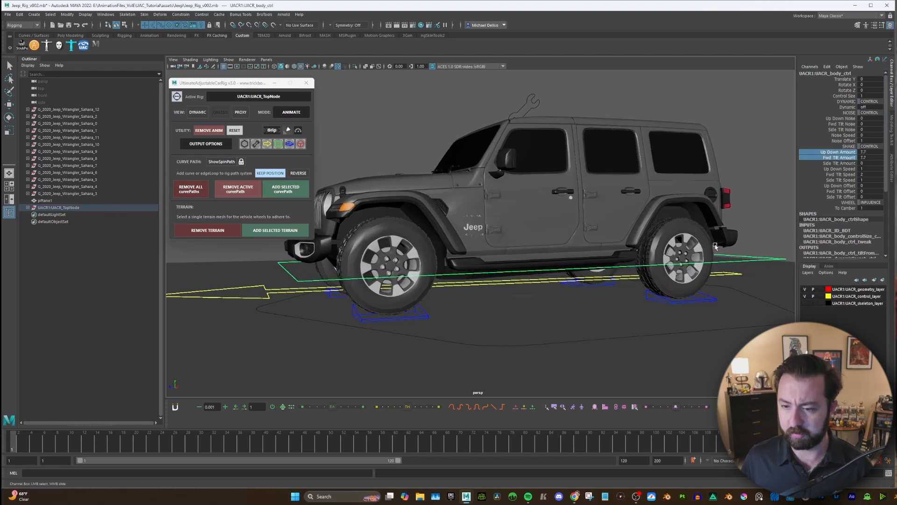
{"action": "left_click", "coordinate": [855, 441]}
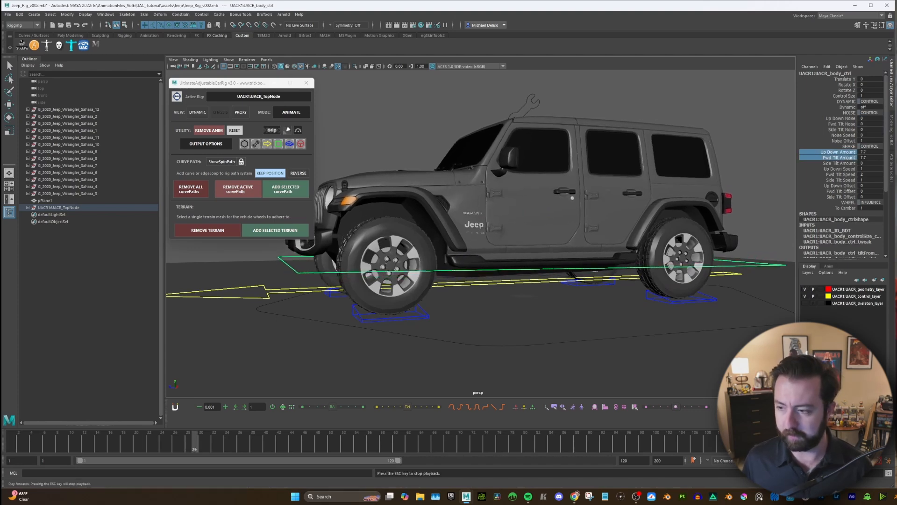
Stop the playback, set the body shake's Up Down Amount and Fwd Tilt Amount to 0.2 and then 1, and preview the motion
{"action": "left_click", "coordinate": [855, 441]}
{"action": "left_click_drag", "start_coordinate": [872, 153], "coordinate": [875, 156]}
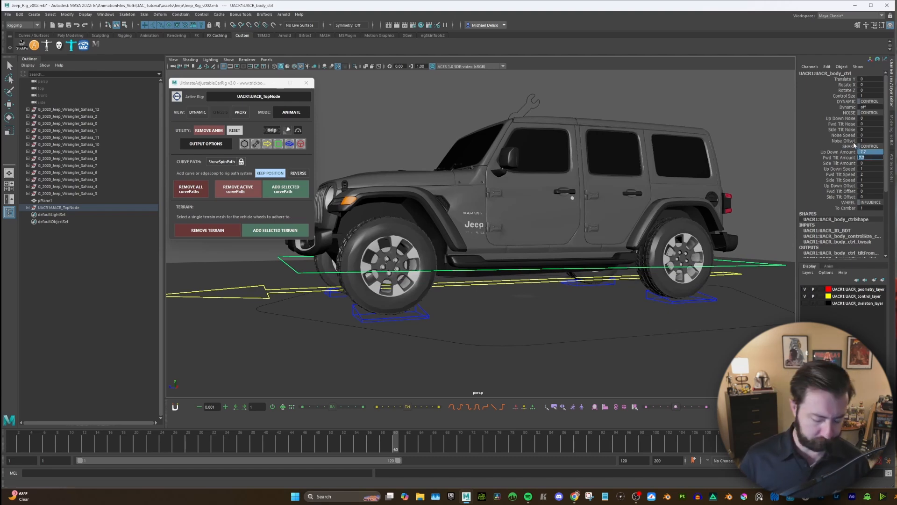
{"action": "type", "text": "0.2"}
{"action": "key", "text": "Return"}
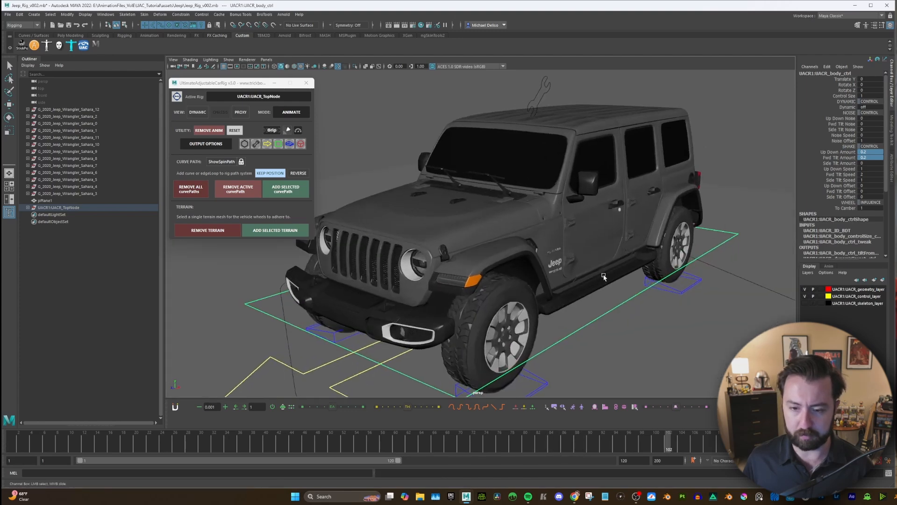
{"action": "left_click_drag", "start_coordinate": [605, 276], "coordinate": [601, 275], "text": "alt"}
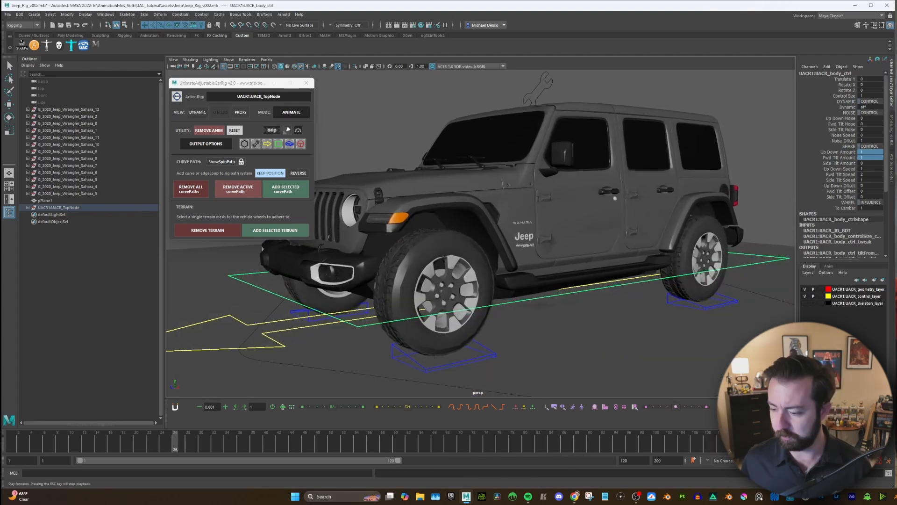
{"action": "left_click", "coordinate": [855, 441]}
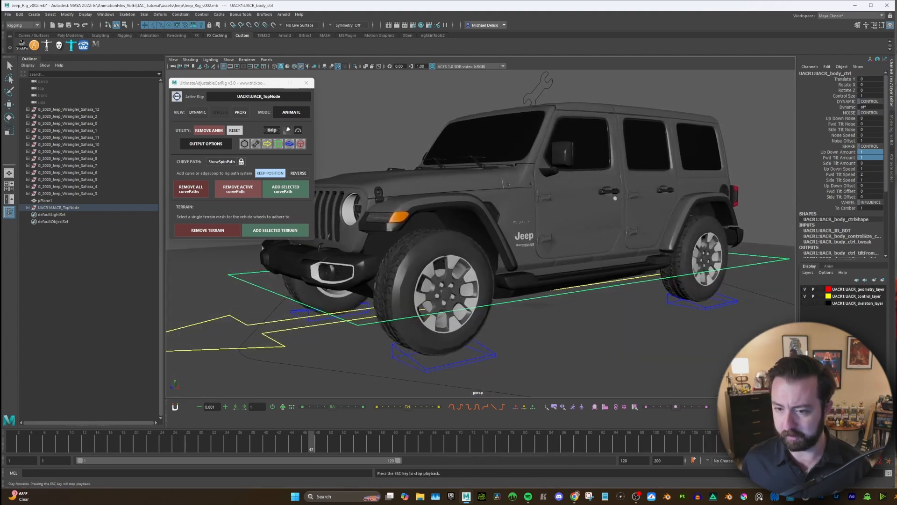
Set the body shake's Up Down, Fwd Tilt and Side Tilt Speed to 0.2 and play the animation
{"action": "left_click", "coordinate": [873, 169]}
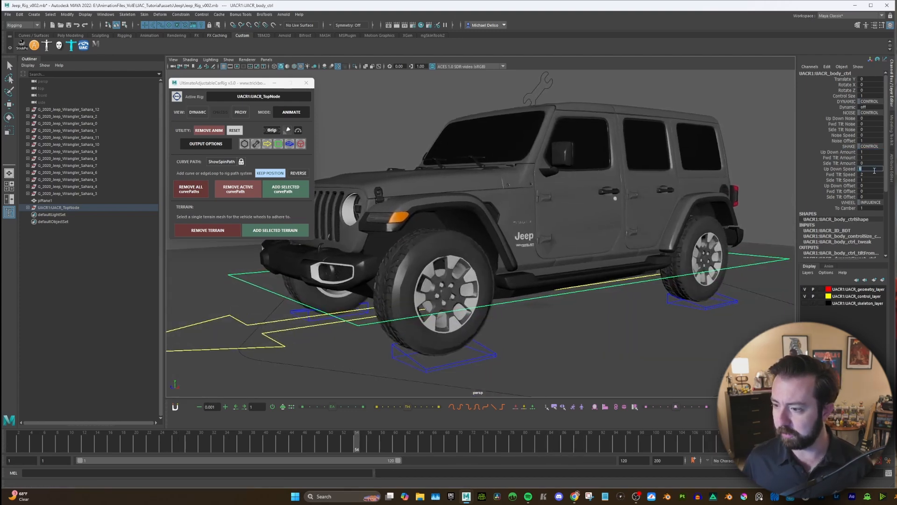
{"action": "left_click_drag", "start_coordinate": [871, 180], "coordinate": [865, 165]}
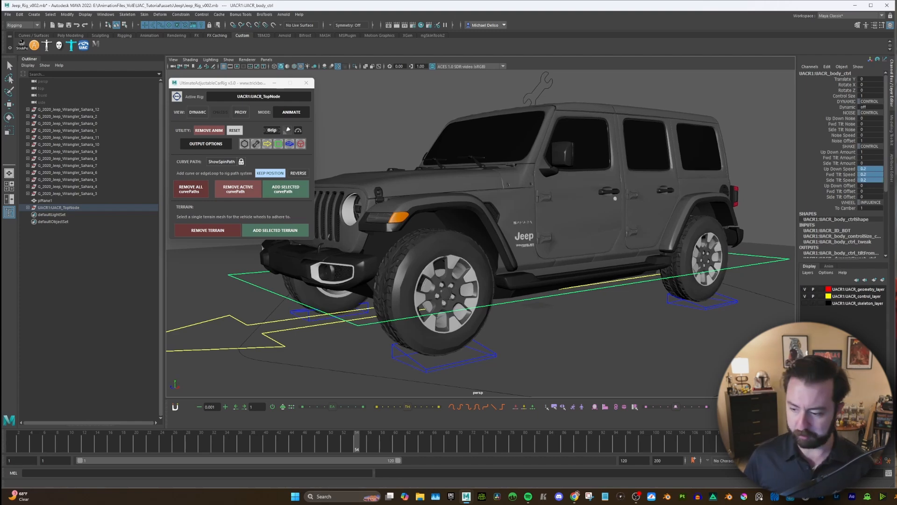
{"action": "key", "text": "alt+v"}
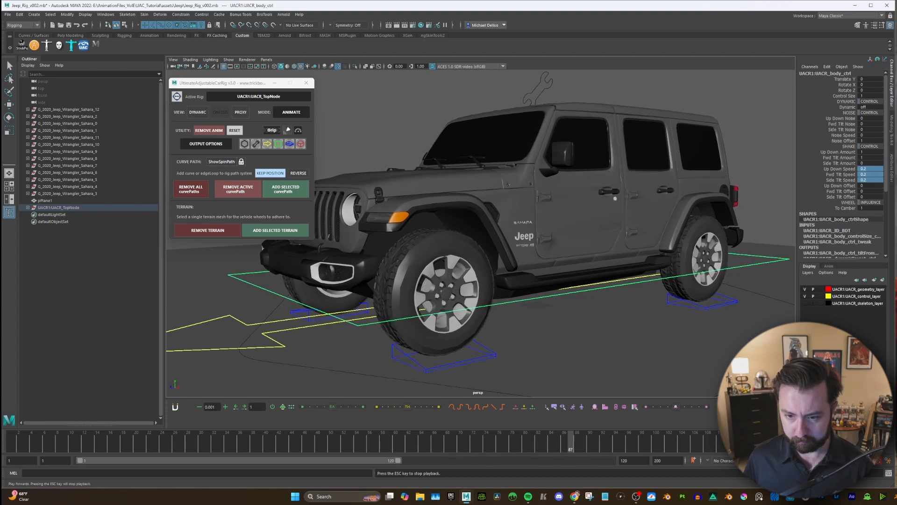
Set the body shake's Fwd Tilt Amount and Up Down Amount to 5, then reset the shake amounts and speeds together
{"action": "left_click_drag", "start_coordinate": [870, 146], "coordinate": [872, 158]}
{"action": "type", "text": "5"}
{"action": "key", "text": "Return"}
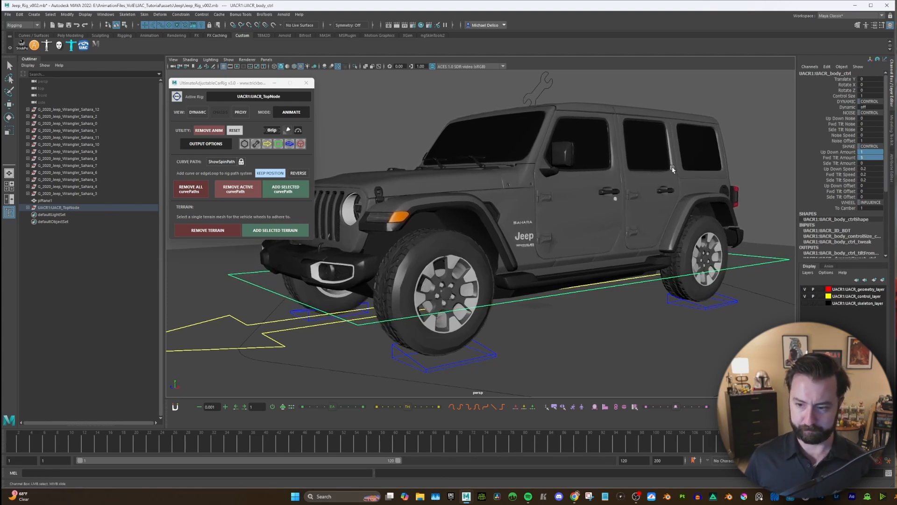
{"action": "left_click_drag", "start_coordinate": [657, 207], "coordinate": [673, 224], "text": "alt"}
{"action": "right_click_drag", "start_coordinate": [673, 224], "coordinate": [679, 227], "text": "alt"}
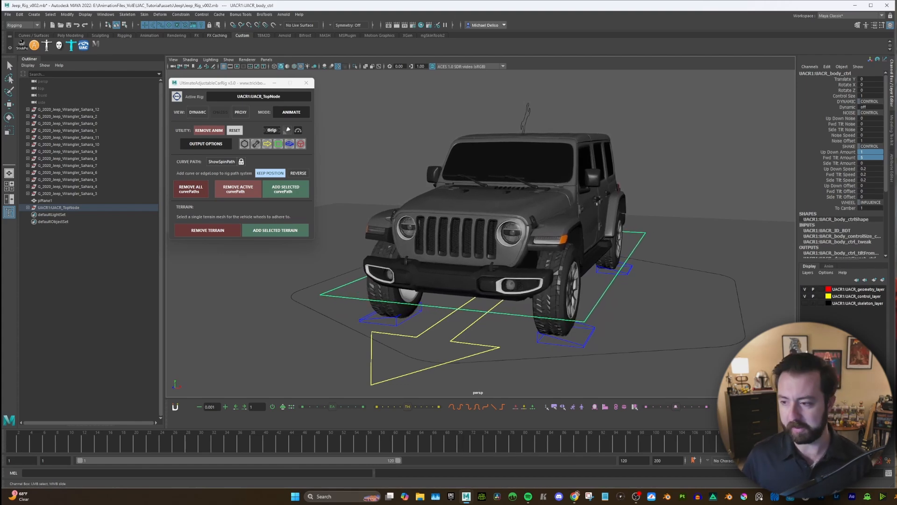
{"action": "type", "text": "5"}
{"action": "key", "text": "Return"}
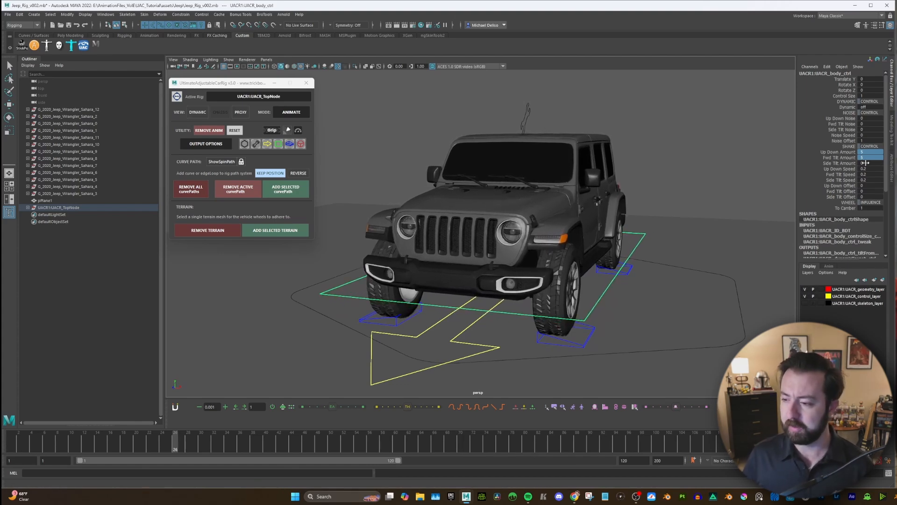
{"action": "left_click_drag", "start_coordinate": [872, 156], "coordinate": [876, 183]}
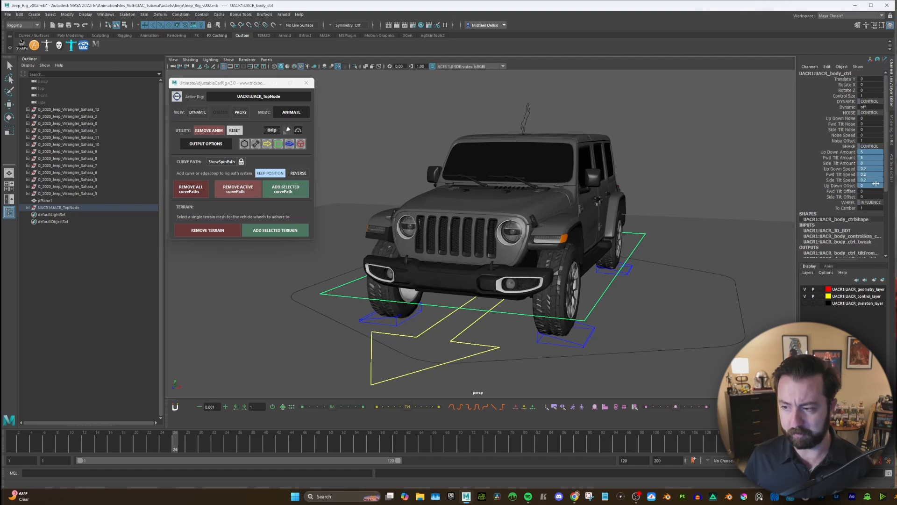
{"action": "key", "text": "Return"}
Select the left front wheel control, raise it about 24.2 units in Y, and undo the move
{"action": "left_click", "coordinate": [591, 331]}
{"action": "left_click_drag", "start_coordinate": [673, 276], "coordinate": [604, 240], "text": "alt"}
{"action": "middle_click_drag", "start_coordinate": [605, 241], "coordinate": [618, 218], "text": "alt"}
{"action": "left_click_drag", "start_coordinate": [618, 218], "coordinate": [632, 219], "text": "alt"}
{"action": "left_click_drag", "start_coordinate": [503, 235], "coordinate": [508, 192]}
{"action": "key", "text": "ctrl+z"}
{"action": "key", "text": "ctrl+z"}
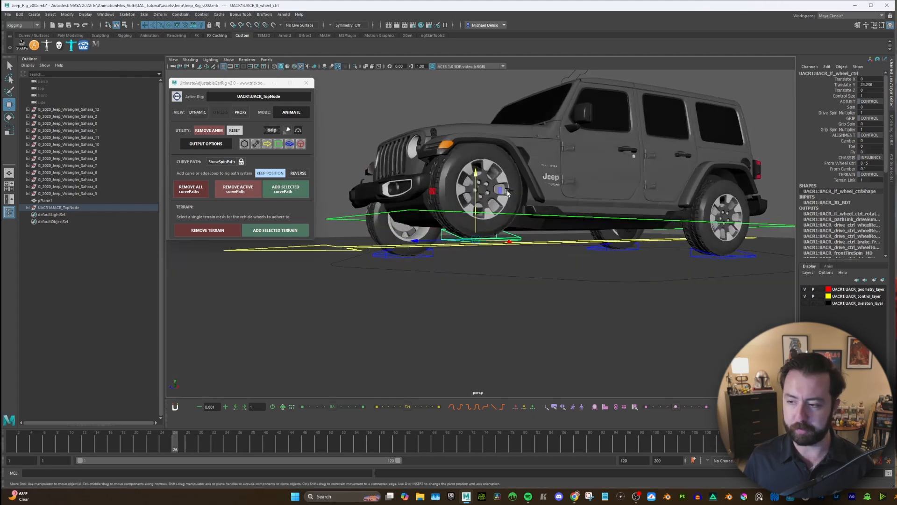
{"action": "key", "text": "ctrl+z"}
Try the left front wheel's Spin and Grip Spin attributes, undoing the changes
{"action": "left_click", "coordinate": [847, 108]}
{"action": "middle_click_drag", "start_coordinate": [777, 168], "coordinate": [775, 147]}
{"action": "key", "text": "ctrl+z"}
{"action": "left_click", "coordinate": [849, 124]}
{"action": "middle_click_drag", "start_coordinate": [586, 201], "coordinate": [720, 188]}
{"action": "key", "text": "ctrl+z"}
{"action": "key", "text": "ctrl+z"}
{"action": "key", "text": "ctrl+z"}
{"action": "key", "text": "ctrl+z"}
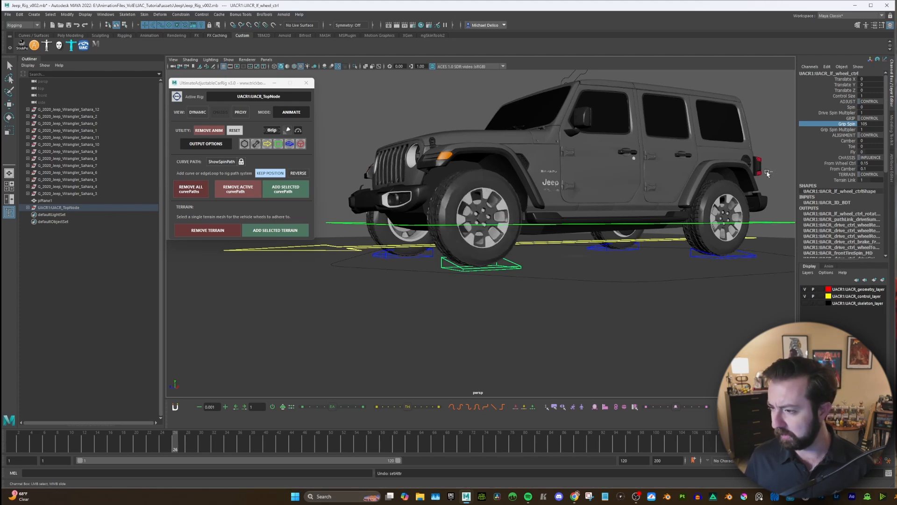
Compare the wheel's Spin and Grip Spin once more, undo both changes, and reselect the wheel control
{"action": "left_click", "coordinate": [848, 108]}
{"action": "middle_click_drag", "start_coordinate": [774, 161], "coordinate": [793, 167]}
{"action": "key", "text": "ctrl+z"}
{"action": "left_click", "coordinate": [850, 124]}
{"action": "middle_click_drag", "start_coordinate": [664, 185], "coordinate": [640, 180]}
{"action": "key", "text": "ctrl+z"}
{"action": "key", "text": "ctrl+z"}
{"action": "key", "text": "ctrl+z"}
{"action": "left_click", "coordinate": [518, 264]}
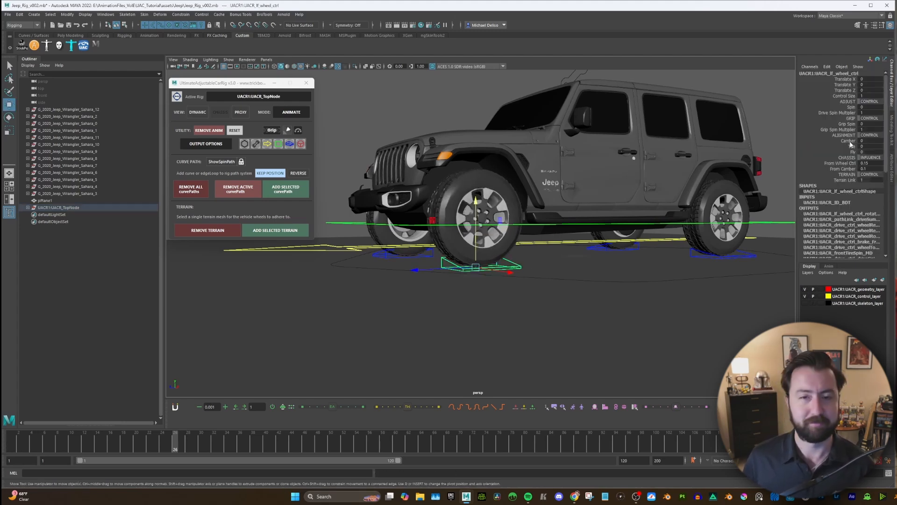
Try a Camber of about 22.1 on the left front wheel, view it from the front, and undo it
{"action": "left_click", "coordinate": [848, 141]}
{"action": "left_click_drag", "start_coordinate": [650, 229], "coordinate": [656, 229], "text": "alt"}
{"action": "middle_click_drag", "start_coordinate": [657, 229], "coordinate": [662, 230]}
{"action": "left_click_drag", "start_coordinate": [662, 230], "coordinate": [696, 233], "text": "alt"}
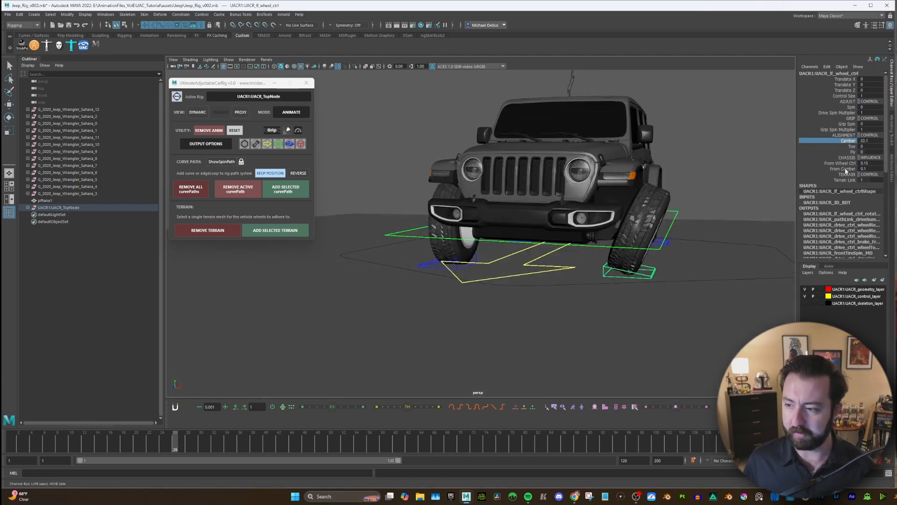
{"action": "key", "text": "ctrl+z"}
Try different Toe and Fly values on the left front wheel and undo each change
{"action": "left_click", "coordinate": [853, 147]}
{"action": "middle_click_drag", "start_coordinate": [791, 202], "coordinate": [855, 198]}
{"action": "key", "text": "ctrl+z"}
{"action": "left_click", "coordinate": [853, 153]}
{"action": "key", "text": "ctrl+z"}
{"action": "left_click_drag", "start_coordinate": [655, 223], "coordinate": [635, 228], "text": "alt"}
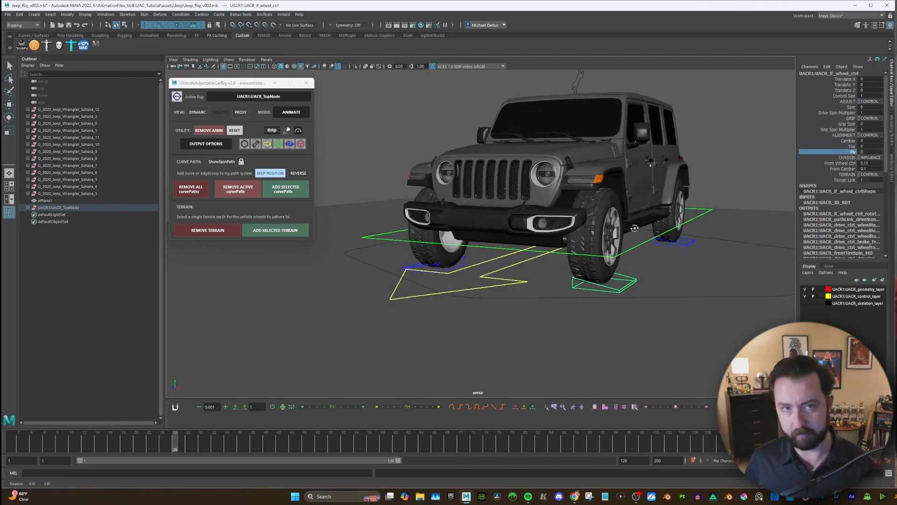
{"action": "middle_click_drag", "start_coordinate": [616, 241], "coordinate": [606, 250], "text": "alt"}
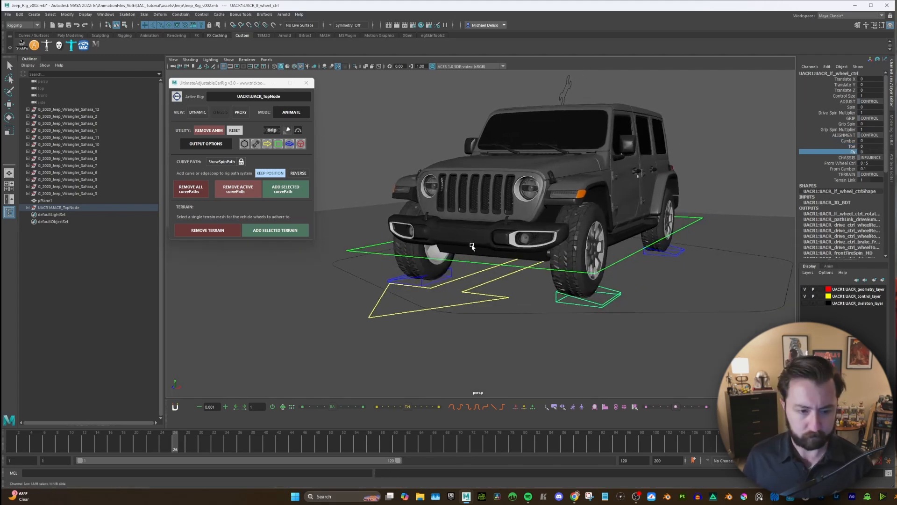
Select the steering wheel control, try rotating it to steer the front wheels, and undo the rotation
{"action": "left_click", "coordinate": [303, 146]}
{"action": "left_click_drag", "start_coordinate": [650, 175], "coordinate": [573, 183], "text": "alt"}
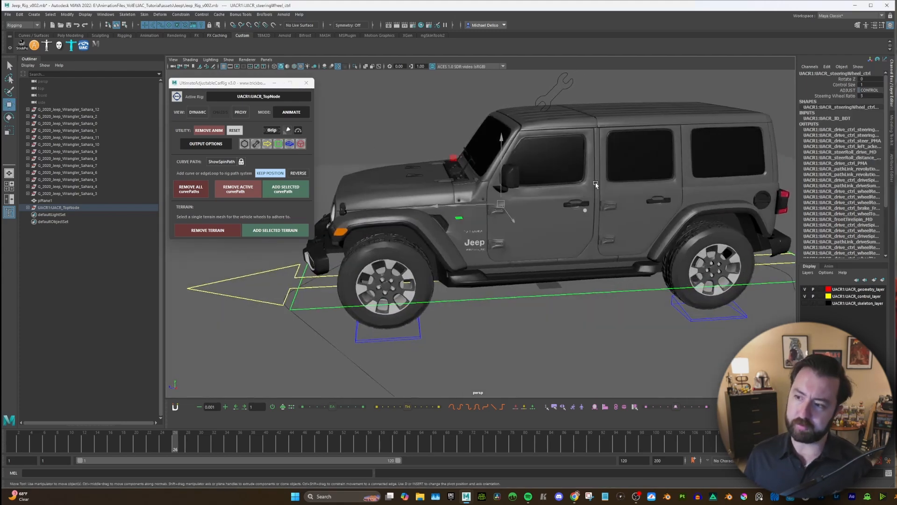
{"action": "left_click_drag", "start_coordinate": [519, 201], "coordinate": [486, 200], "text": "alt"}
{"action": "key", "text": "e"}
{"action": "left_click_drag", "start_coordinate": [425, 198], "coordinate": [649, 237]}
{"action": "key", "text": "ctrl+z"}
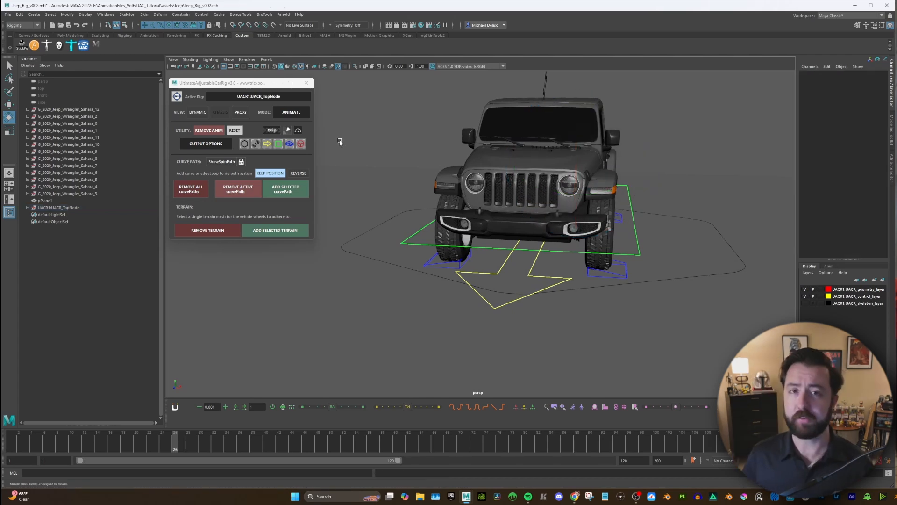
Switch to the top view and frame the Jeep and ground plane with plenty of empty space around them
{"action": "scroll", "coordinate": [575, 220], "scroll_direction": "down", "scroll_amount": 5}
{"action": "left_click_drag", "start_coordinate": [607, 229], "coordinate": [548, 261], "text": "alt"}
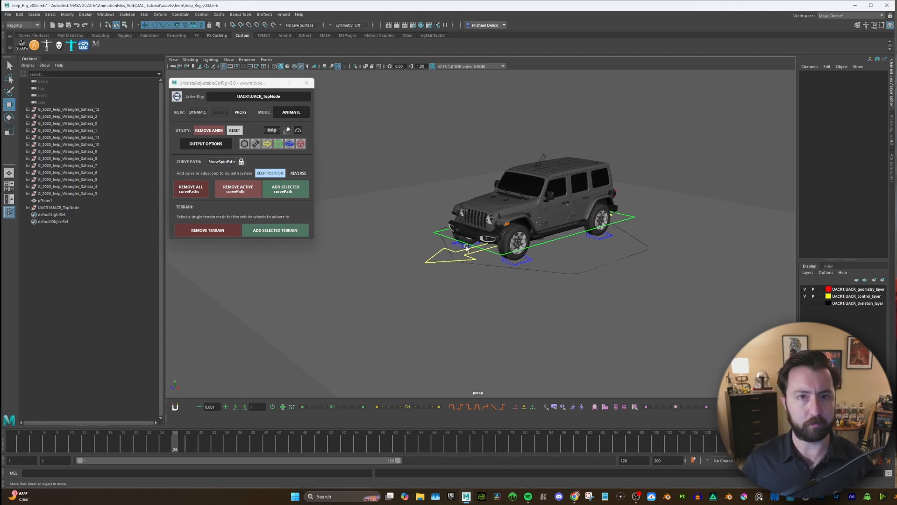
{"action": "left_click_drag", "start_coordinate": [474, 151], "coordinate": [473, 276], "text": "alt"}
{"action": "scroll", "coordinate": [511, 244], "scroll_direction": "down", "scroll_amount": 8}
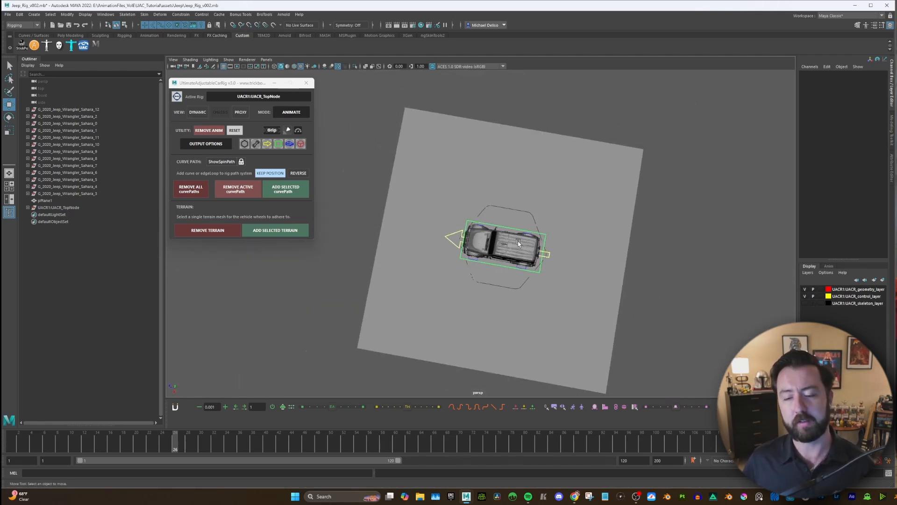
{"action": "left_click_drag", "start_coordinate": [511, 244], "coordinate": [437, 248], "text": "alt"}
{"action": "key", "text": "space"}
{"action": "left_click_drag", "start_coordinate": [541, 226], "coordinate": [510, 230]}
{"action": "scroll", "coordinate": [513, 243], "scroll_direction": "down", "scroll_amount": 10}
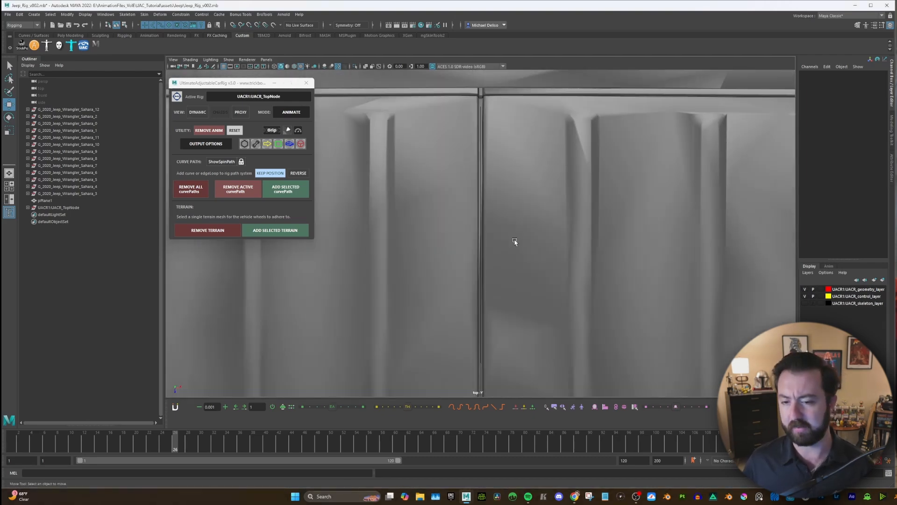
{"action": "scroll", "coordinate": [513, 243], "scroll_direction": "down", "scroll_amount": 12}
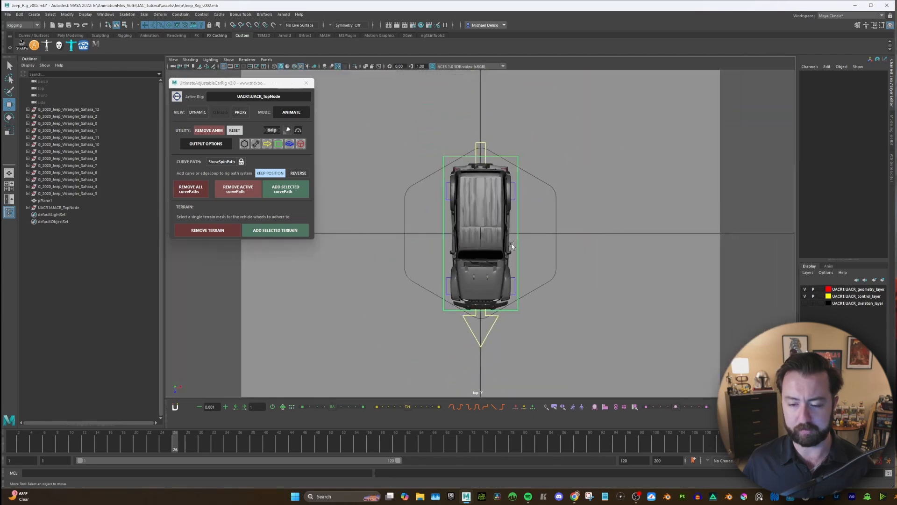
{"action": "scroll", "coordinate": [513, 245], "scroll_direction": "down", "scroll_amount": 3}
{"action": "middle_click_drag", "start_coordinate": [511, 273], "coordinate": [467, 188], "text": "alt"}
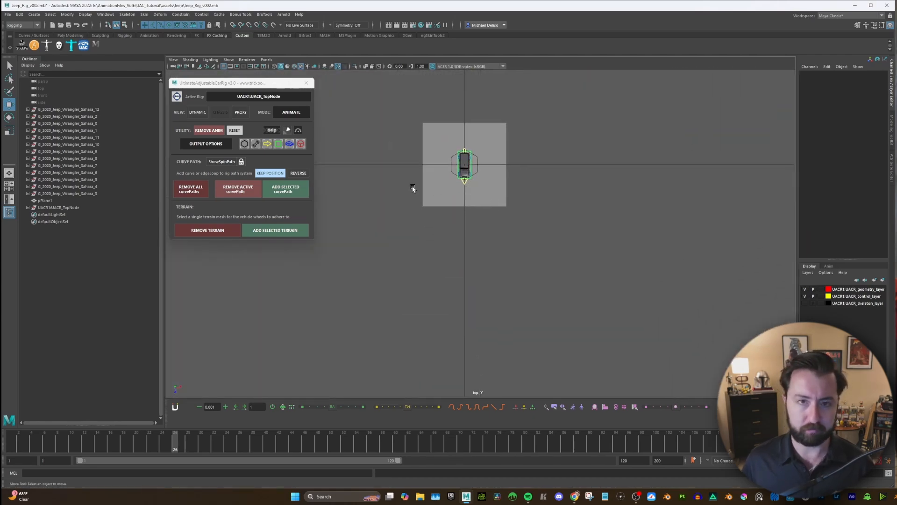
Start a CV curve in front of the Jeep, running straight ahead and bending into a wide turn
{"action": "left_click", "coordinate": [41, 16]}
{"action": "mouse_move", "coordinate": [69, 68]}
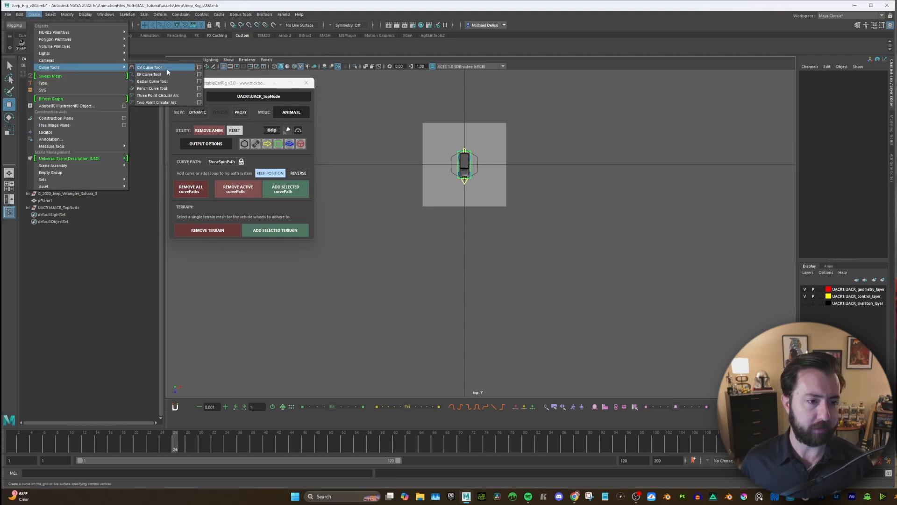
{"action": "left_click", "coordinate": [151, 67]}
{"action": "scroll", "coordinate": [436, 155], "scroll_direction": "down", "scroll_amount": 1}
{"action": "middle_click_drag", "start_coordinate": [436, 174], "coordinate": [436, 138], "text": "alt"}
{"action": "left_click", "coordinate": [228, 60]}
{"action": "left_click", "coordinate": [231, 61]}
{"action": "middle_click_drag", "start_coordinate": [462, 164], "coordinate": [463, 140], "text": "alt"}
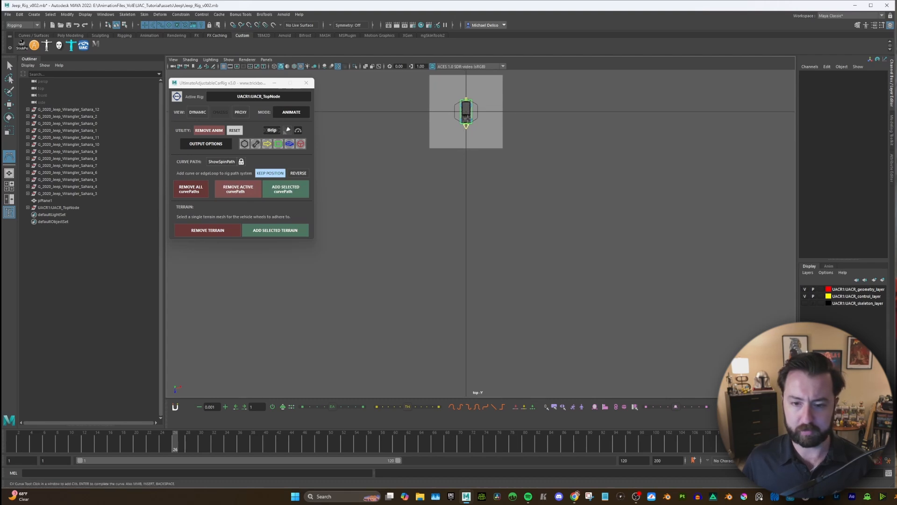
{"action": "left_click", "coordinate": [469, 157]}
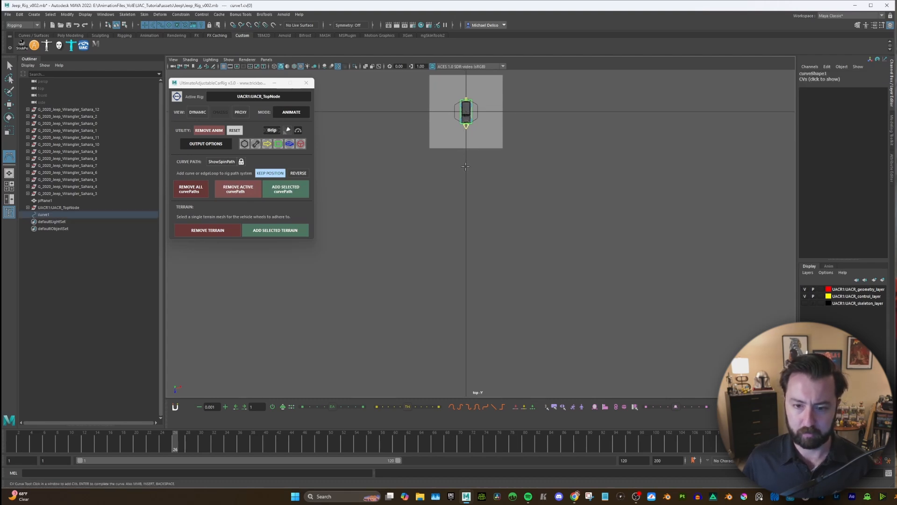
{"action": "middle_click_drag", "start_coordinate": [465, 214], "coordinate": [458, 183], "text": "alt"}
{"action": "left_click", "coordinate": [476, 237]}
{"action": "left_click", "coordinate": [518, 252]}
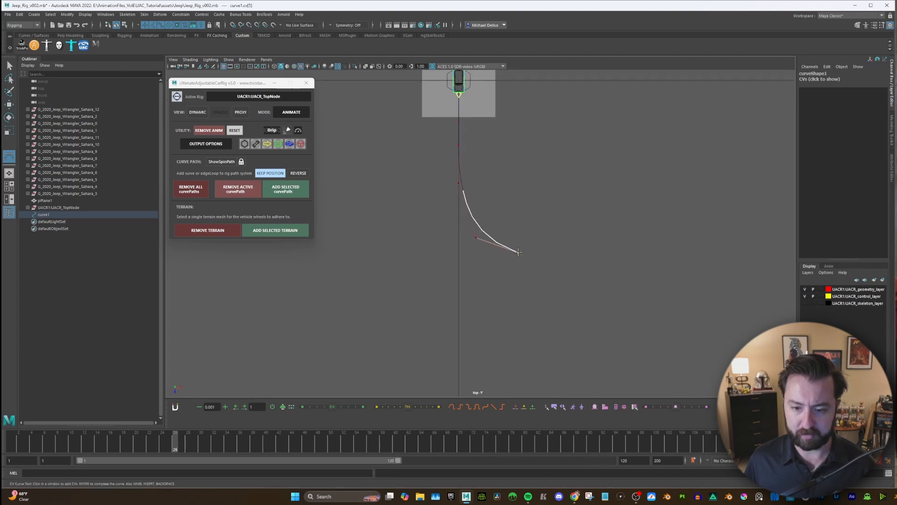
{"action": "middle_click_drag", "start_coordinate": [568, 246], "coordinate": [527, 251], "text": "alt"}
{"action": "left_click", "coordinate": [559, 255]}
{"action": "middle_click_drag", "start_coordinate": [590, 225], "coordinate": [554, 255], "text": "alt"}
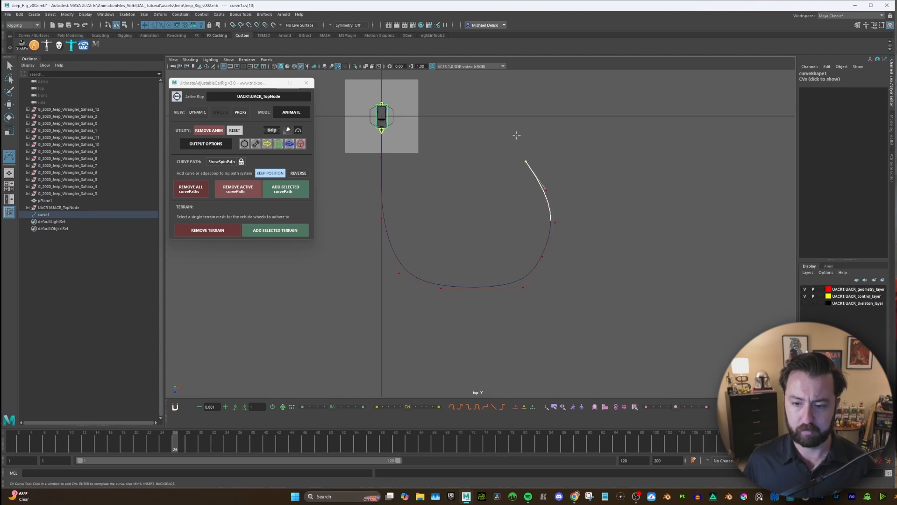
Continue the curve back around behind the Jeep with a gentle inward bend and finish it as a near-closed loop
{"action": "middle_click_drag", "start_coordinate": [517, 137], "coordinate": [531, 184], "text": "alt"}
{"action": "left_click", "coordinate": [528, 176]}
{"action": "left_click", "coordinate": [539, 140]}
{"action": "middle_click_drag", "start_coordinate": [567, 122], "coordinate": [605, 155], "text": "alt"}
{"action": "left_click", "coordinate": [583, 150]}
{"action": "left_click", "coordinate": [560, 109]}
{"action": "left_click", "coordinate": [437, 171]}
{"action": "key", "text": "Return"}
{"action": "key", "text": "w"}
{"action": "scroll", "coordinate": [487, 154], "scroll_direction": "up", "scroll_amount": 2}
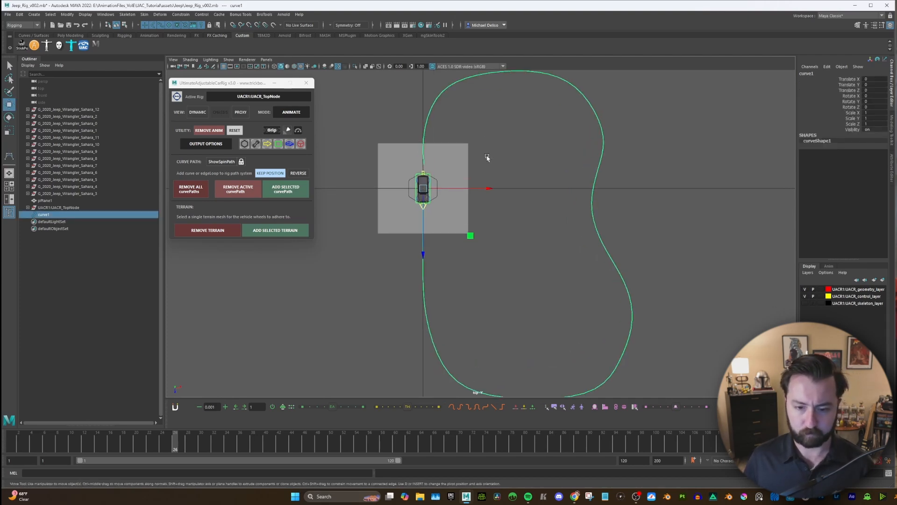
Return to the perspective view and frame the Jeep where it sits on the looped curve
{"action": "middle_click_drag", "start_coordinate": [486, 158], "coordinate": [507, 146], "text": "alt"}
{"action": "key", "text": "space"}
{"action": "left_click_drag", "start_coordinate": [515, 142], "coordinate": [515, 126]}
{"action": "left_click_drag", "start_coordinate": [487, 162], "coordinate": [531, 305], "text": "alt"}
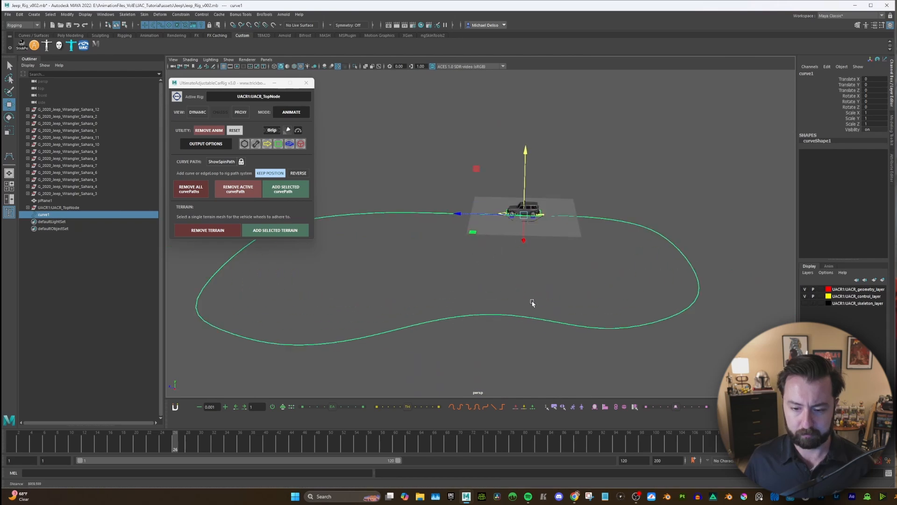
{"action": "scroll", "coordinate": [468, 304], "scroll_direction": "up", "scroll_amount": 1}
{"action": "left_click_drag", "start_coordinate": [468, 304], "coordinate": [469, 314], "text": "alt"}
{"action": "scroll", "coordinate": [468, 315], "scroll_direction": "up", "scroll_amount": 5}
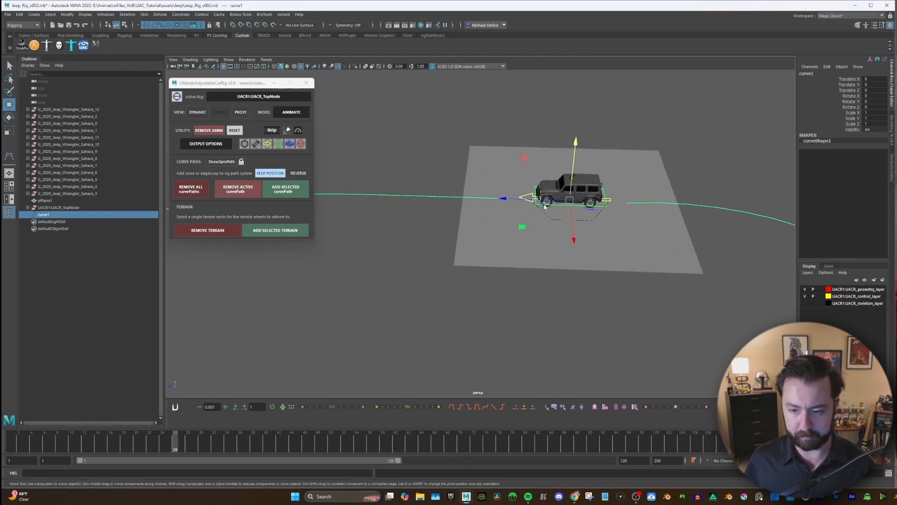
{"action": "middle_click_drag", "start_coordinate": [486, 262], "coordinate": [463, 299], "text": "alt"}
{"action": "left_click_drag", "start_coordinate": [462, 299], "coordinate": [472, 316], "text": "alt"}
{"action": "scroll", "coordinate": [496, 243], "scroll_direction": "up", "scroll_amount": 1}
Add the drawn curve to the rig as its curve path with Keep Position enabled, and clear the selection
{"action": "left_click", "coordinate": [380, 178]}
{"action": "left_click_drag", "start_coordinate": [384, 187], "coordinate": [409, 175], "text": "alt"}
{"action": "scroll", "coordinate": [409, 175], "scroll_direction": "up", "scroll_amount": 2}
{"action": "mouse_move", "coordinate": [214, 85]}
{"action": "left_mouse_down"}
{"action": "mouse_move", "coordinate": [220, 89]}
{"action": "mouse_move", "coordinate": [214, 78]}
{"action": "left_mouse_up"}
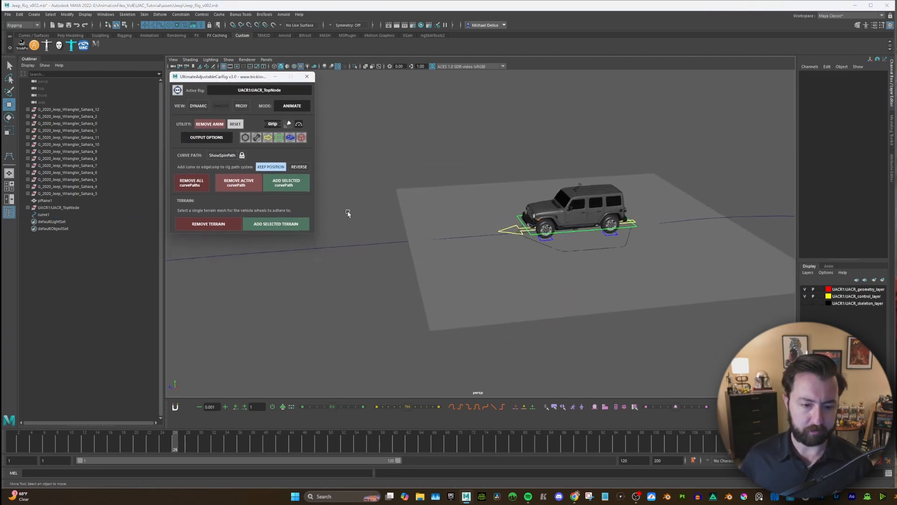
{"action": "left_click", "coordinate": [348, 246]}
{"action": "left_click", "coordinate": [293, 184]}
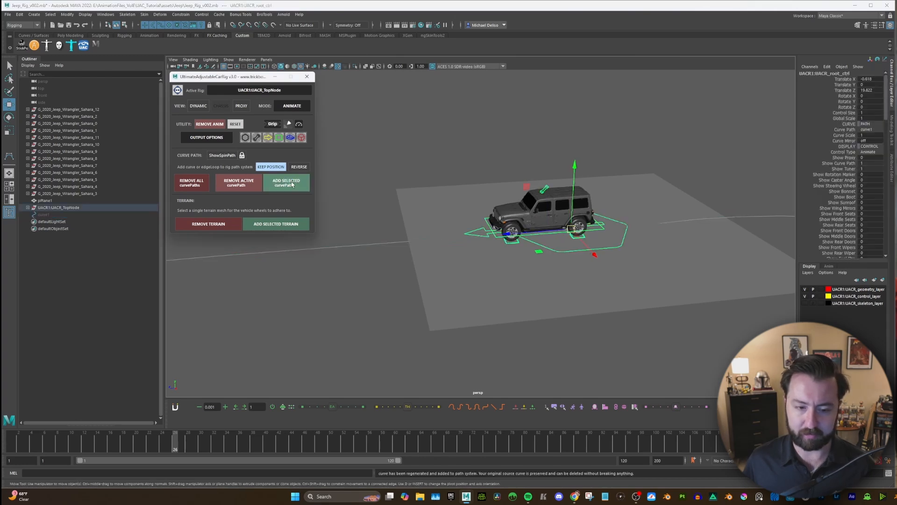
{"action": "left_click_drag", "start_coordinate": [450, 198], "coordinate": [384, 202], "text": "alt"}
{"action": "left_click", "coordinate": [680, 332]}
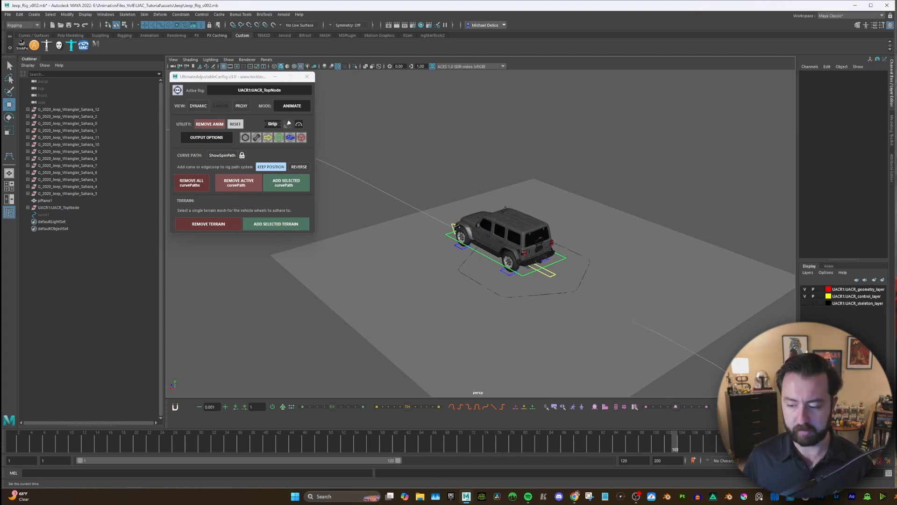
Select the Jeep's drive control and run the Jeep forward along the curve path with Path Drive
{"action": "left_click_drag", "start_coordinate": [498, 263], "coordinate": [537, 267], "text": "alt"}
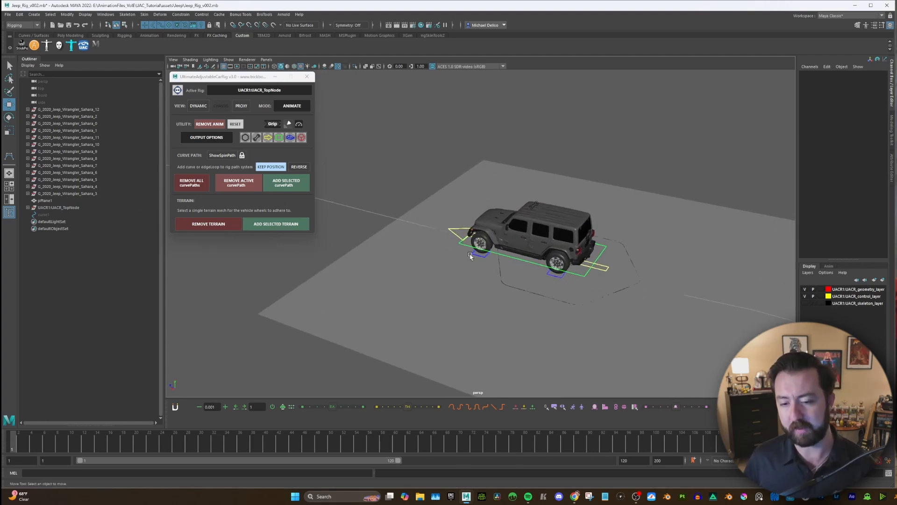
{"action": "left_click", "coordinate": [452, 229]}
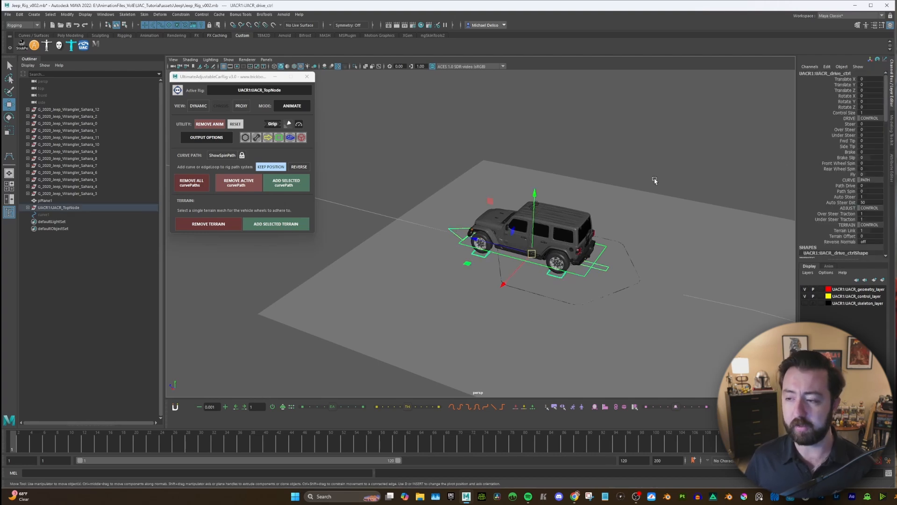
{"action": "left_click", "coordinate": [845, 187]}
{"action": "left_click_drag", "start_coordinate": [713, 241], "coordinate": [649, 244], "text": "alt"}
{"action": "middle_click_drag", "start_coordinate": [649, 245], "coordinate": [685, 239], "text": "alt"}
{"action": "left_click_drag", "start_coordinate": [685, 239], "coordinate": [654, 245], "text": "alt"}
{"action": "middle_click_drag", "start_coordinate": [654, 246], "coordinate": [748, 243]}
Run the Jeep farther around the loop with Path Drive and reset Path Drive to 0
{"action": "right_click_drag", "start_coordinate": [661, 231], "coordinate": [556, 229], "text": "alt"}
{"action": "middle_click_drag", "start_coordinate": [555, 229], "coordinate": [661, 221], "text": "alt"}
{"action": "right_click_drag", "start_coordinate": [661, 220], "coordinate": [668, 226], "text": "alt"}
{"action": "left_click_drag", "start_coordinate": [669, 226], "coordinate": [639, 239], "text": "alt"}
{"action": "middle_click_drag", "start_coordinate": [639, 238], "coordinate": [815, 234]}
{"action": "middle_click_drag", "start_coordinate": [533, 240], "coordinate": [584, 223], "text": "alt"}
{"action": "right_click_drag", "start_coordinate": [585, 223], "coordinate": [565, 226], "text": "alt"}
{"action": "middle_click_drag", "start_coordinate": [566, 226], "coordinate": [418, 237]}
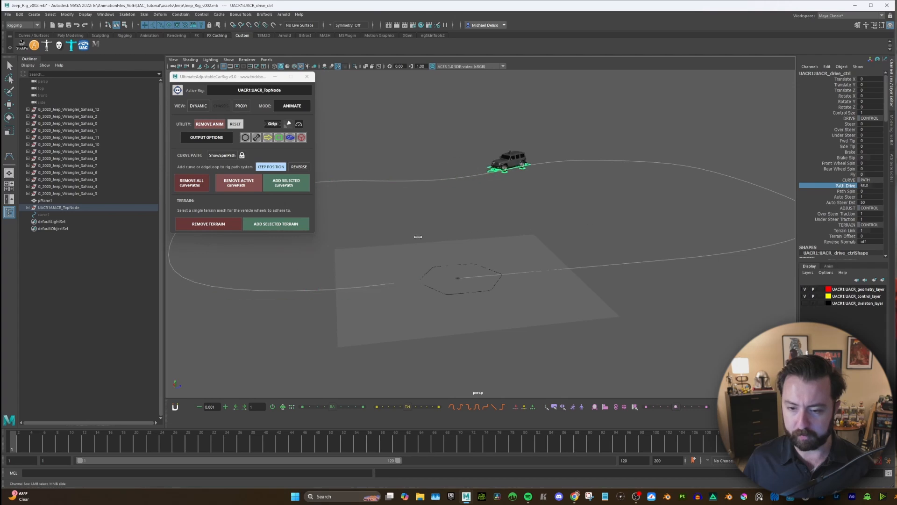
{"action": "key", "text": "Return"}
Move the Jeep along the curve to a Path Drive of 17
{"action": "right_click_drag", "start_coordinate": [591, 215], "coordinate": [654, 220], "text": "alt"}
{"action": "left_click_drag", "start_coordinate": [654, 220], "coordinate": [625, 216], "text": "alt"}
{"action": "right_click_drag", "start_coordinate": [625, 215], "coordinate": [688, 219], "text": "alt"}
{"action": "middle_click_drag", "start_coordinate": [687, 219], "coordinate": [600, 221], "text": "alt"}
{"action": "right_click_drag", "start_coordinate": [599, 221], "coordinate": [636, 233], "text": "alt"}
{"action": "left_click_drag", "start_coordinate": [637, 233], "coordinate": [563, 232], "text": "alt"}
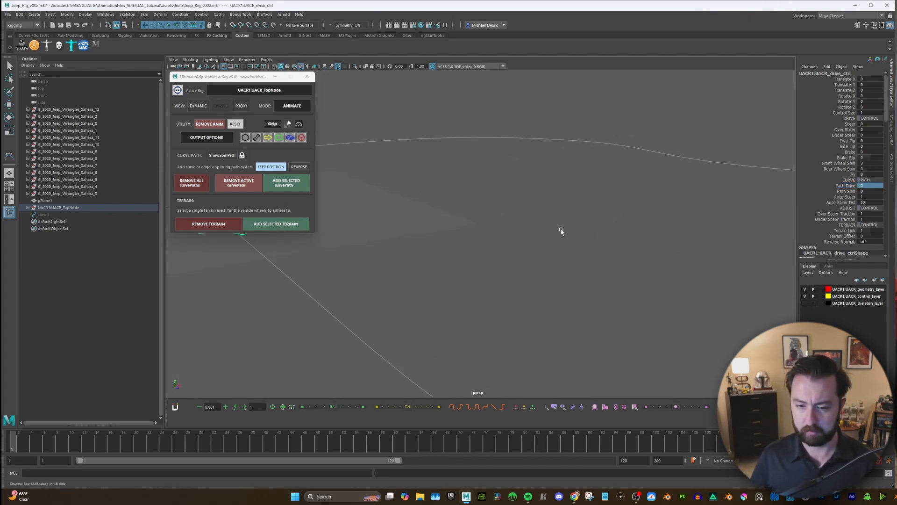
{"action": "right_click_drag", "start_coordinate": [563, 233], "coordinate": [519, 233], "text": "alt"}
{"action": "middle_click_drag", "start_coordinate": [519, 233], "coordinate": [625, 200], "text": "alt"}
{"action": "left_click_drag", "start_coordinate": [625, 200], "coordinate": [638, 201], "text": "alt"}
{"action": "right_click_drag", "start_coordinate": [638, 201], "coordinate": [670, 241], "text": "alt"}
{"action": "left_click_drag", "start_coordinate": [670, 241], "coordinate": [666, 244], "text": "alt"}
{"action": "right_click_drag", "start_coordinate": [665, 245], "coordinate": [684, 243], "text": "alt"}
{"action": "middle_click_drag", "start_coordinate": [573, 231], "coordinate": [633, 234]}
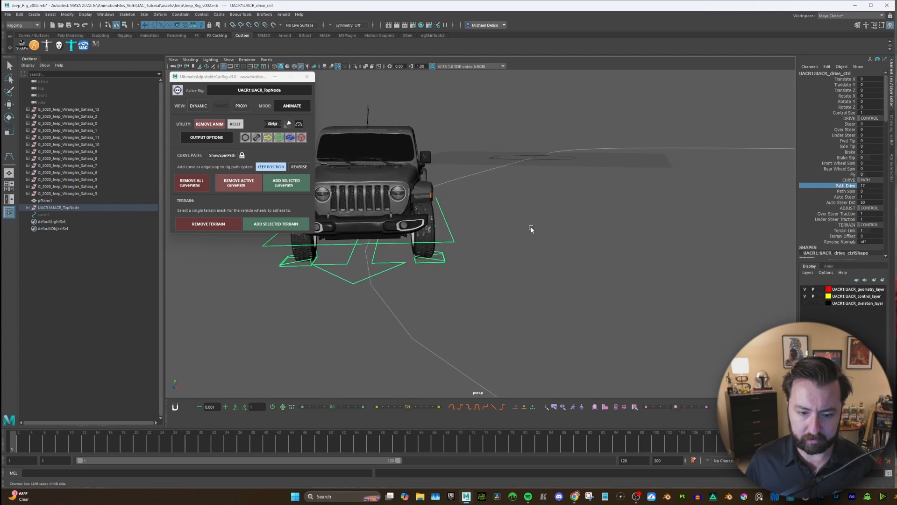
{"action": "middle_click_drag", "start_coordinate": [478, 230], "coordinate": [512, 225], "text": "alt"}
{"action": "right_click_drag", "start_coordinate": [512, 225], "coordinate": [513, 230], "text": "alt"}
Try Auto Steer at 0 on the drive control and set it to 2
{"action": "left_click", "coordinate": [852, 197]}
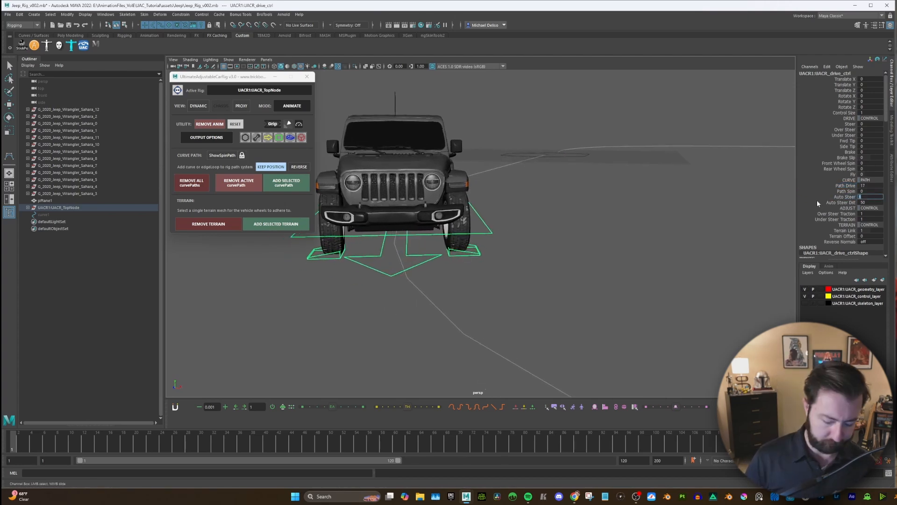
{"action": "type", "text": "0"}
{"action": "key", "text": "Return"}
{"action": "left_click_drag", "start_coordinate": [535, 252], "coordinate": [555, 253], "text": "alt"}
{"action": "middle_click_drag", "start_coordinate": [554, 253], "coordinate": [570, 264], "text": "alt"}
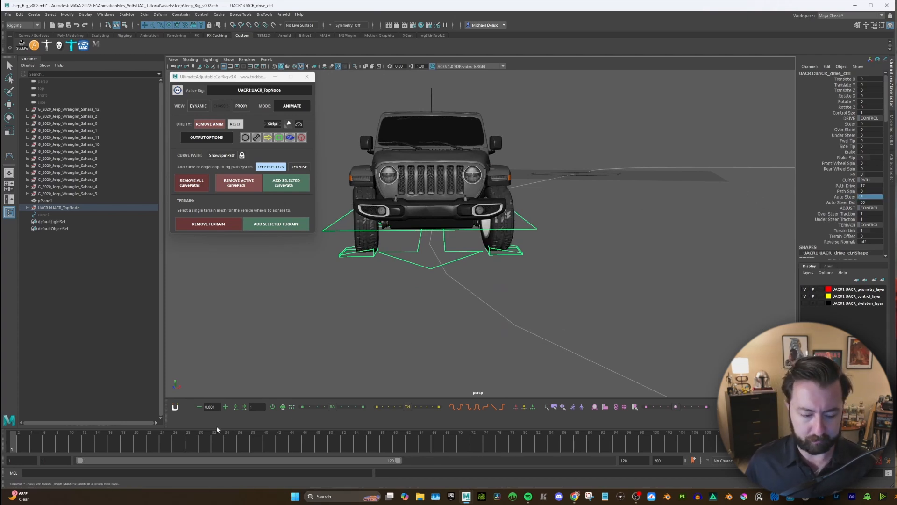
Set Auto Steer Dist to 100 and run the Jeep through the first bend with Path Drive
{"action": "left_click", "coordinate": [851, 185]}
{"action": "middle_click_drag", "start_coordinate": [824, 193], "coordinate": [689, 246]}
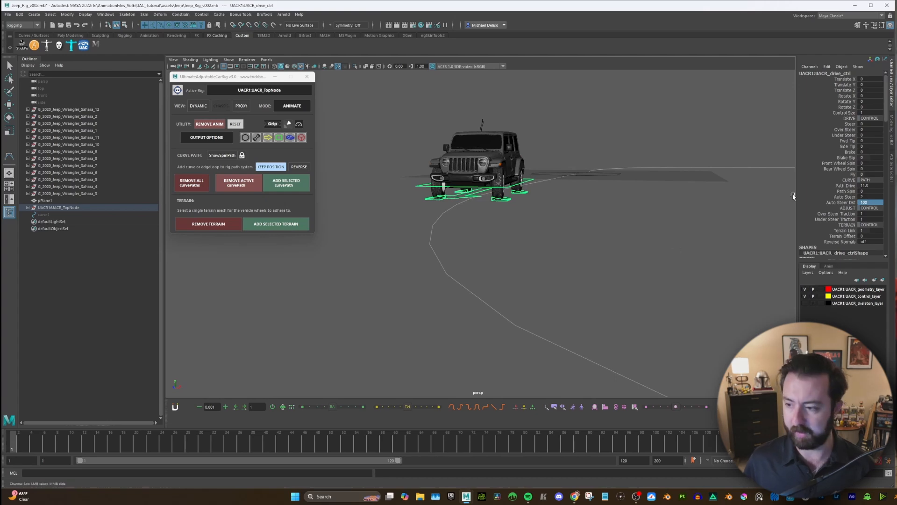
{"action": "middle_click_drag", "start_coordinate": [636, 237], "coordinate": [669, 250]}
{"action": "right_click_drag", "start_coordinate": [617, 239], "coordinate": [621, 260], "text": "alt"}
{"action": "middle_click_drag", "start_coordinate": [621, 261], "coordinate": [661, 255]}
{"action": "middle_click_drag", "start_coordinate": [661, 255], "coordinate": [568, 244], "text": "alt"}
{"action": "middle_click_drag", "start_coordinate": [568, 245], "coordinate": [584, 245]}
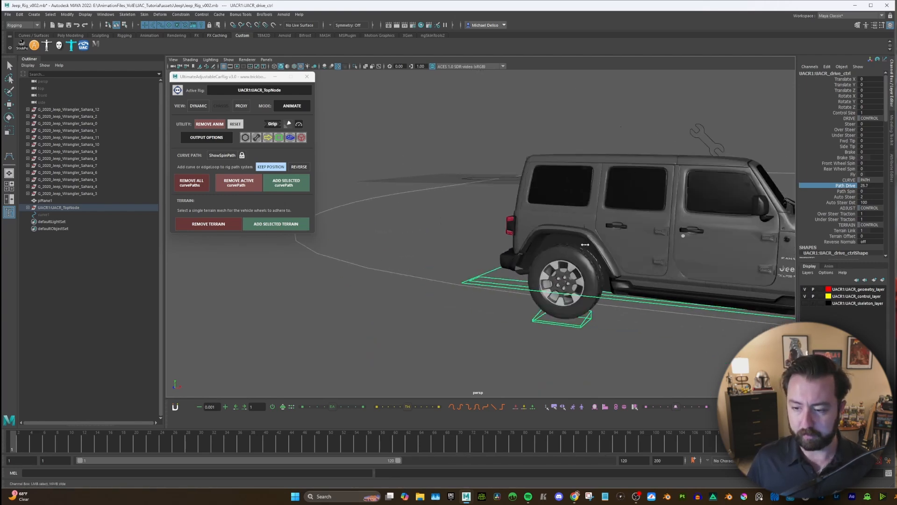
Run the Jeep around the rest of the loop with Path Drive and reset Path Drive to 0
{"action": "right_click_drag", "start_coordinate": [612, 245], "coordinate": [601, 244], "text": "alt"}
{"action": "mouse_move", "coordinate": [601, 245]}
{"action": "middle_mouse_down", "text": "alt"}
{"action": "mouse_move", "coordinate": [551, 249]}
{"action": "mouse_move", "coordinate": [609, 247]}
{"action": "middle_mouse_up", "text": "alt"}
{"action": "middle_click_drag", "start_coordinate": [609, 246], "coordinate": [563, 245], "text": "alt"}
{"action": "middle_click_drag", "start_coordinate": [563, 245], "coordinate": [761, 243]}
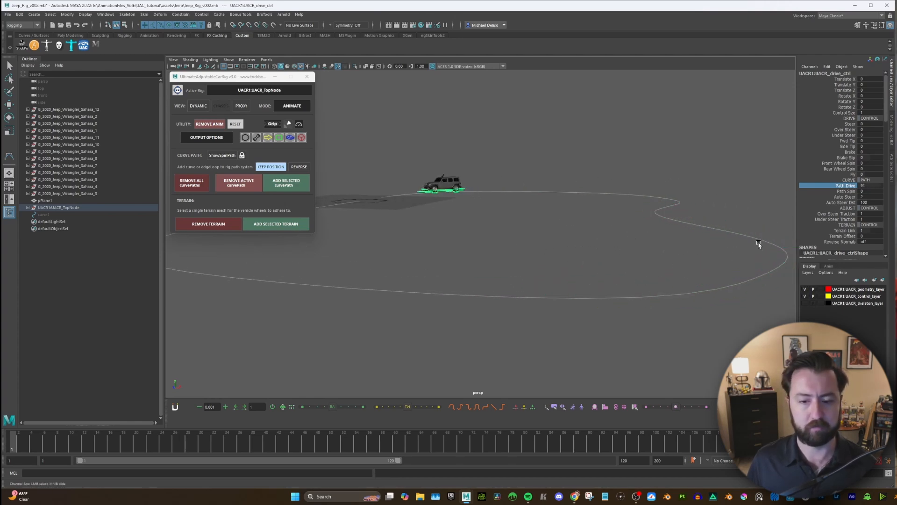
{"action": "middle_click_drag", "start_coordinate": [448, 236], "coordinate": [541, 248], "text": "alt"}
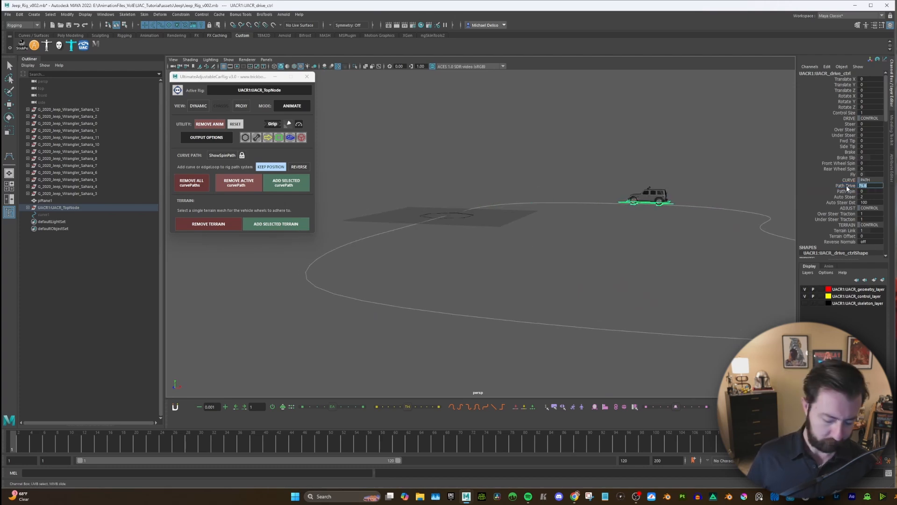
{"action": "type", "text": "0"}
{"action": "key", "text": "Return"}
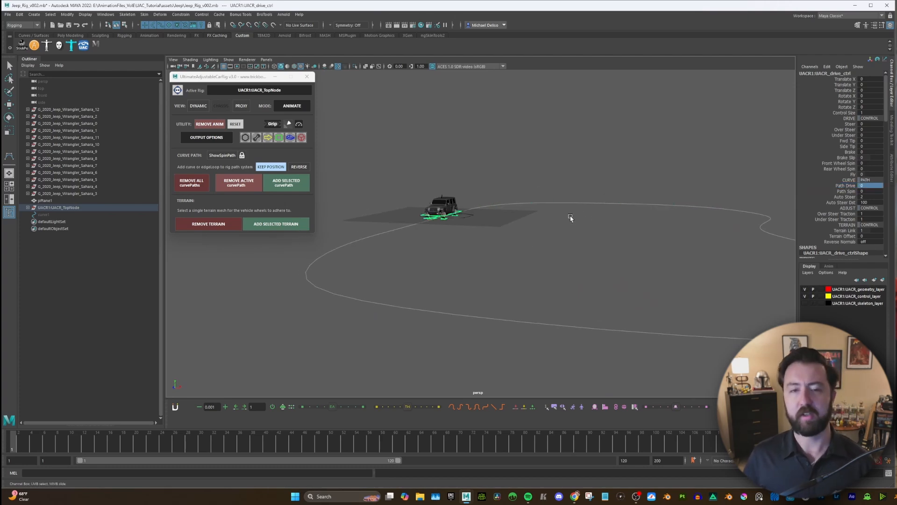
Select the rig's root control and turn Curve Mirror on
{"action": "left_click_drag", "start_coordinate": [483, 214], "coordinate": [468, 261], "text": "alt"}
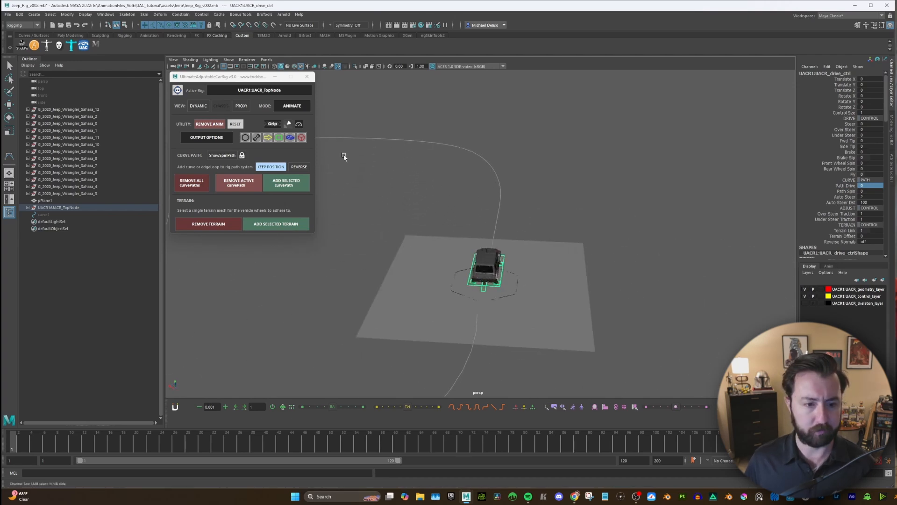
{"action": "left_click", "coordinate": [245, 138]}
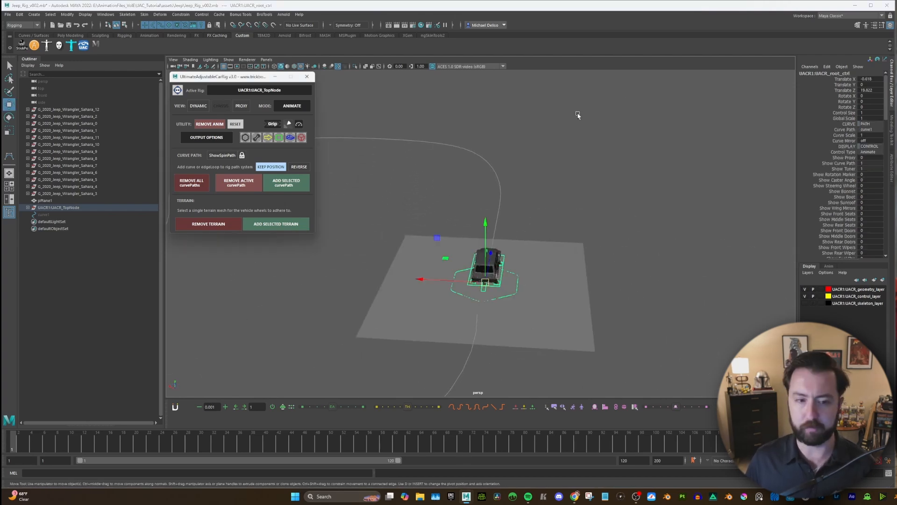
{"action": "left_click", "coordinate": [871, 141]}
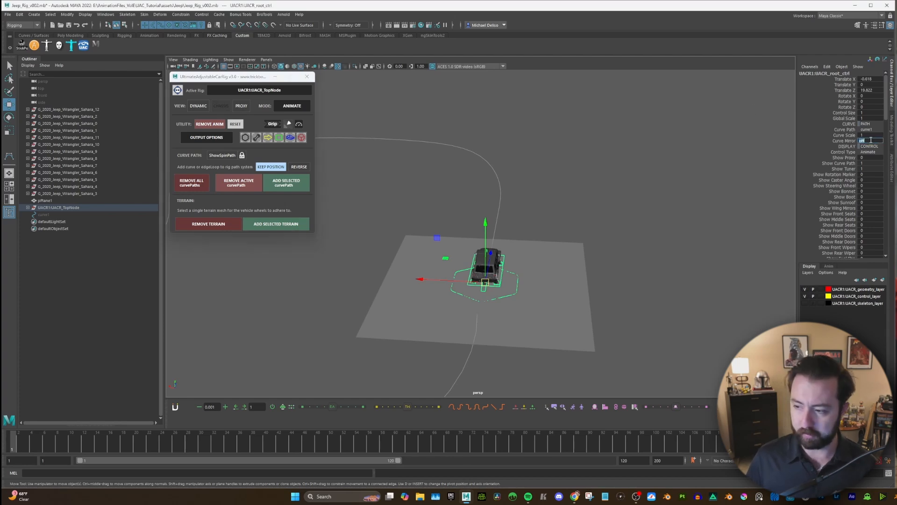
{"action": "type", "text": "1"}
{"action": "key", "text": "Return"}
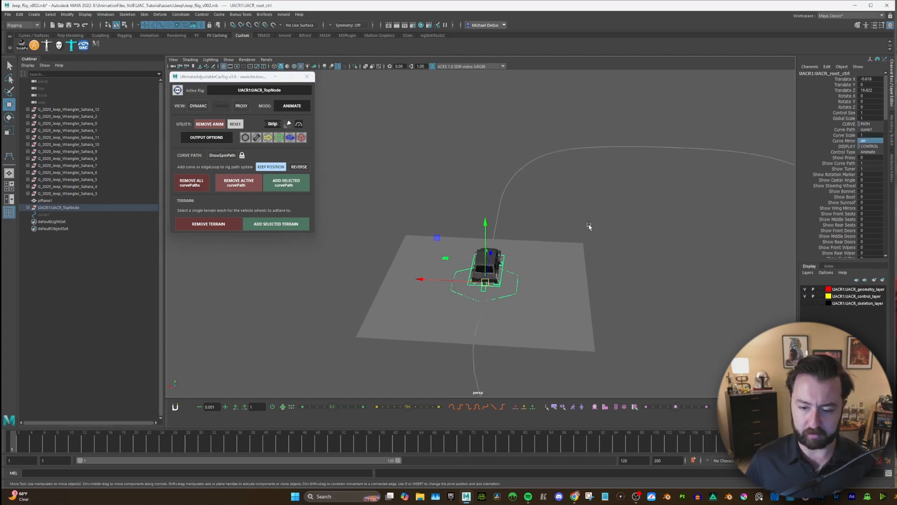
Select the Jeep's drive control and run the Jeep along the mirrored curve with Path Drive
{"action": "scroll", "coordinate": [585, 234], "scroll_direction": "up", "scroll_amount": 5}
{"action": "left_click", "coordinate": [585, 239]}
{"action": "left_click", "coordinate": [488, 341]}
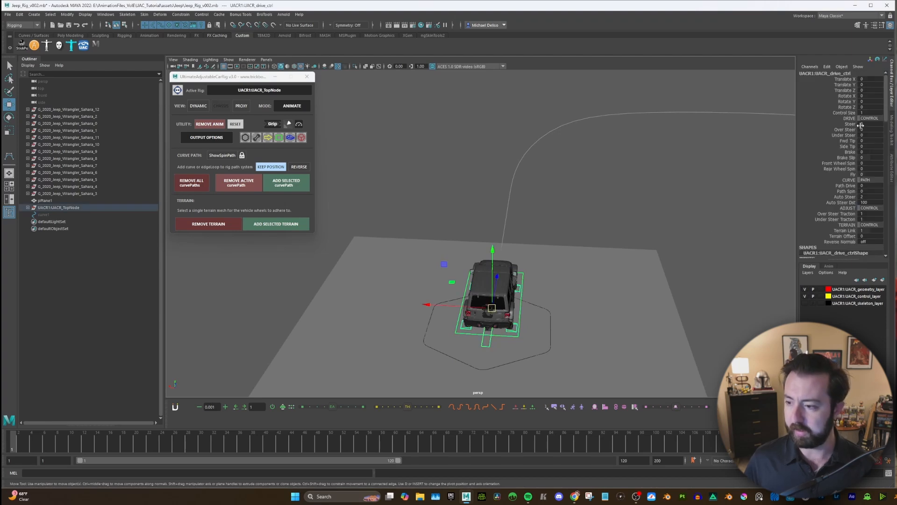
{"action": "left_click", "coordinate": [849, 186]}
{"action": "middle_click_drag", "start_coordinate": [649, 229], "coordinate": [638, 203]}
{"action": "scroll", "coordinate": [721, 225], "scroll_direction": "down", "scroll_amount": 4}
{"action": "left_click_drag", "start_coordinate": [629, 211], "coordinate": [680, 211], "text": "alt"}
{"action": "mouse_move", "coordinate": [679, 210]}
{"action": "middle_mouse_down"}
{"action": "mouse_move", "coordinate": [655, 214]}
{"action": "mouse_move", "coordinate": [743, 216]}
{"action": "mouse_move", "coordinate": [681, 218]}
{"action": "middle_mouse_up"}
{"action": "left_click_drag", "start_coordinate": [681, 218], "coordinate": [605, 218], "text": "alt"}
{"action": "middle_click_drag", "start_coordinate": [595, 221], "coordinate": [621, 226]}
{"action": "left_click_drag", "start_coordinate": [587, 228], "coordinate": [641, 232], "text": "alt"}
{"action": "middle_click_drag", "start_coordinate": [643, 231], "coordinate": [667, 228]}
Show the path curve's control vertices and move some near the Jeep to reshape the path
{"action": "left_click_drag", "start_coordinate": [631, 222], "coordinate": [585, 245], "text": "alt"}
{"action": "right_click_drag", "start_coordinate": [435, 311], "coordinate": [383, 272]}
{"action": "key", "text": "ctrl+z"}
{"action": "left_click_drag", "start_coordinate": [402, 271], "coordinate": [427, 290]}
{"action": "left_click_drag", "start_coordinate": [422, 259], "coordinate": [402, 330]}
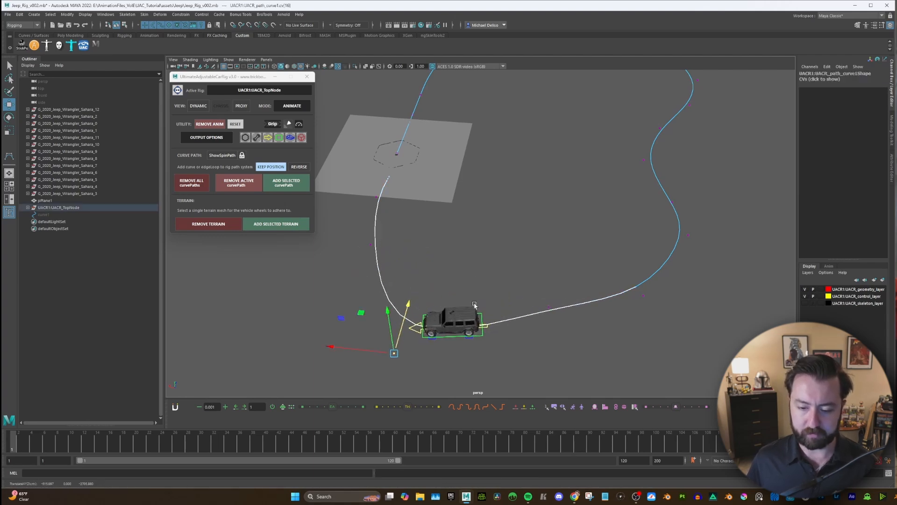
{"action": "left_click_drag", "start_coordinate": [537, 293], "coordinate": [573, 316]}
{"action": "left_click_drag", "start_coordinate": [553, 276], "coordinate": [553, 300]}
Remove all custom curve paths from the rig and clear the selection
{"action": "left_click_drag", "start_coordinate": [551, 236], "coordinate": [537, 290], "text": "alt"}
{"action": "left_click_drag", "start_coordinate": [656, 243], "coordinate": [651, 240], "text": "alt"}
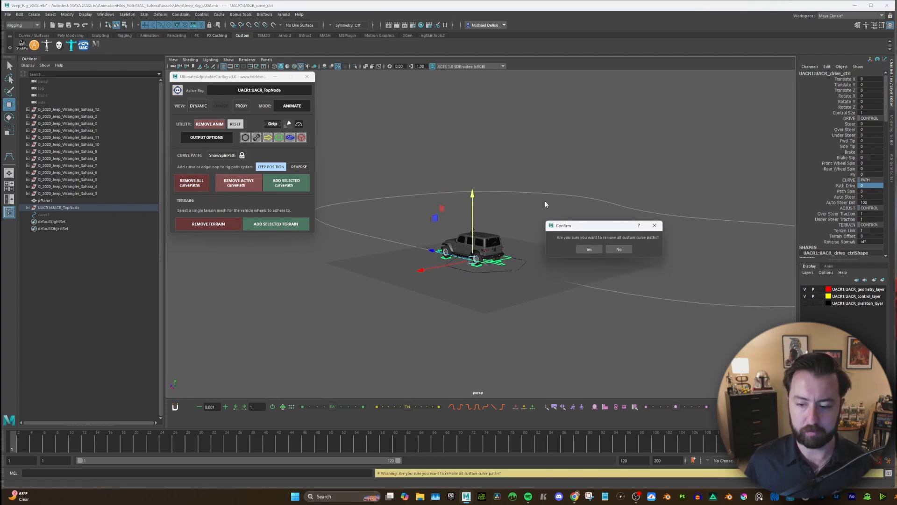
{"action": "left_click", "coordinate": [585, 249]}
{"action": "left_click_drag", "start_coordinate": [514, 242], "coordinate": [577, 219], "text": "alt"}
{"action": "left_click", "coordinate": [649, 199]}
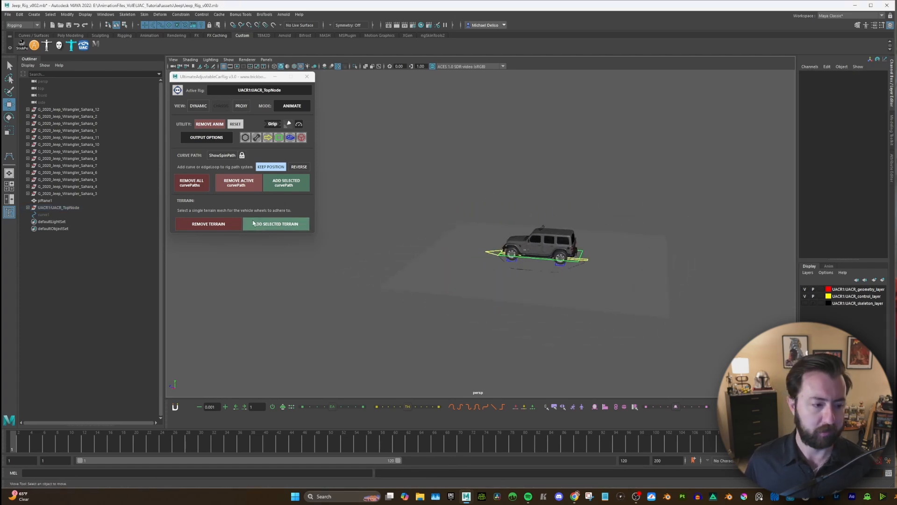
Unhide curve1 in the scene and clear the selection
{"action": "left_click", "coordinate": [74, 215]}
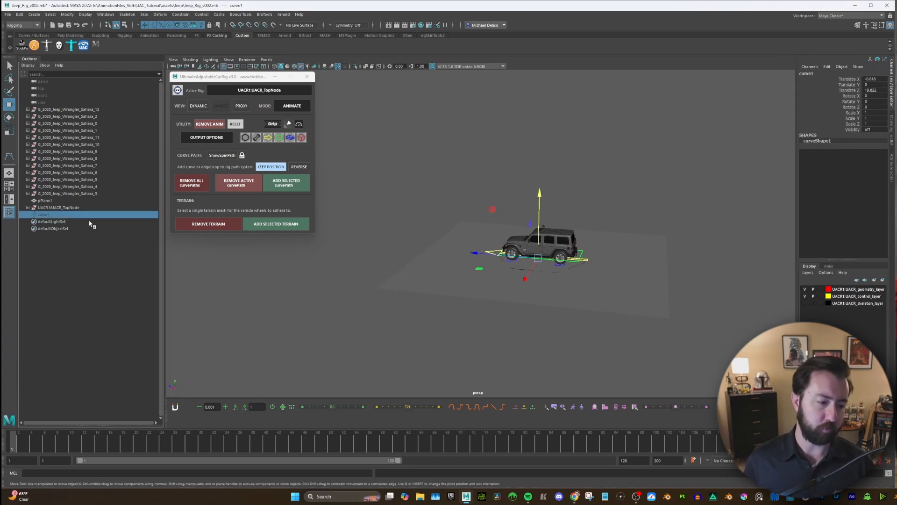
{"action": "key", "text": "shift+h"}
{"action": "left_click_drag", "start_coordinate": [419, 224], "coordinate": [482, 229], "text": "alt"}
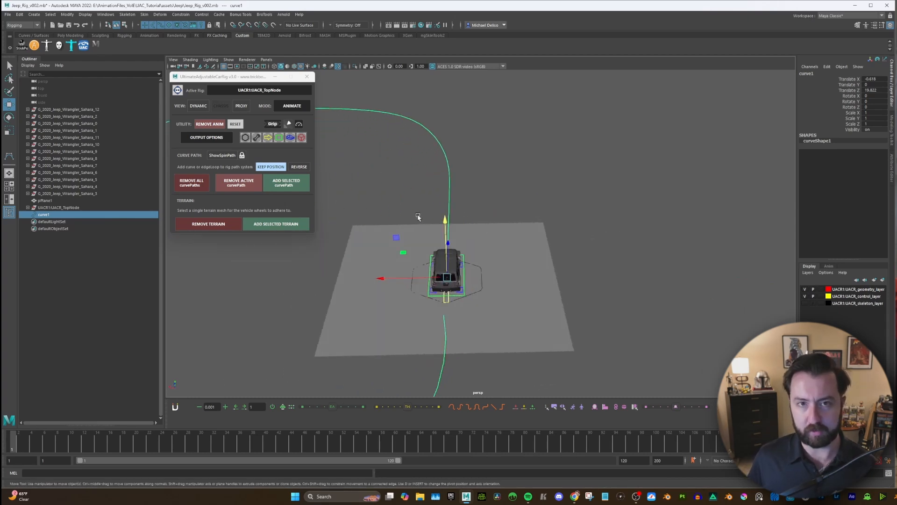
{"action": "left_click", "coordinate": [286, 185]}
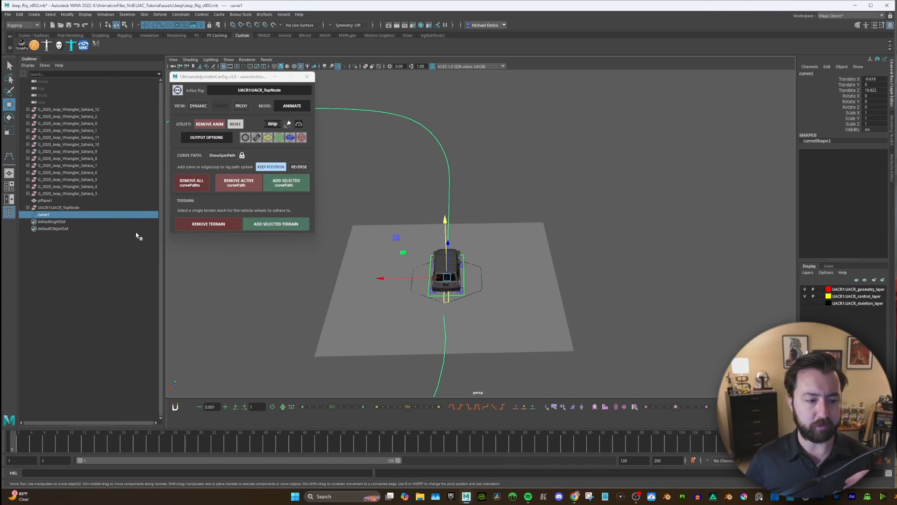
{"action": "left_click", "coordinate": [61, 215]}
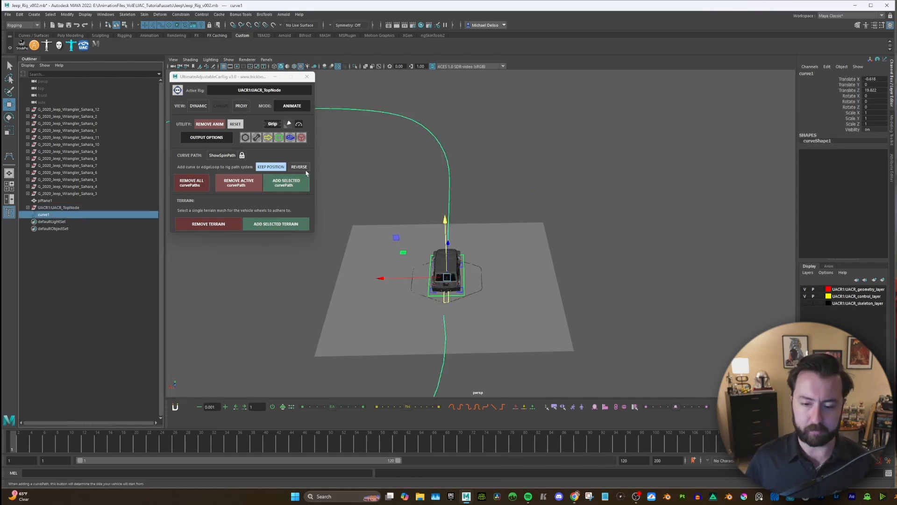
{"action": "left_click", "coordinate": [523, 174]}
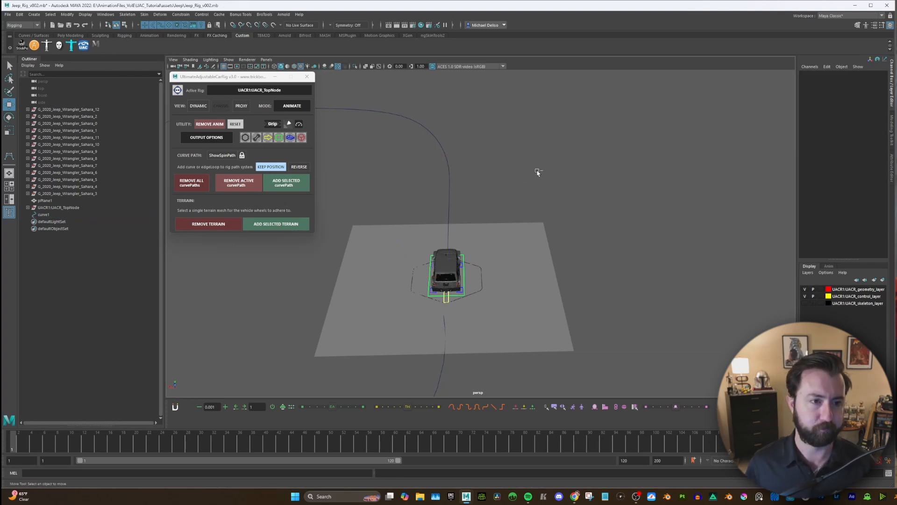
{"action": "left_click_drag", "start_coordinate": [538, 173], "coordinate": [426, 221], "text": "alt"}
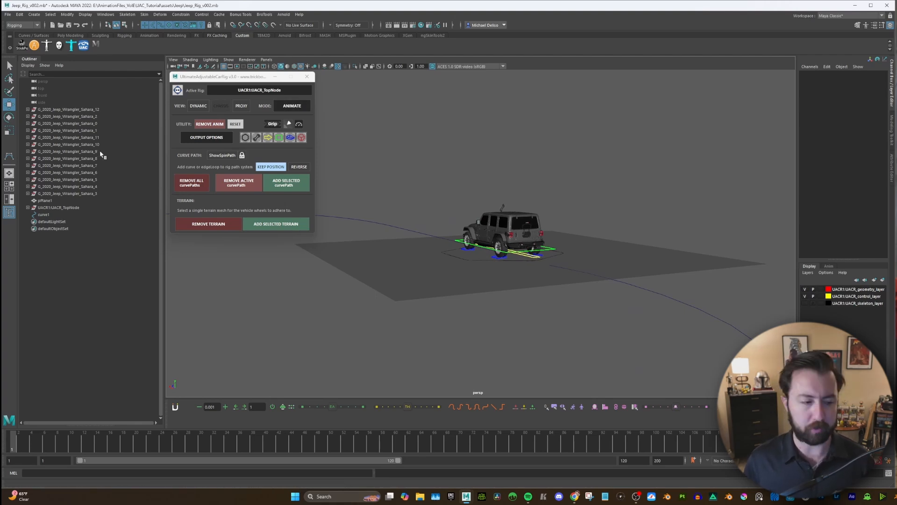
Parent all the G_2020_Jeep_Wrangler_Sahara groups under the rig's UACR_Render group
{"action": "left_click", "coordinate": [29, 209]}
{"action": "scroll", "coordinate": [79, 218], "scroll_direction": "down", "scroll_amount": 3}
{"action": "left_click", "coordinate": [36, 167]}
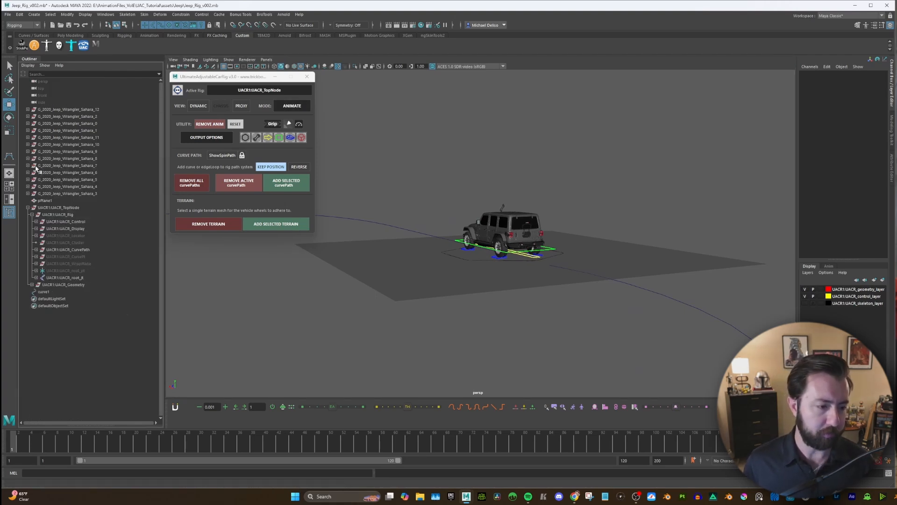
{"action": "left_click", "coordinate": [32, 215]}
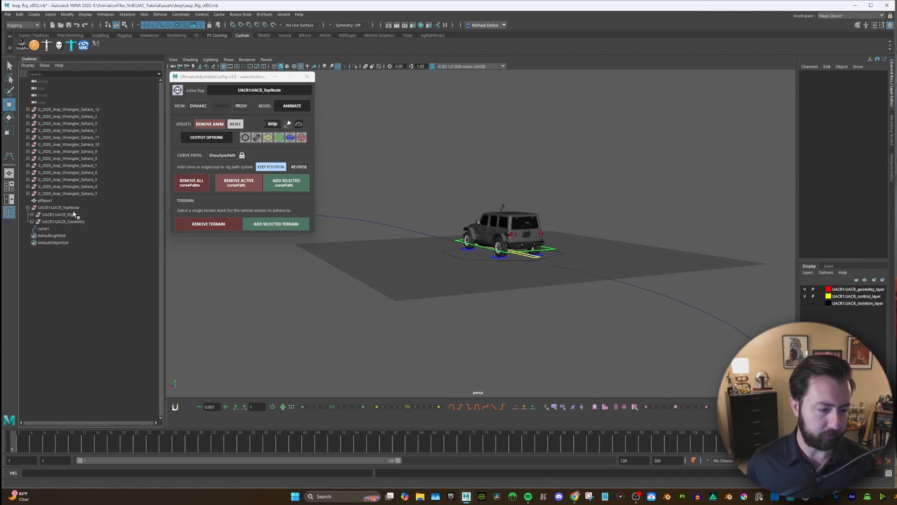
{"action": "left_click", "coordinate": [31, 222]}
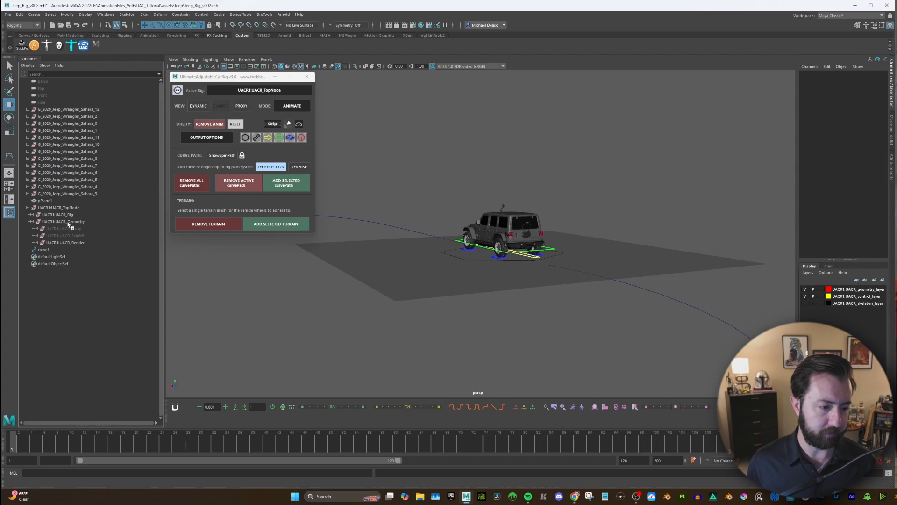
{"action": "left_click", "coordinate": [36, 243]}
{"action": "left_click_drag", "start_coordinate": [66, 111], "coordinate": [85, 193]}
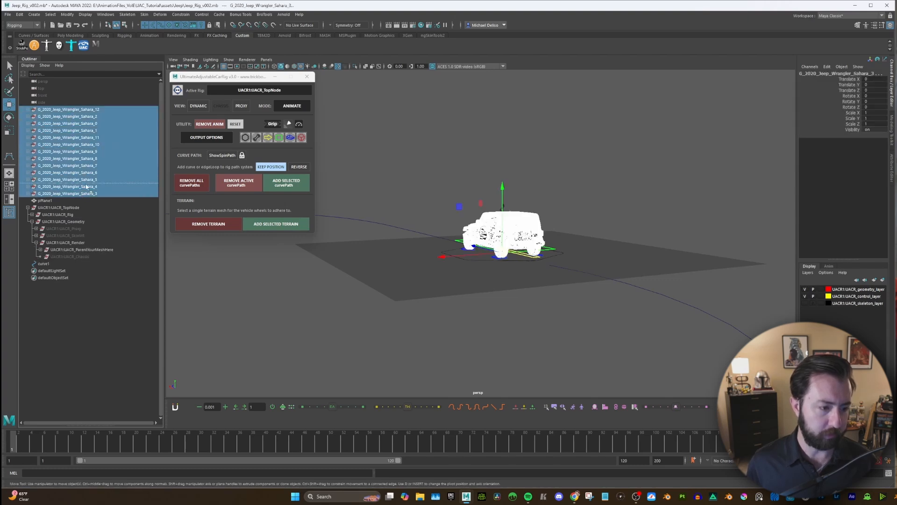
{"action": "middle_click_drag", "start_coordinate": [92, 244], "coordinate": [93, 244]}
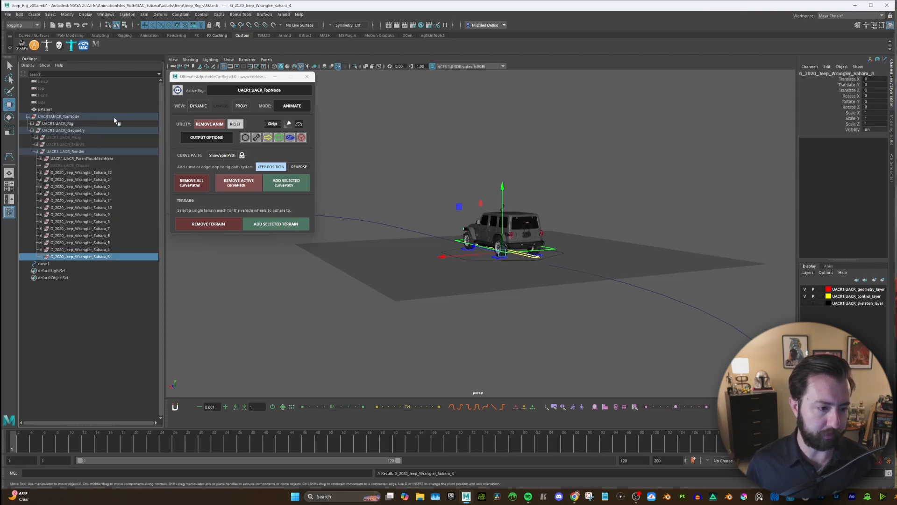
Collapse the rig hierarchy, clear the selection and save the scene
{"action": "left_click", "coordinate": [36, 152]}
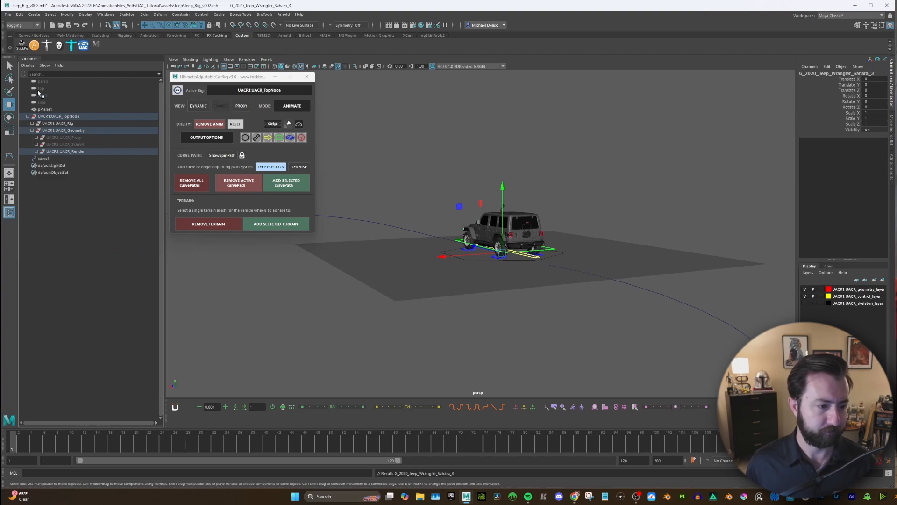
{"action": "left_click", "coordinate": [28, 116]}
{"action": "left_click", "coordinate": [416, 120]}
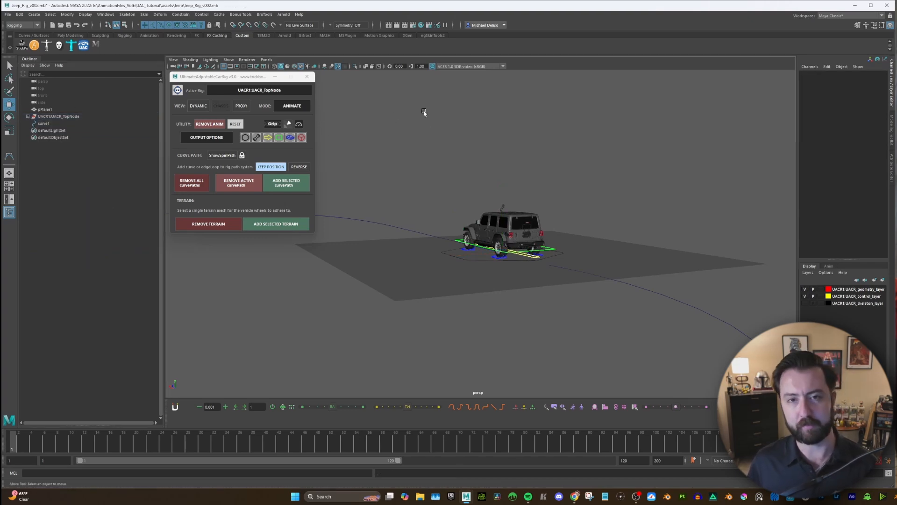
{"action": "key", "text": "ctrl+s"}
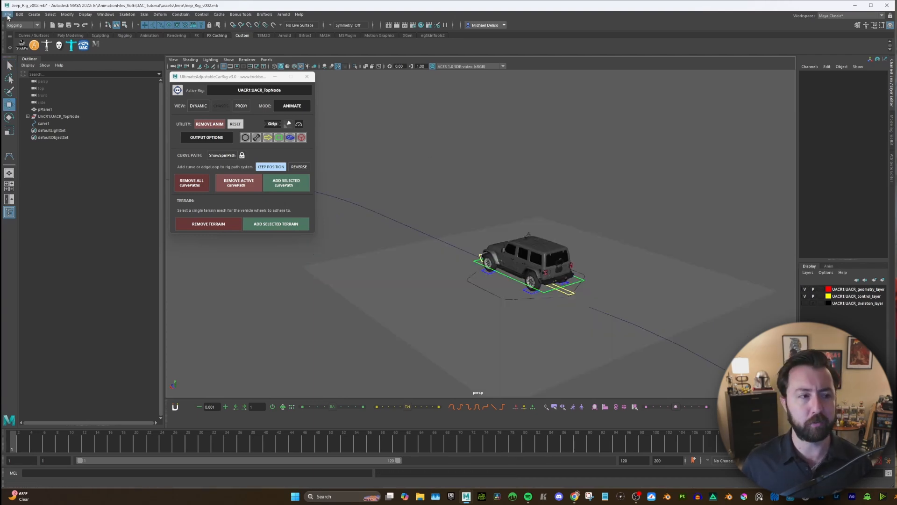
Bring the landscape into the scene, attach the rig to the X:Landscape1 mesh as terrain, and clear the selection
{"action": "left_click", "coordinate": [8, 14]}
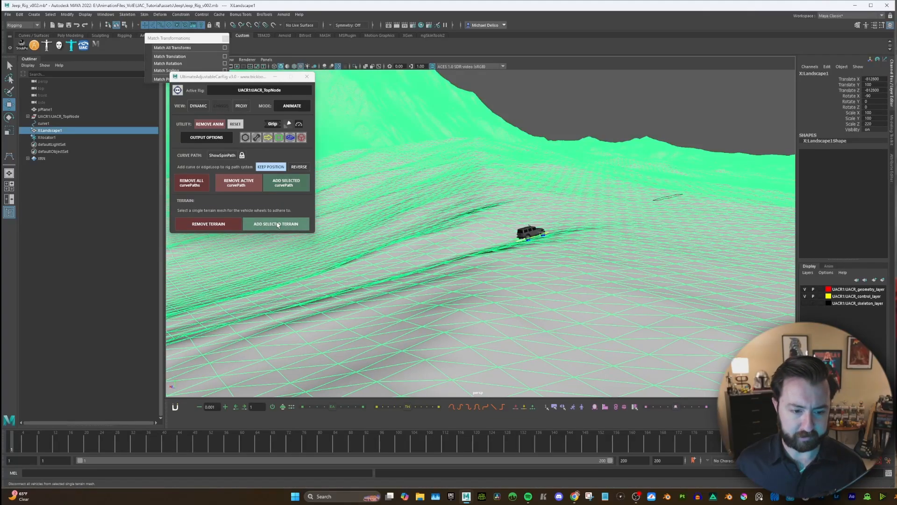
{"action": "left_click", "coordinate": [277, 225]}
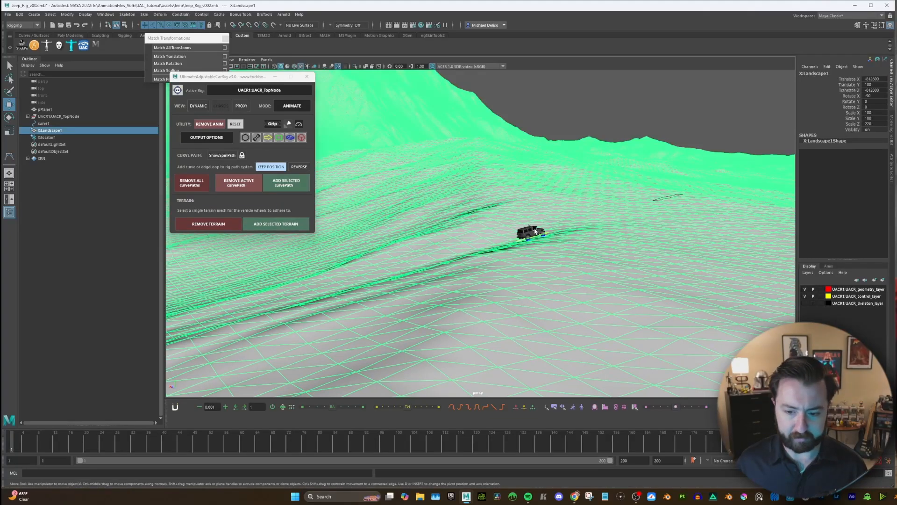
{"action": "left_click", "coordinate": [550, 246]}
{"action": "key", "text": "f"}
{"action": "scroll", "coordinate": [528, 240], "scroll_direction": "down", "scroll_amount": 5}
{"action": "left_click_drag", "start_coordinate": [547, 242], "coordinate": [517, 248], "text": "alt"}
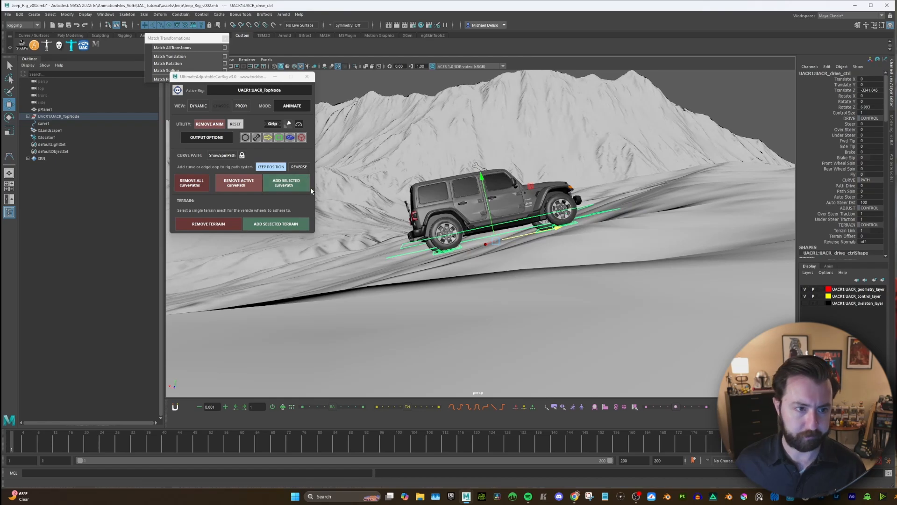
{"action": "left_click", "coordinate": [453, 343]}
{"action": "left_click", "coordinate": [263, 227]}
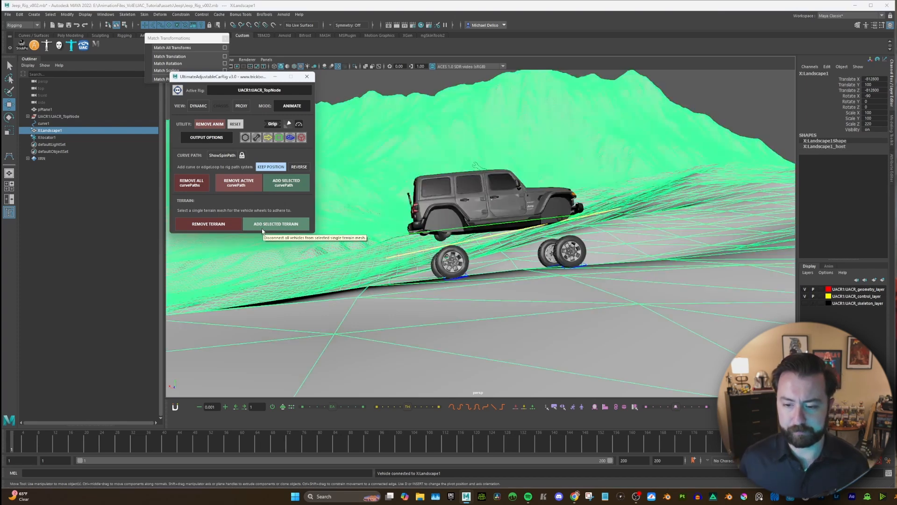
{"action": "left_click", "coordinate": [607, 223]}
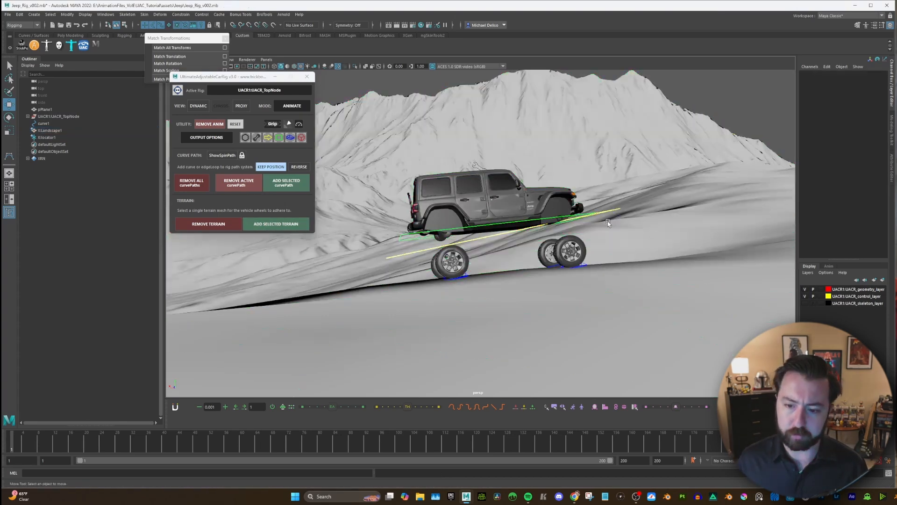
Move the rig's drive control along the landscape to test terrain adherence and undo the last move
{"action": "left_click", "coordinate": [608, 213]}
{"action": "right_click_drag", "start_coordinate": [607, 213], "coordinate": [566, 219], "text": "alt"}
{"action": "left_click_drag", "start_coordinate": [552, 213], "coordinate": [517, 242], "text": "alt"}
{"action": "middle_click_drag", "start_coordinate": [507, 242], "coordinate": [559, 221], "text": "alt"}
{"action": "key", "text": "w"}
{"action": "left_click_drag", "start_coordinate": [540, 220], "coordinate": [535, 218]}
{"action": "left_click_drag", "start_coordinate": [593, 203], "coordinate": [368, 273]}
{"action": "middle_click_drag", "start_coordinate": [355, 274], "coordinate": [535, 232], "text": "alt"}
{"action": "left_click_drag", "start_coordinate": [534, 233], "coordinate": [321, 255], "text": "alt"}
{"action": "middle_click_drag", "start_coordinate": [374, 257], "coordinate": [522, 240], "text": "alt"}
{"action": "left_click_drag", "start_coordinate": [502, 239], "coordinate": [646, 225]}
{"action": "key", "text": "ctrl+z"}
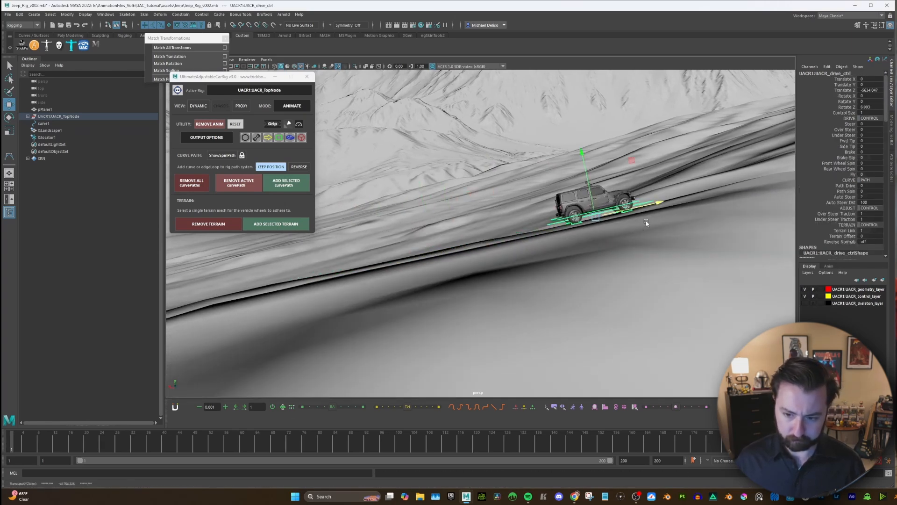
Drive the jeep back across the landscape to about -1638 in Translate Z and frame it
{"action": "middle_click_drag", "start_coordinate": [647, 224], "coordinate": [405, 263], "text": "alt"}
{"action": "left_click_drag", "start_coordinate": [403, 260], "coordinate": [445, 249]}
{"action": "key", "text": "ctrl+z"}
{"action": "left_click_drag", "start_coordinate": [376, 258], "coordinate": [638, 226]}
{"action": "middle_click_drag", "start_coordinate": [638, 226], "coordinate": [481, 245], "text": "alt"}
{"action": "left_click_drag", "start_coordinate": [481, 245], "coordinate": [720, 215], "text": "alt"}
{"action": "middle_click_drag", "start_coordinate": [720, 215], "coordinate": [549, 239], "text": "alt"}
{"action": "mouse_move", "coordinate": [558, 221]}
{"action": "left_mouse_down", "text": "alt"}
{"action": "mouse_move", "coordinate": [583, 195]}
{"action": "mouse_move", "coordinate": [574, 182]}
{"action": "mouse_move", "coordinate": [578, 214]}
{"action": "mouse_move", "coordinate": [568, 211]}
{"action": "left_mouse_up", "text": "alt"}
{"action": "key", "text": "f"}
{"action": "scroll", "coordinate": [514, 212], "scroll_direction": "down", "scroll_amount": 3}
{"action": "mouse_move", "coordinate": [495, 212]}
{"action": "left_mouse_down", "text": "alt"}
{"action": "mouse_move", "coordinate": [507, 222]}
{"action": "mouse_move", "coordinate": [531, 214]}
{"action": "mouse_move", "coordinate": [565, 222]}
{"action": "mouse_move", "coordinate": [478, 230]}
{"action": "mouse_move", "coordinate": [454, 218]}
{"action": "left_mouse_up", "text": "alt"}
{"action": "scroll", "coordinate": [567, 221], "scroll_direction": "down", "scroll_amount": 9}
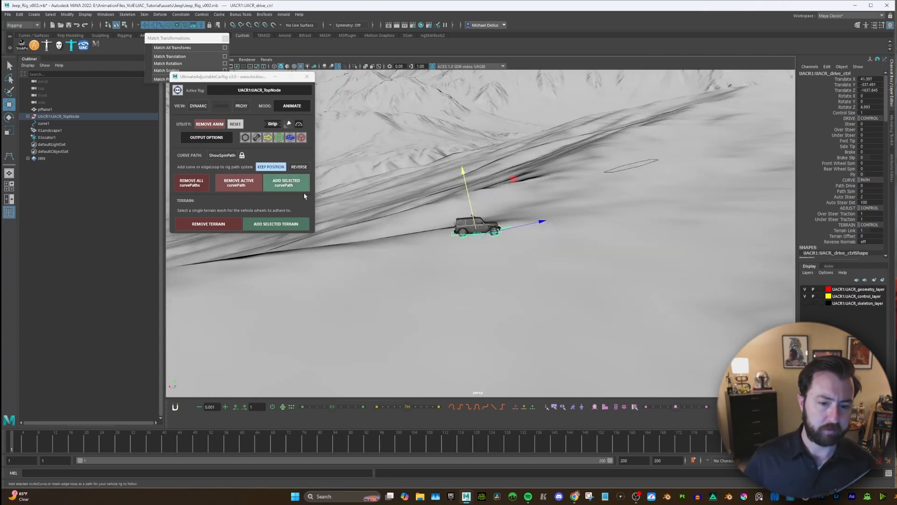
Remove the X:Landscape1 terrain from the rig, reposition the drive control with about 4° of X rotation, and clear the selection
{"action": "left_click", "coordinate": [211, 224]}
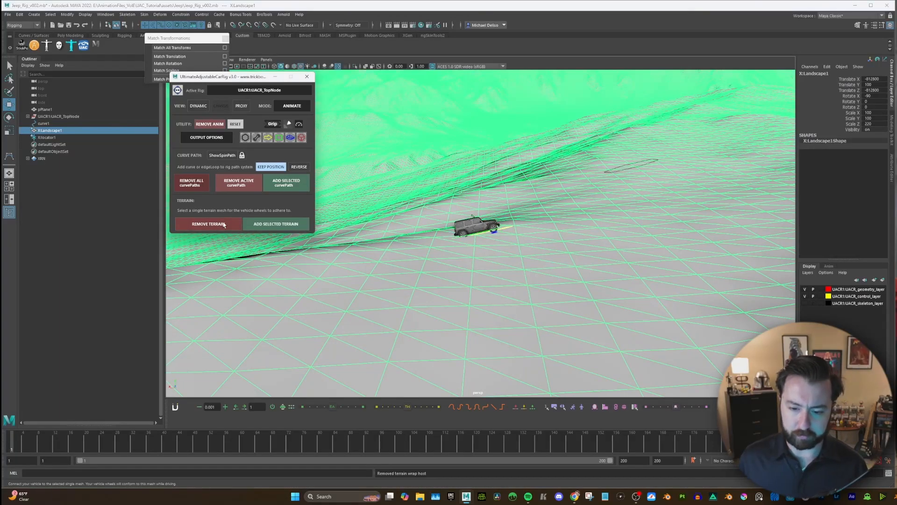
{"action": "scroll", "coordinate": [520, 226], "scroll_direction": "up", "scroll_amount": 5}
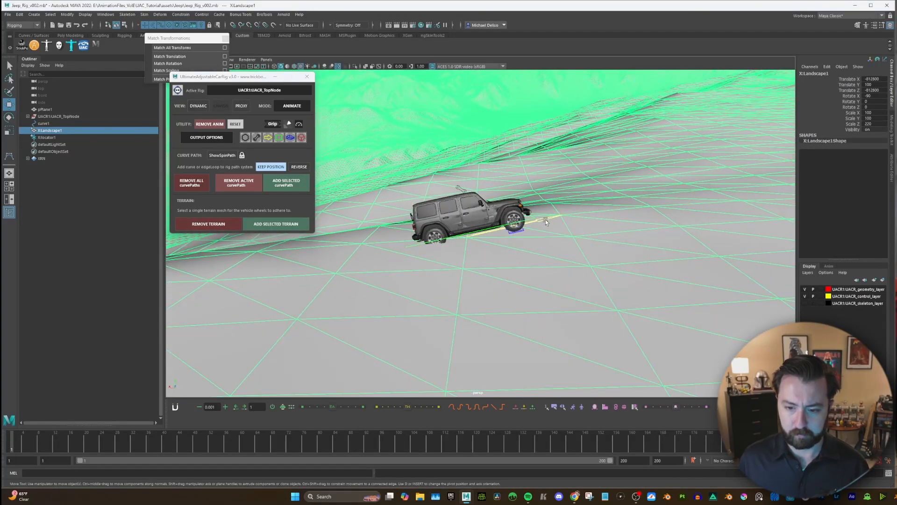
{"action": "left_click", "coordinate": [546, 220]}
{"action": "left_click_drag", "start_coordinate": [458, 178], "coordinate": [496, 160]}
{"action": "key", "text": "e"}
{"action": "scroll", "coordinate": [545, 181], "scroll_direction": "down", "scroll_amount": 3}
{"action": "left_click", "coordinate": [170, 25]}
{"action": "left_click", "coordinate": [481, 129]}
Make the X:Landscape1 mesh the live surface
{"action": "left_click_drag", "start_coordinate": [484, 128], "coordinate": [559, 198], "text": "alt"}
{"action": "scroll", "coordinate": [560, 198], "scroll_direction": "down", "scroll_amount": 8}
{"action": "middle_click_drag", "start_coordinate": [557, 199], "coordinate": [590, 180], "text": "alt"}
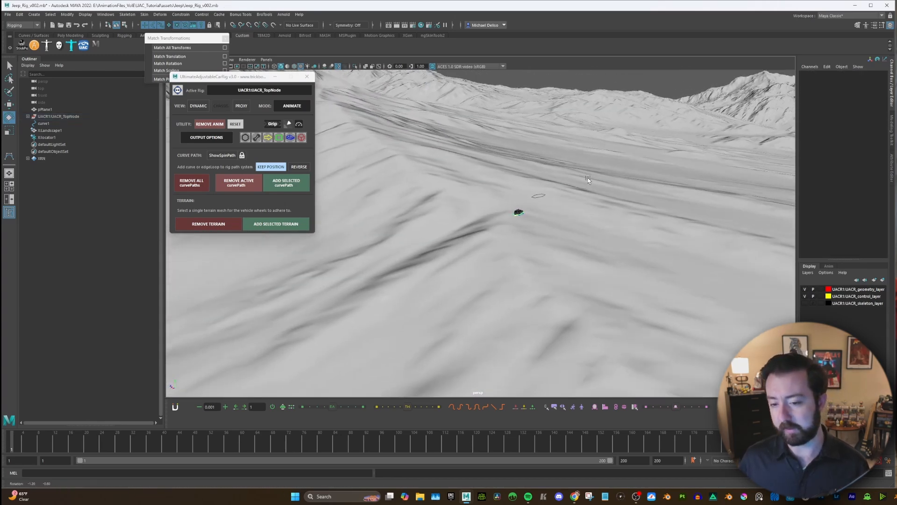
{"action": "left_click_drag", "start_coordinate": [584, 173], "coordinate": [588, 181], "text": "alt"}
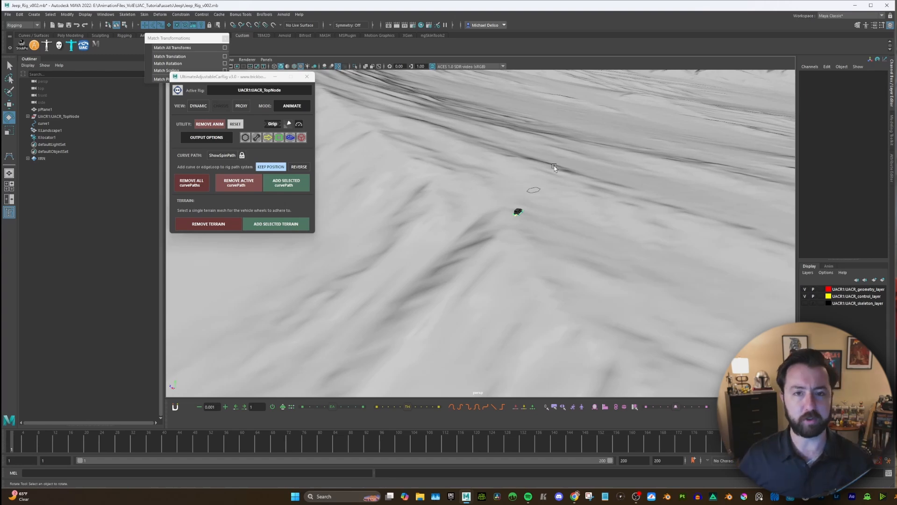
{"action": "left_click_drag", "start_coordinate": [530, 160], "coordinate": [559, 200], "text": "alt"}
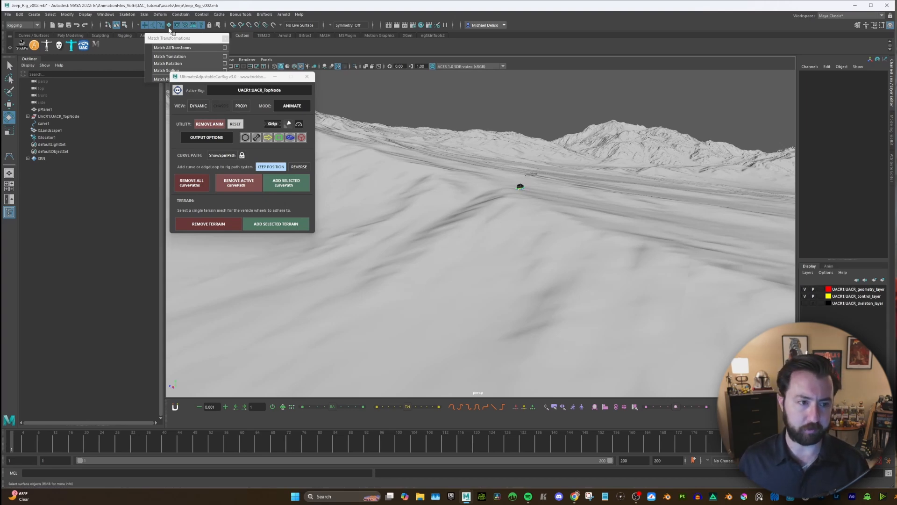
{"action": "left_click", "coordinate": [508, 228]}
{"action": "left_click_drag", "start_coordinate": [508, 228], "coordinate": [363, 125], "text": "alt"}
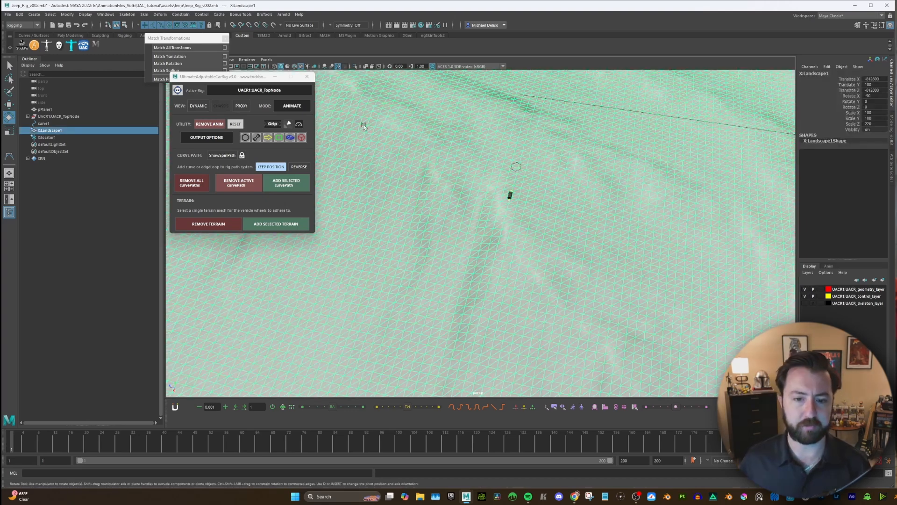
{"action": "left_click", "coordinate": [273, 25]}
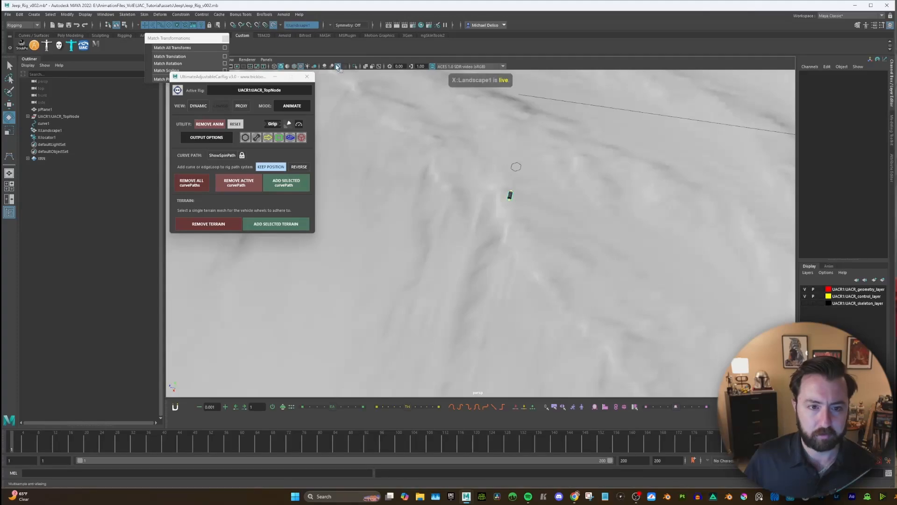
{"action": "left_click_drag", "start_coordinate": [507, 175], "coordinate": [434, 196], "text": "alt"}
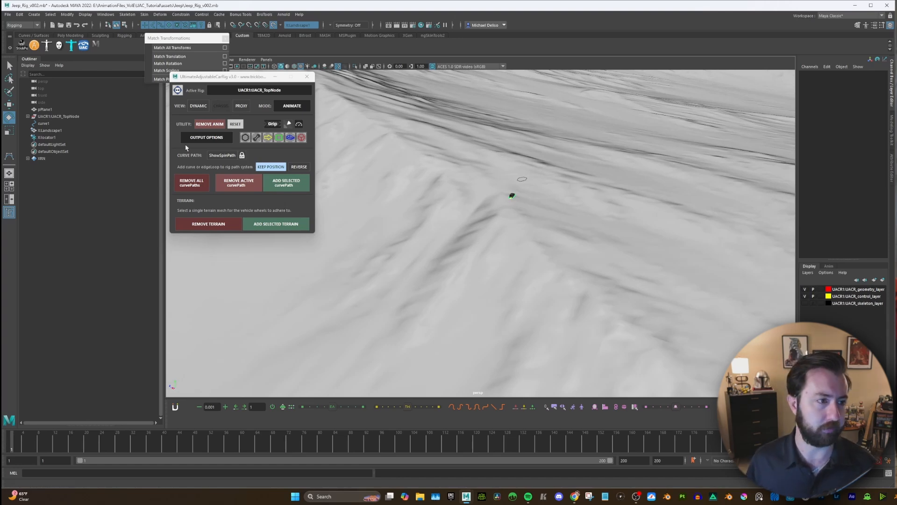
Start a curve on the live landscape, placing its first points from the lower slope up towards the jeep
{"action": "left_click", "coordinate": [34, 14]}
{"action": "mouse_move", "coordinate": [70, 67]}
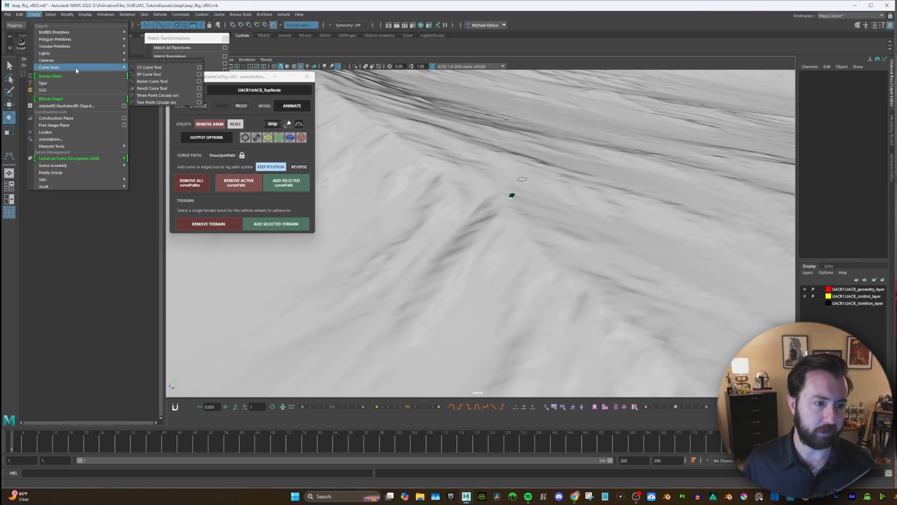
{"action": "left_click", "coordinate": [157, 70]}
{"action": "mouse_move", "coordinate": [476, 253]}
{"action": "left_mouse_down", "text": "alt"}
{"action": "mouse_move", "coordinate": [471, 258]}
{"action": "mouse_move", "coordinate": [479, 256]}
{"action": "mouse_move", "coordinate": [475, 239]}
{"action": "left_mouse_up", "text": "alt"}
{"action": "left_click", "coordinate": [463, 323]}
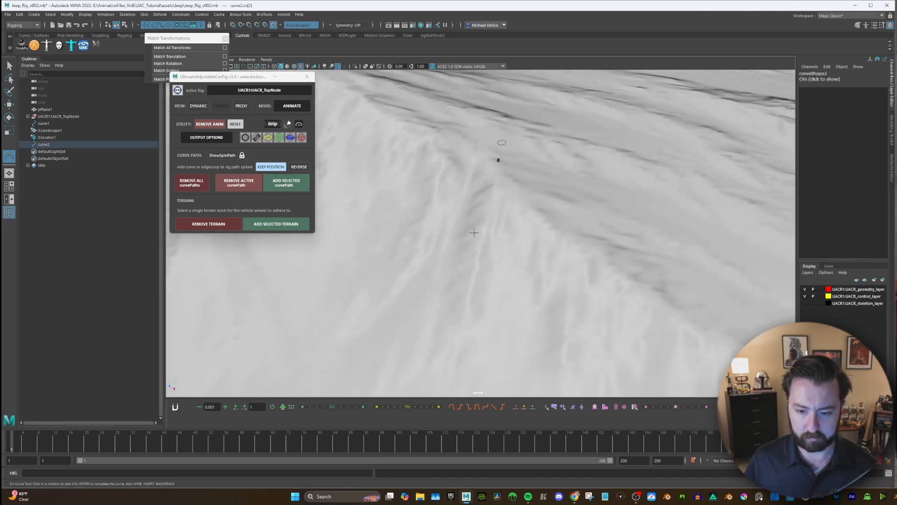
{"action": "left_click", "coordinate": [504, 173]}
{"action": "left_click_drag", "start_coordinate": [504, 172], "coordinate": [489, 236], "text": "alt"}
{"action": "left_click", "coordinate": [366, 68]}
{"action": "left_click_drag", "start_coordinate": [435, 176], "coordinate": [505, 196], "text": "alt"}
{"action": "middle_click_drag", "start_coordinate": [506, 195], "coordinate": [496, 130], "text": "alt"}
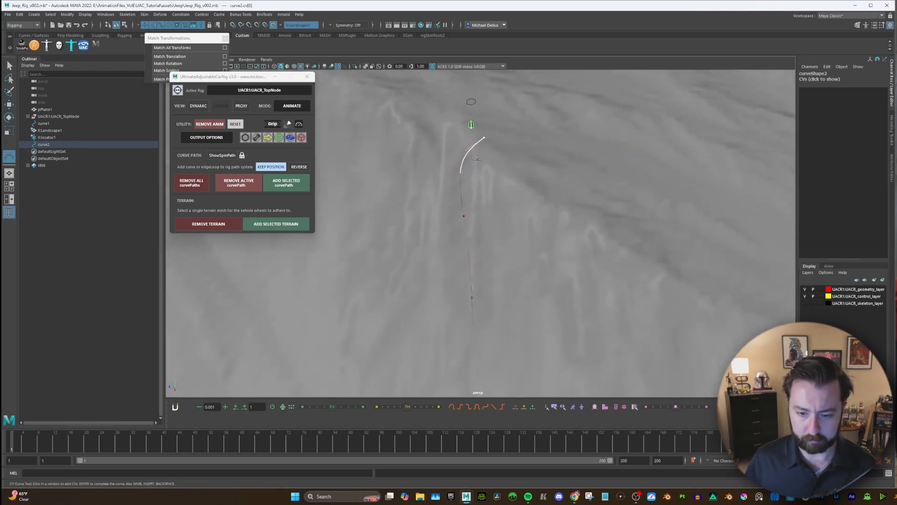
Extend the curve past the jeep and beyond the ridge with further points, and finish it
{"action": "left_click_drag", "start_coordinate": [496, 129], "coordinate": [500, 138], "text": "alt"}
{"action": "middle_click_drag", "start_coordinate": [500, 137], "coordinate": [469, 180], "text": "alt"}
{"action": "left_click_drag", "start_coordinate": [469, 180], "coordinate": [474, 178], "text": "alt"}
{"action": "left_click", "coordinate": [472, 174]}
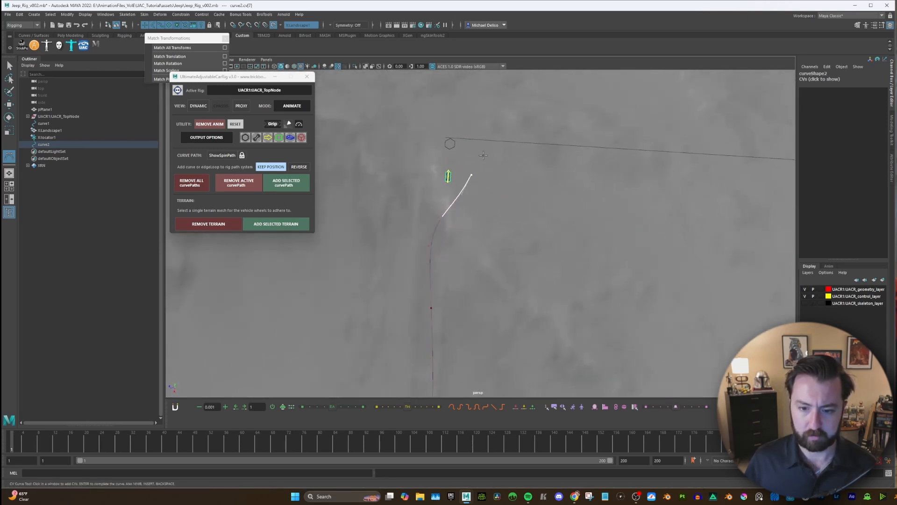
{"action": "middle_click_drag", "start_coordinate": [482, 153], "coordinate": [486, 197], "text": "alt"}
{"action": "left_click", "coordinate": [487, 182]}
{"action": "middle_click_drag", "start_coordinate": [493, 154], "coordinate": [485, 188], "text": "alt"}
{"action": "left_click", "coordinate": [485, 185]}
{"action": "left_click", "coordinate": [491, 163]}
{"action": "left_click", "coordinate": [495, 137]}
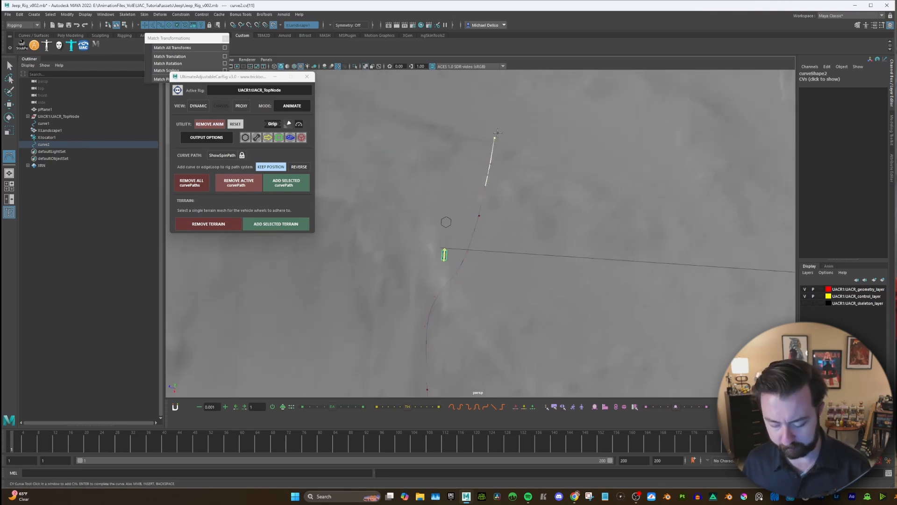
{"action": "key", "text": "e"}
{"action": "left_click_drag", "start_coordinate": [450, 197], "coordinate": [616, 244], "text": "alt"}
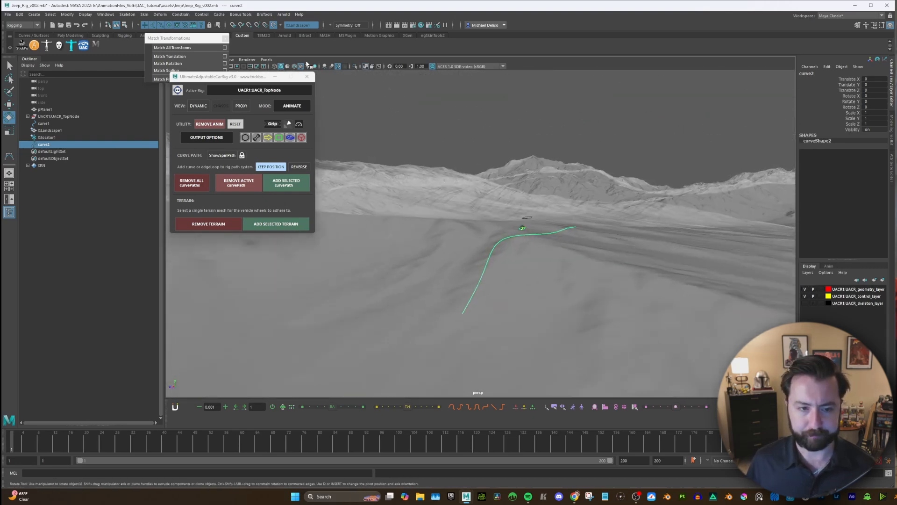
Turn off the live surface and add curve2 to the rig as a curve path
{"action": "left_click", "coordinate": [273, 25]}
{"action": "right_click_drag", "start_coordinate": [466, 160], "coordinate": [504, 185], "text": "alt"}
{"action": "left_click", "coordinate": [367, 67]}
{"action": "mouse_move", "coordinate": [462, 140]}
{"action": "left_mouse_down", "text": "alt"}
{"action": "mouse_move", "coordinate": [489, 192]}
{"action": "mouse_move", "coordinate": [536, 218]}
{"action": "left_mouse_up", "text": "alt"}
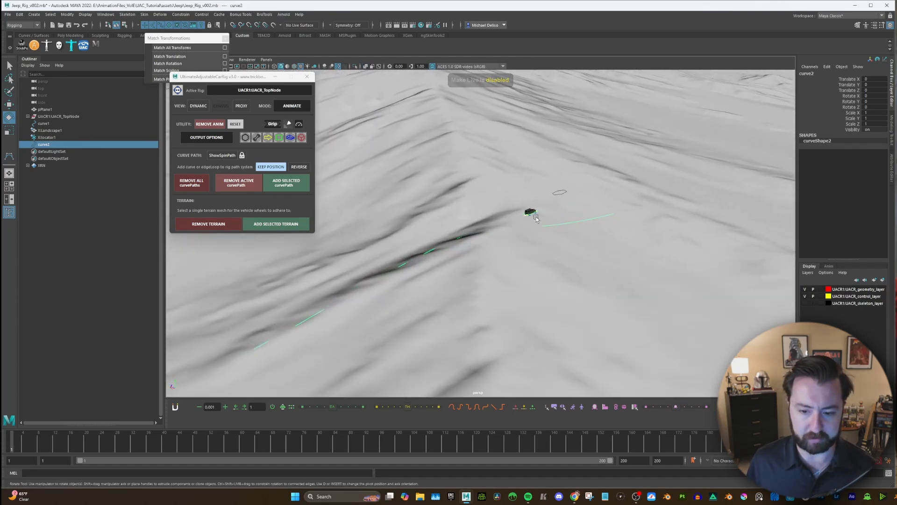
{"action": "left_click", "coordinate": [56, 145]}
{"action": "left_click", "coordinate": [275, 192]}
{"action": "key", "text": "f"}
Set all translate and rotate channels of the rig's drive control to 0 and frame the jeep on the path
{"action": "left_click_drag", "start_coordinate": [504, 212], "coordinate": [444, 240], "text": "alt"}
{"action": "key", "text": "w"}
{"action": "left_click", "coordinate": [445, 225]}
{"action": "scroll", "coordinate": [450, 233], "scroll_direction": "up", "scroll_amount": 5}
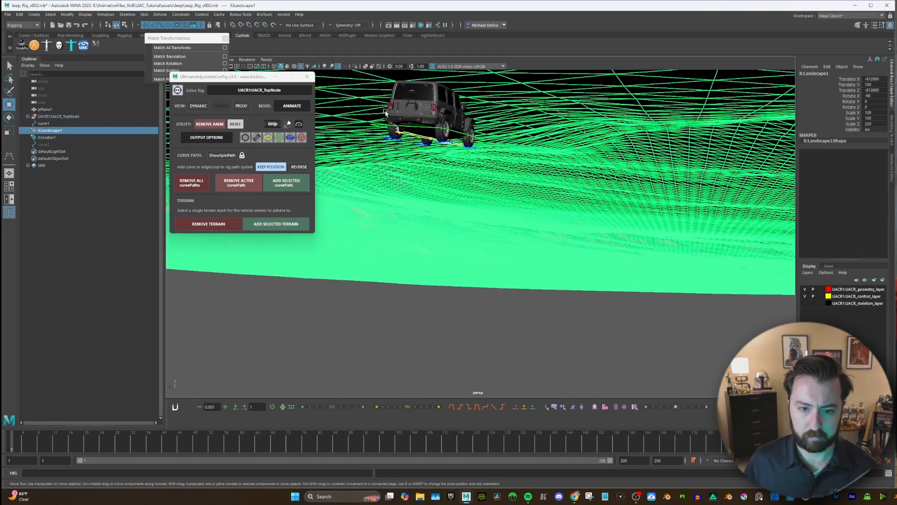
{"action": "left_click", "coordinate": [382, 127]}
{"action": "left_click", "coordinate": [419, 138]}
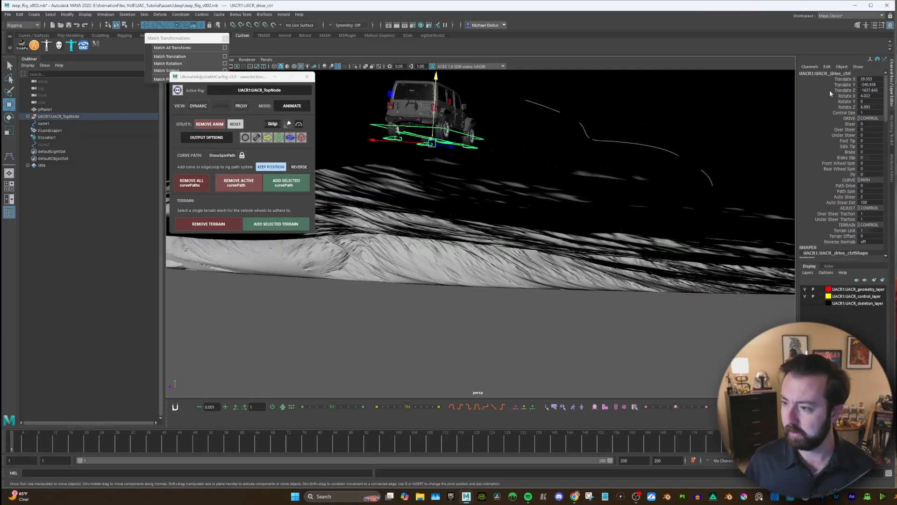
{"action": "left_click_drag", "start_coordinate": [869, 79], "coordinate": [872, 107]}
{"action": "type", "text": "0"}
{"action": "key", "text": "Return"}
{"action": "key", "text": "f"}
{"action": "left_click_drag", "start_coordinate": [516, 189], "coordinate": [514, 231], "text": "alt"}
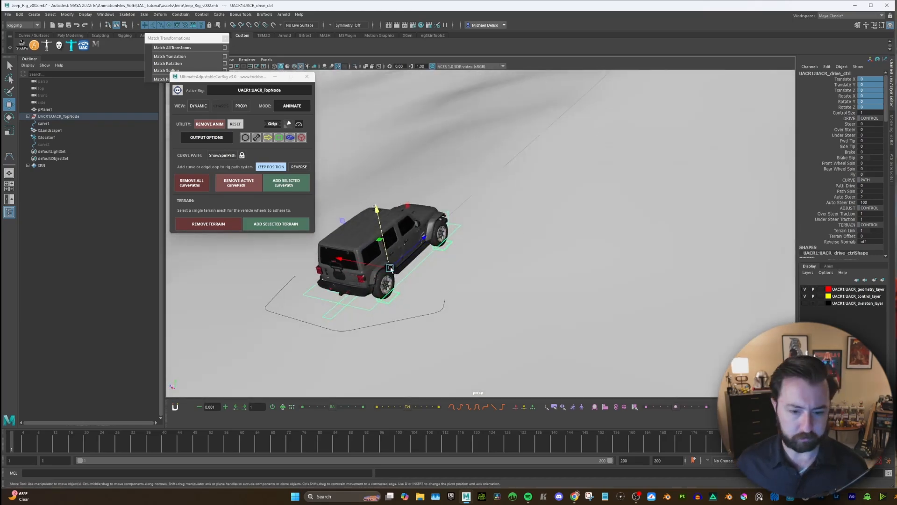
Key Path Drive at 0 on frame 1 and at about 96 on frame 200
{"action": "left_click", "coordinate": [851, 186]}
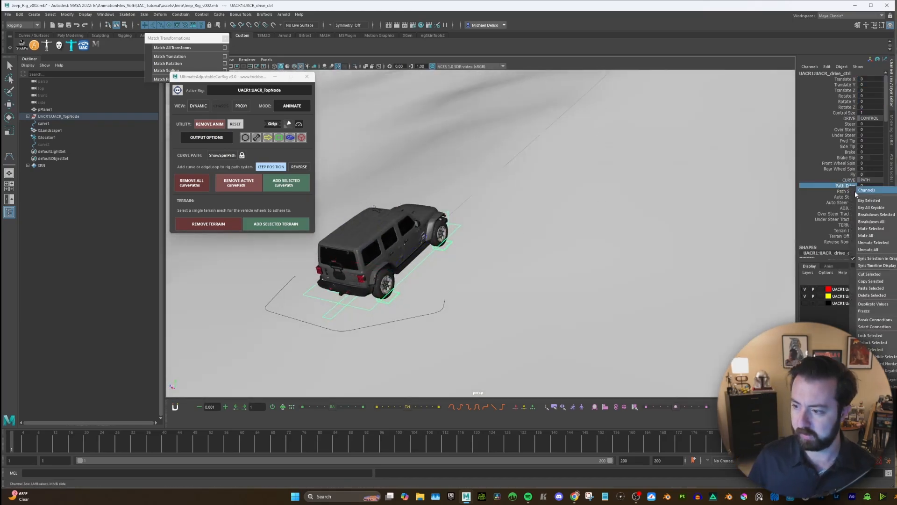
{"action": "scroll", "coordinate": [680, 211], "scroll_direction": "down", "scroll_amount": 10}
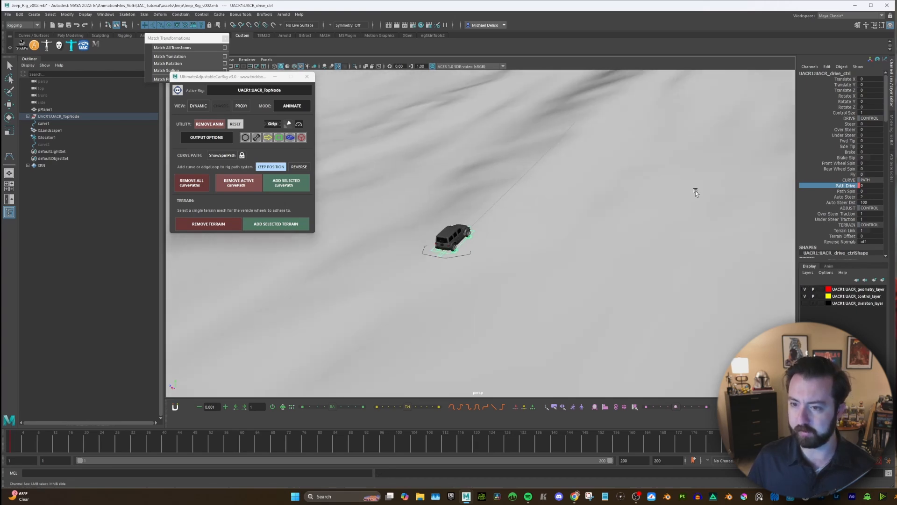
{"action": "middle_click_drag", "start_coordinate": [628, 234], "coordinate": [577, 257]}
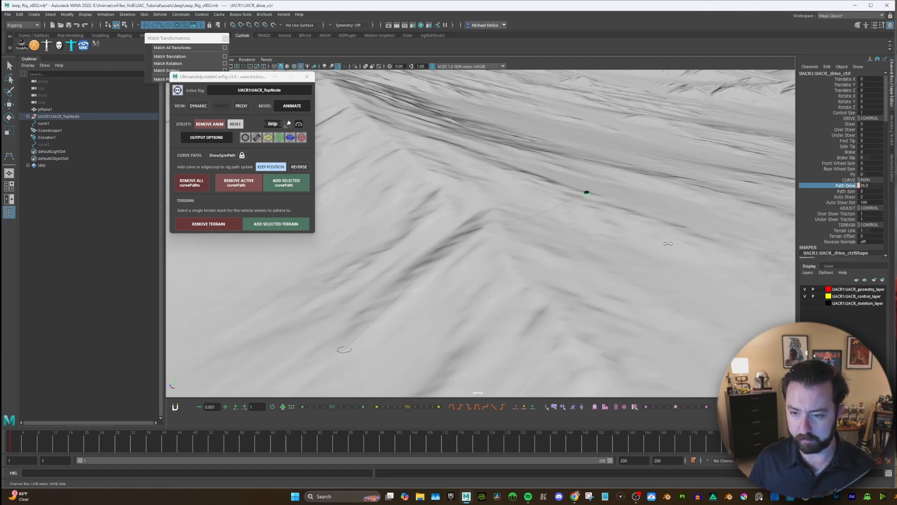
{"action": "scroll", "coordinate": [669, 243], "scroll_direction": "down", "scroll_amount": 2}
{"action": "scroll", "coordinate": [571, 232], "scroll_direction": "down", "scroll_amount": 2}
{"action": "left_click_drag", "start_coordinate": [571, 232], "coordinate": [588, 243], "text": "alt"}
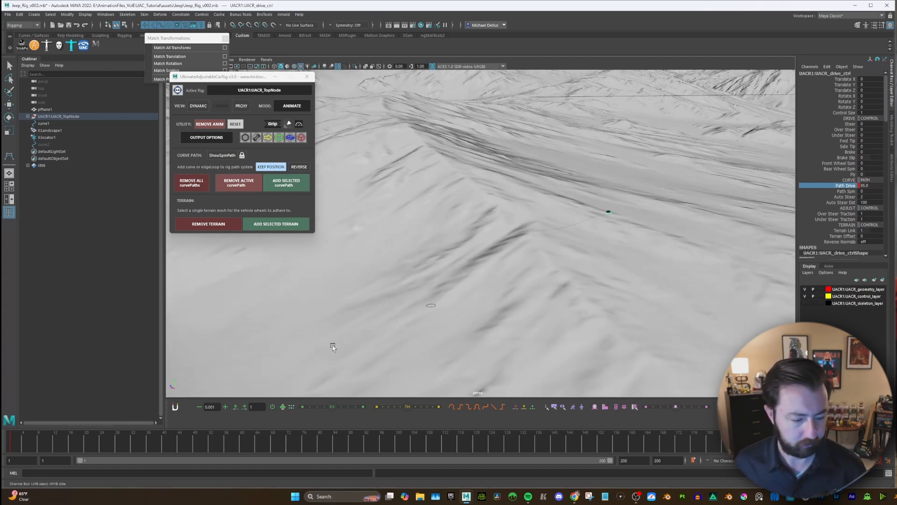
Give the Path Drive animation curve linear tangents in the Graph Editor, minimise it, and play the animation
{"action": "left_click", "coordinate": [106, 14]}
{"action": "mouse_move", "coordinate": [140, 53]}
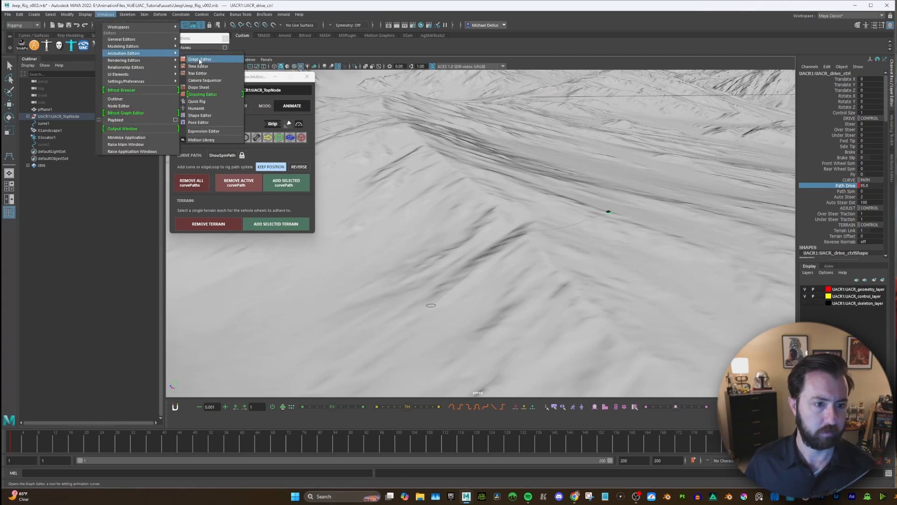
{"action": "left_click", "coordinate": [200, 60]}
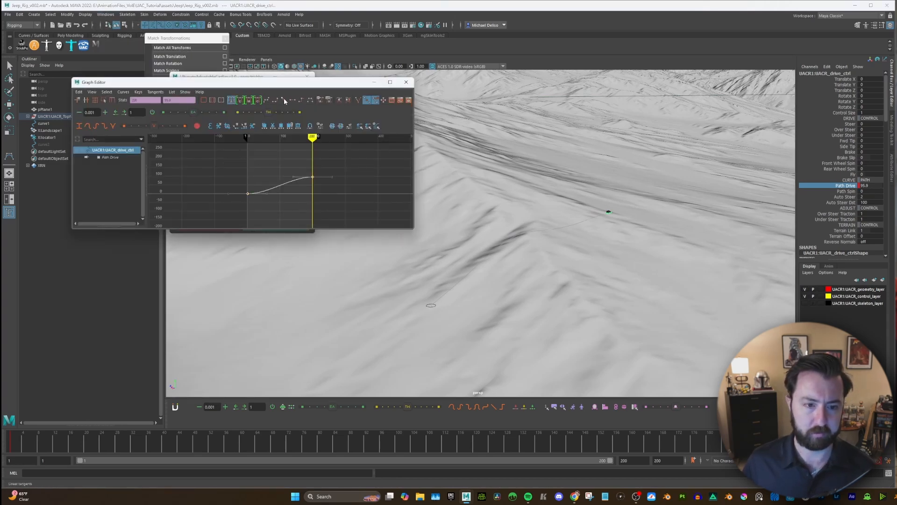
{"action": "left_click", "coordinate": [374, 82]}
{"action": "left_click_drag", "start_coordinate": [399, 235], "coordinate": [581, 280], "text": "alt"}
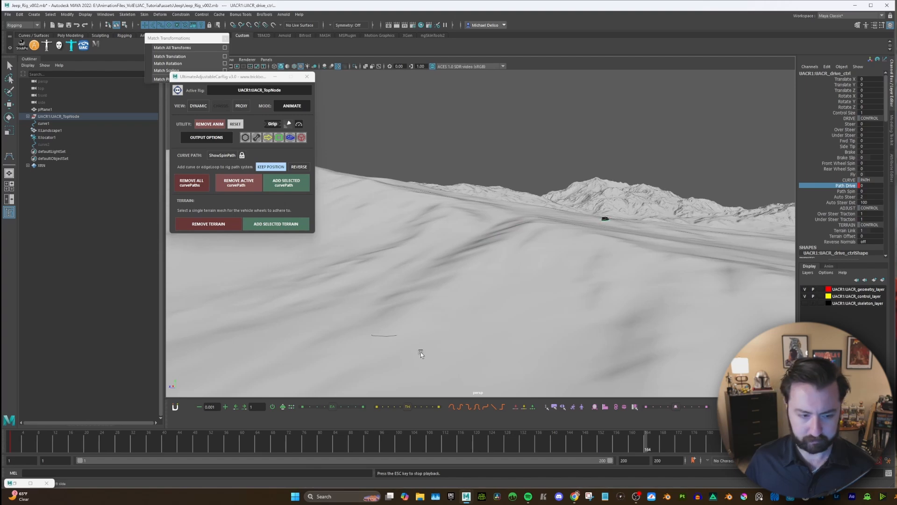
Select the rig's UACR_path_curve2 on the landscape and watch the jeep follow it during playback
{"action": "left_click", "coordinate": [46, 124]}
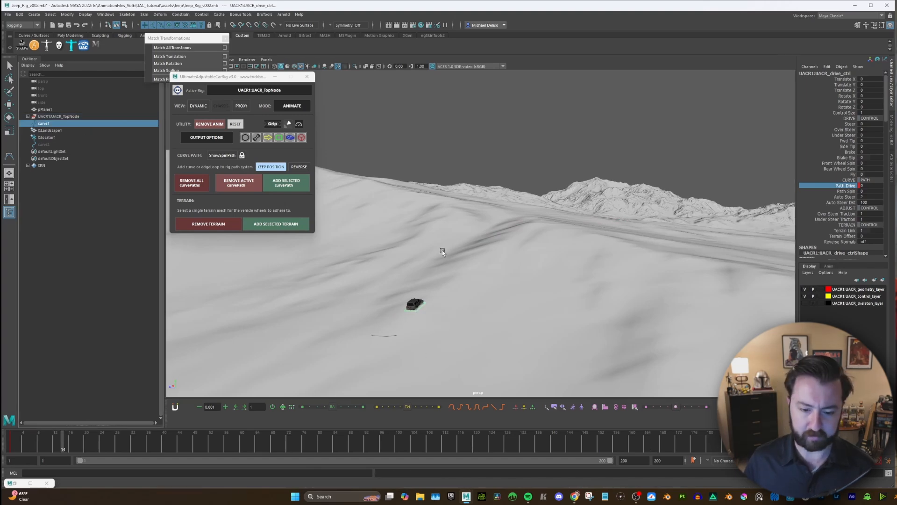
{"action": "key", "text": "w"}
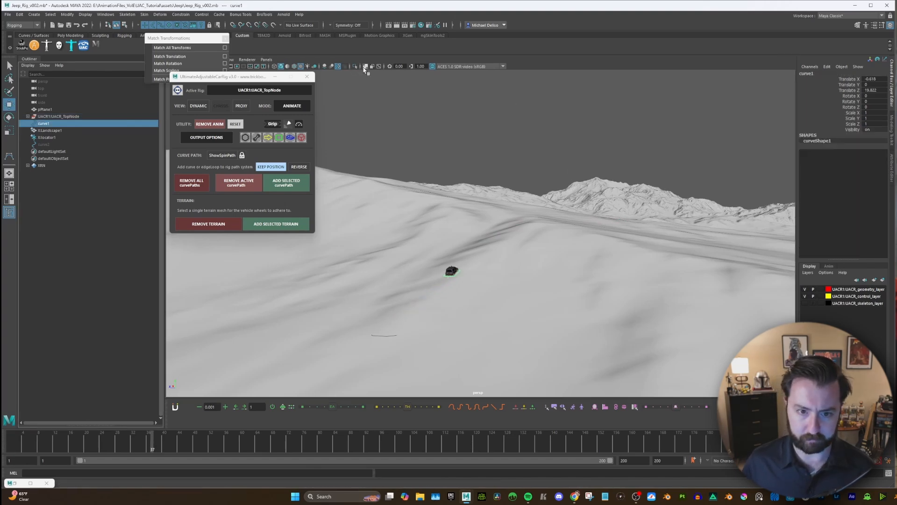
{"action": "left_click_drag", "start_coordinate": [398, 109], "coordinate": [410, 181], "text": "alt"}
{"action": "scroll", "coordinate": [411, 182], "scroll_direction": "up", "scroll_amount": 1}
{"action": "key", "text": "w"}
{"action": "left_click_drag", "start_coordinate": [340, 317], "coordinate": [322, 309]}
{"action": "middle_click_drag", "start_coordinate": [351, 294], "coordinate": [359, 283], "text": "alt"}
{"action": "left_click_drag", "start_coordinate": [350, 291], "coordinate": [350, 288]}
{"action": "left_click_drag", "start_coordinate": [362, 279], "coordinate": [440, 271], "text": "alt"}
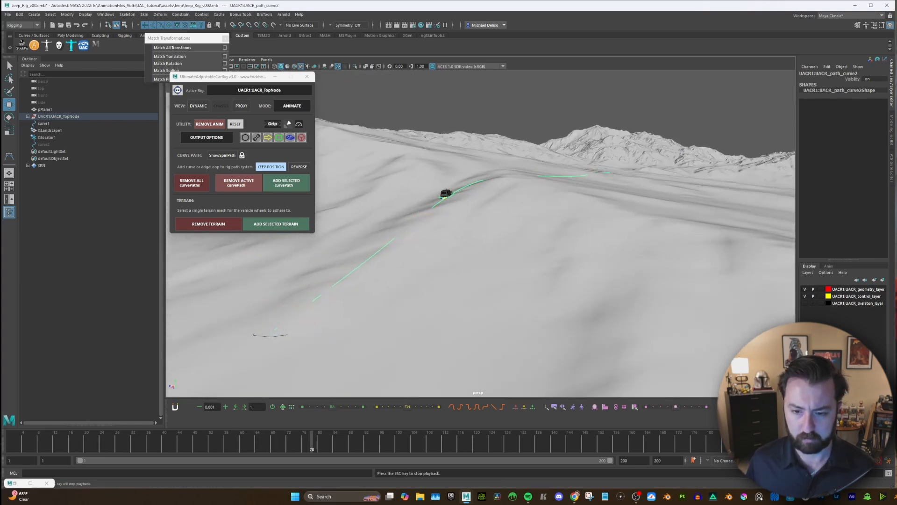
Isolate the path curve, show its control vertices, and select the one near the hill crest
{"action": "left_click_drag", "start_coordinate": [516, 188], "coordinate": [459, 240], "text": "alt"}
{"action": "right_click_drag", "start_coordinate": [458, 241], "coordinate": [569, 248], "text": "alt"}
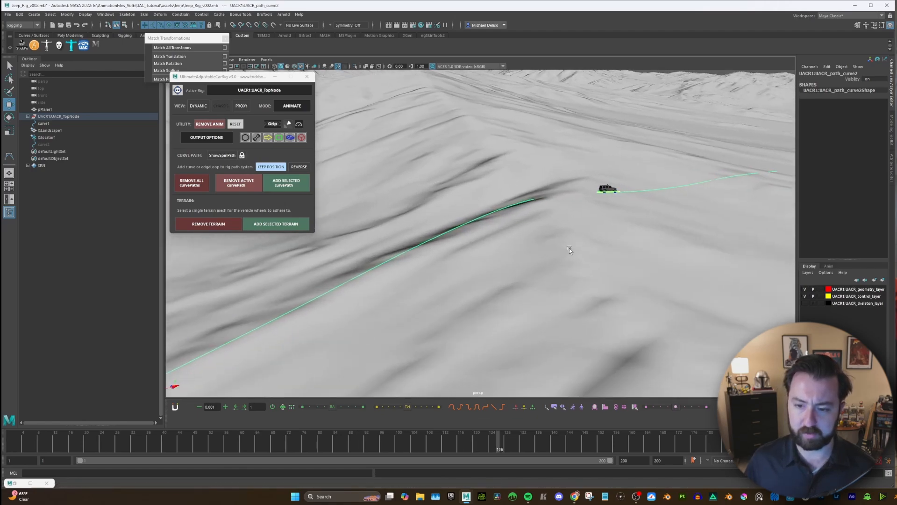
{"action": "left_click", "coordinate": [517, 202]}
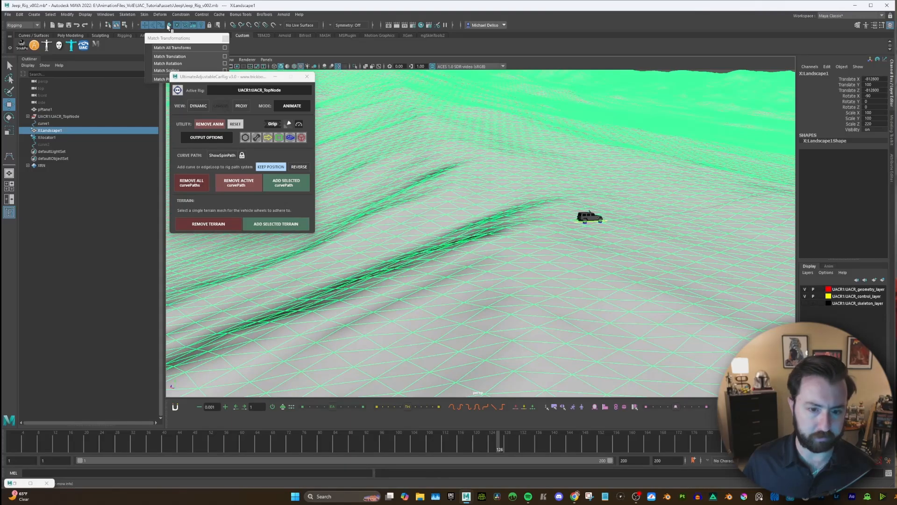
{"action": "left_click", "coordinate": [484, 237]}
{"action": "left_click", "coordinate": [468, 238]}
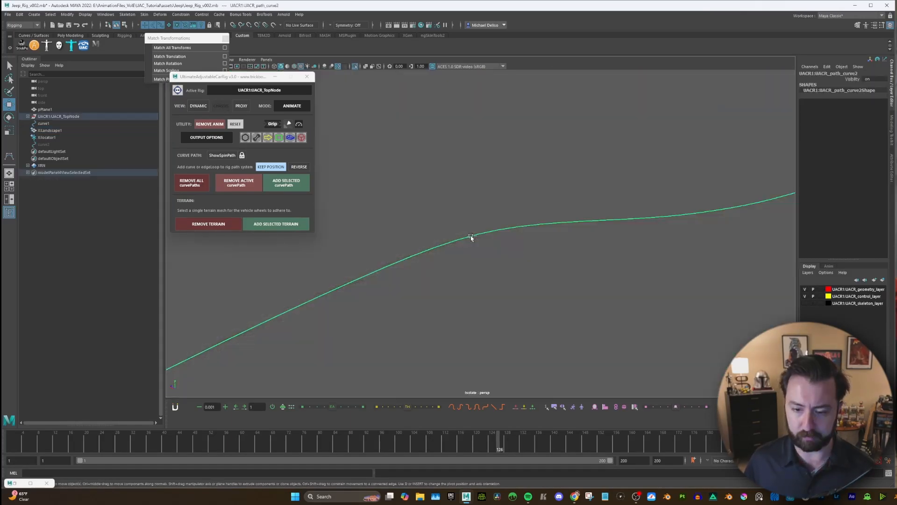
{"action": "right_click_drag", "start_coordinate": [470, 237], "coordinate": [461, 204]}
{"action": "left_click_drag", "start_coordinate": [461, 205], "coordinate": [497, 203]}
Adjust the height of the path curve's control vertices around the hill crest to follow the terrain, and deselect the curve
{"action": "left_click_drag", "start_coordinate": [528, 172], "coordinate": [527, 207], "text": "alt"}
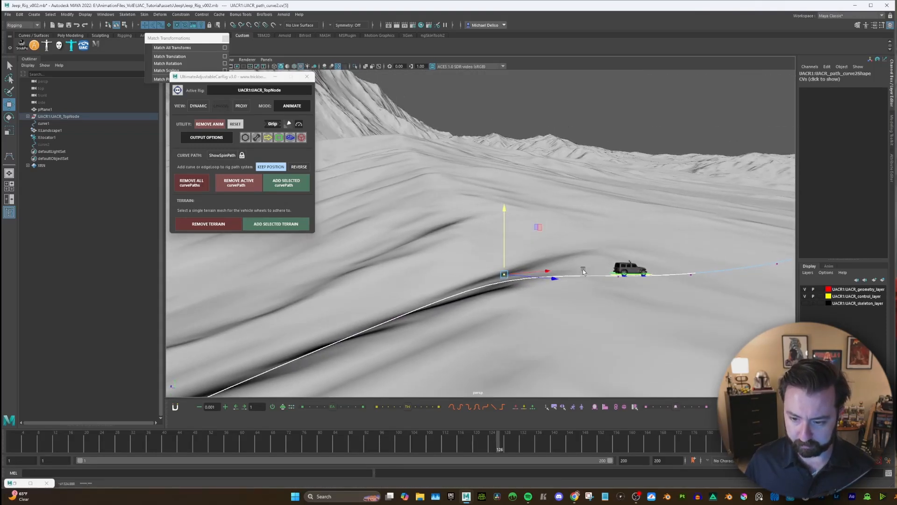
{"action": "left_click_drag", "start_coordinate": [576, 267], "coordinate": [476, 187], "text": "alt"}
{"action": "left_click_drag", "start_coordinate": [580, 236], "coordinate": [579, 236]}
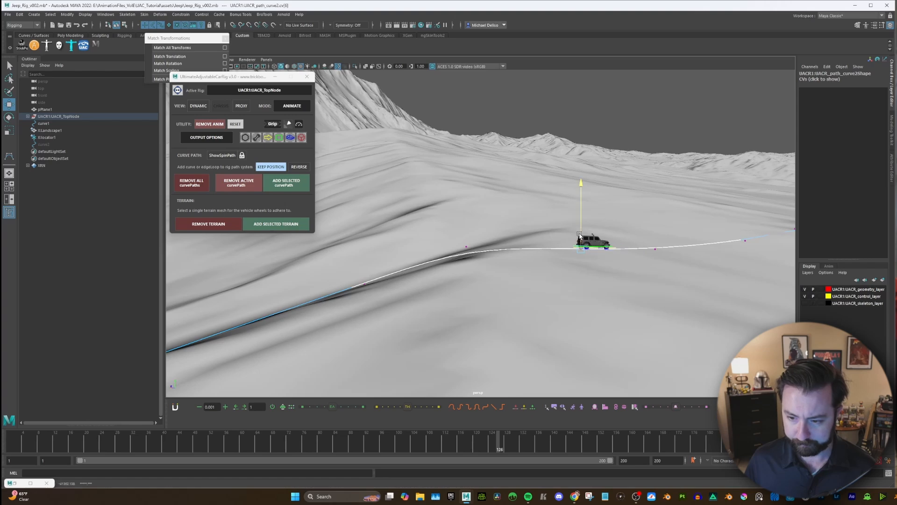
{"action": "middle_click_drag", "start_coordinate": [652, 235], "coordinate": [498, 245], "text": "alt"}
{"action": "left_click_drag", "start_coordinate": [497, 245], "coordinate": [552, 241], "text": "alt"}
{"action": "middle_click_drag", "start_coordinate": [435, 243], "coordinate": [517, 236], "text": "alt"}
{"action": "left_click_drag", "start_coordinate": [517, 236], "coordinate": [610, 227], "text": "alt"}
{"action": "middle_click_drag", "start_coordinate": [480, 254], "coordinate": [518, 243], "text": "alt"}
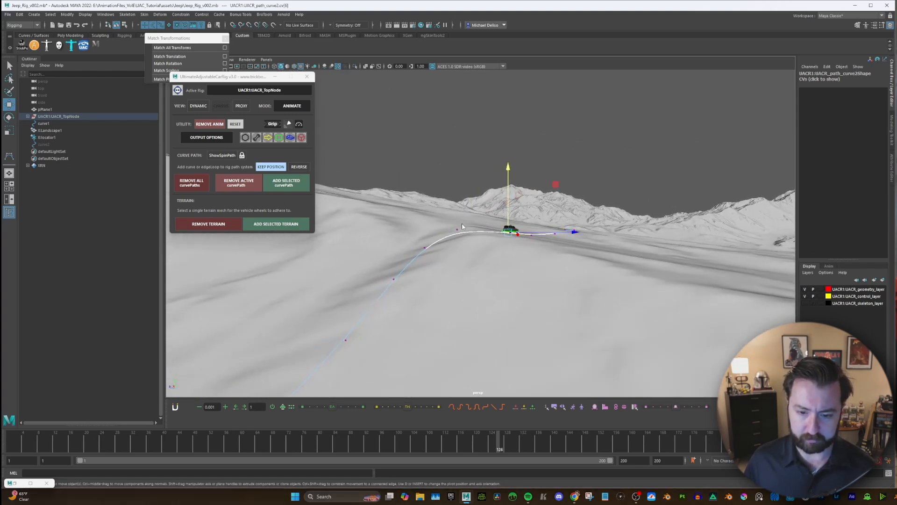
{"action": "left_click", "coordinate": [461, 167]}
Replay the animation, frame the jeep's body control near frame 113, and inspect how the wheels meet the ground
{"action": "left_click_drag", "start_coordinate": [548, 221], "coordinate": [498, 231], "text": "alt"}
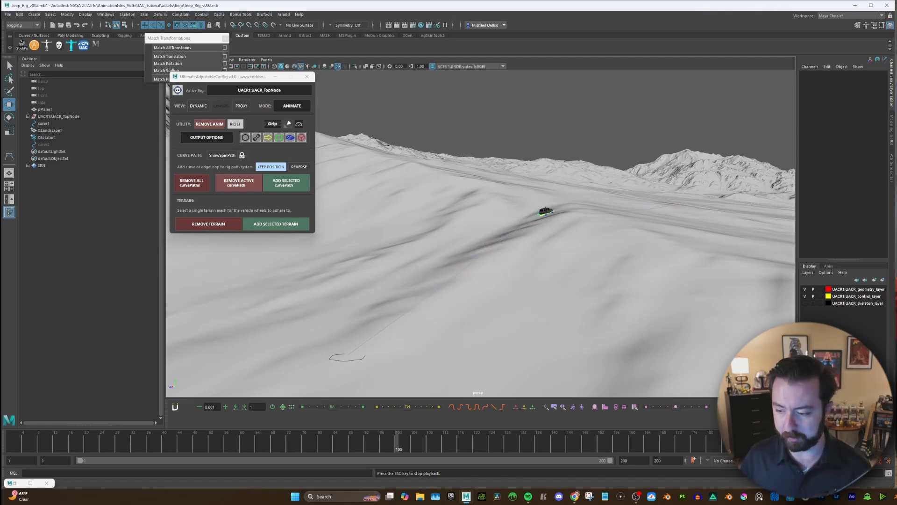
{"action": "left_click", "coordinate": [573, 208]}
{"action": "key", "text": "f"}
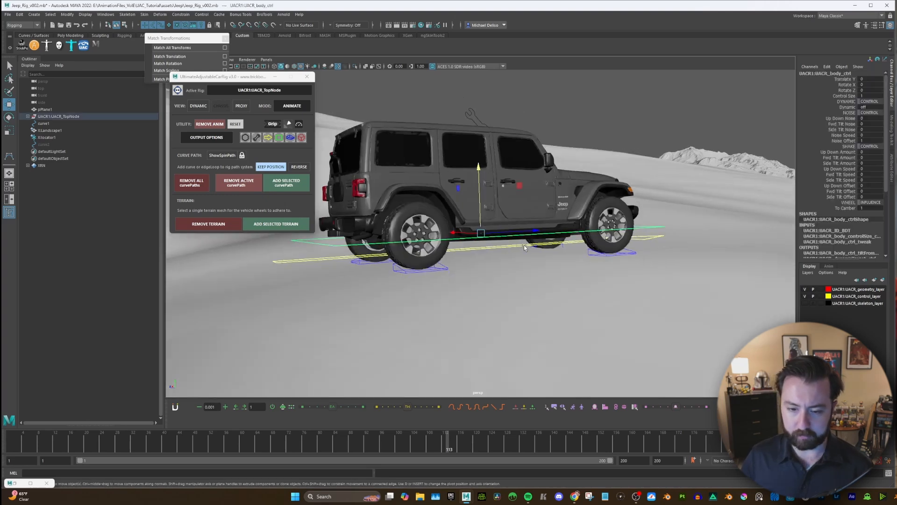
{"action": "scroll", "coordinate": [541, 243], "scroll_direction": "down", "scroll_amount": 5}
{"action": "left_click_drag", "start_coordinate": [541, 244], "coordinate": [619, 274], "text": "alt"}
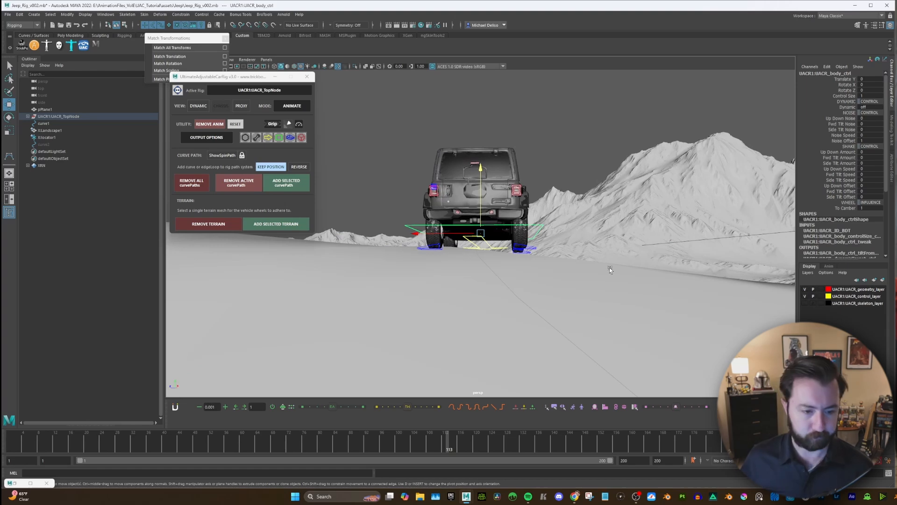
{"action": "left_click_drag", "start_coordinate": [434, 281], "coordinate": [519, 262], "text": "alt"}
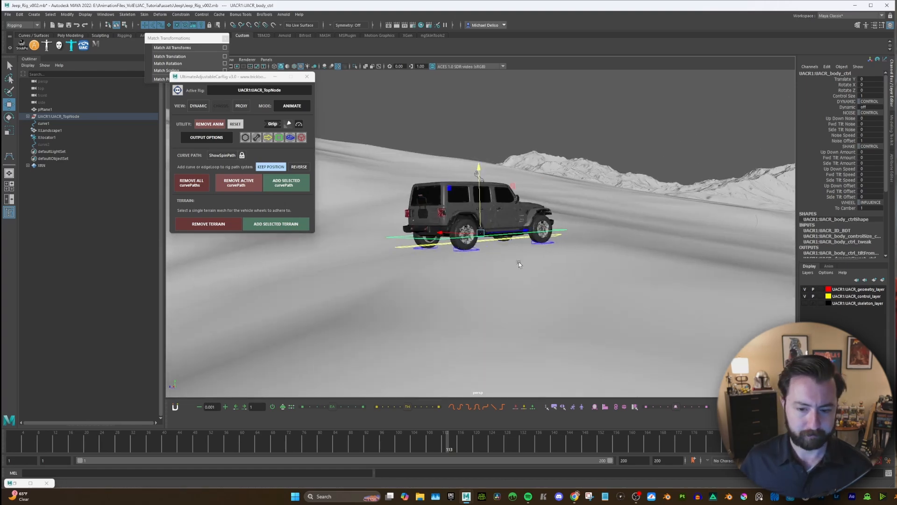
Add the X:Landscape1 mesh as the car rig's terrain and deselect it
{"action": "left_click", "coordinate": [500, 273]}
{"action": "left_click", "coordinate": [369, 192]}
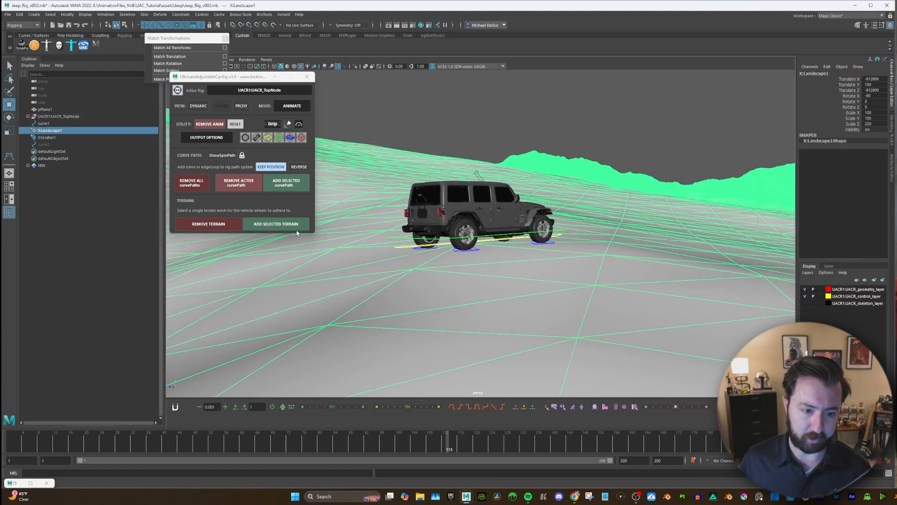
{"action": "left_click", "coordinate": [283, 227]}
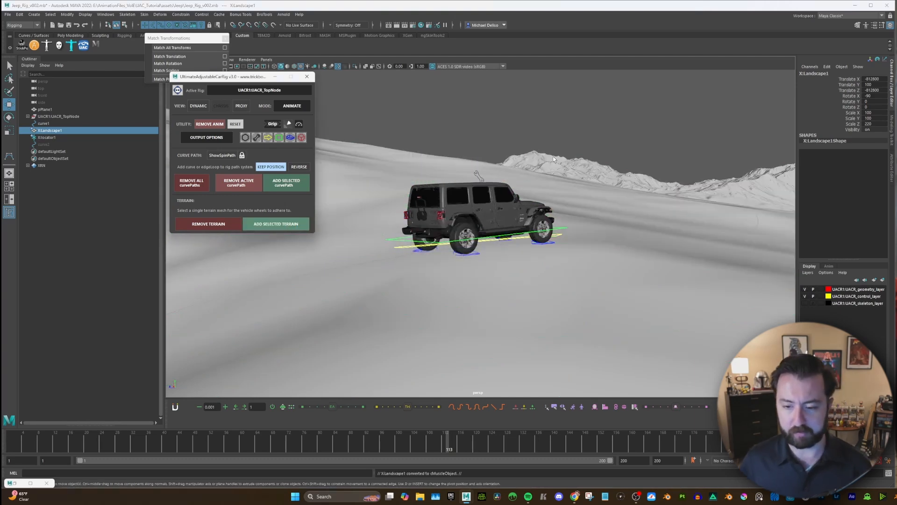
{"action": "scroll", "coordinate": [539, 189], "scroll_direction": "down", "scroll_amount": 3}
{"action": "left_click_drag", "start_coordinate": [538, 189], "coordinate": [561, 123], "text": "alt"}
{"action": "left_click", "coordinate": [515, 104]}
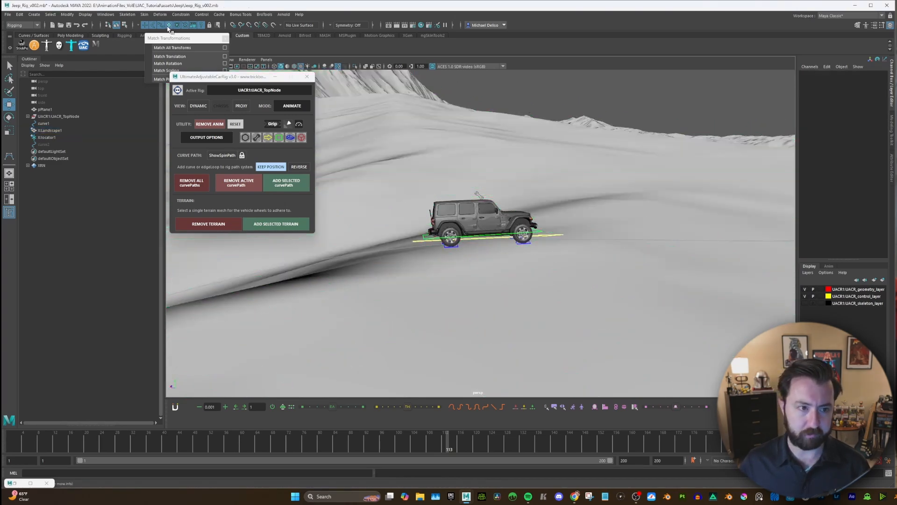
Play the animation from several viewpoints to check how the jeep's wheels adhere to the landscape
{"action": "left_click_drag", "start_coordinate": [492, 108], "coordinate": [528, 205], "text": "alt"}
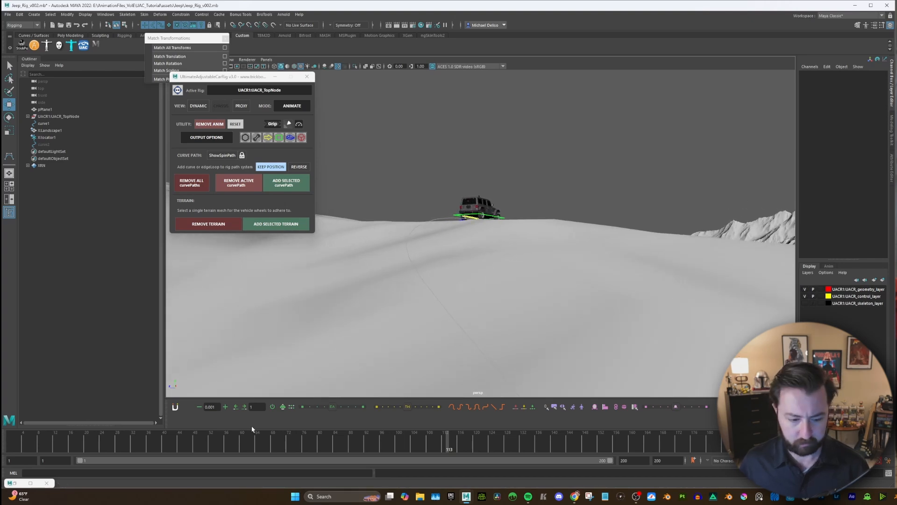
{"action": "scroll", "coordinate": [478, 284], "scroll_direction": "down", "scroll_amount": 5}
{"action": "left_click_drag", "start_coordinate": [478, 284], "coordinate": [501, 312], "text": "alt"}
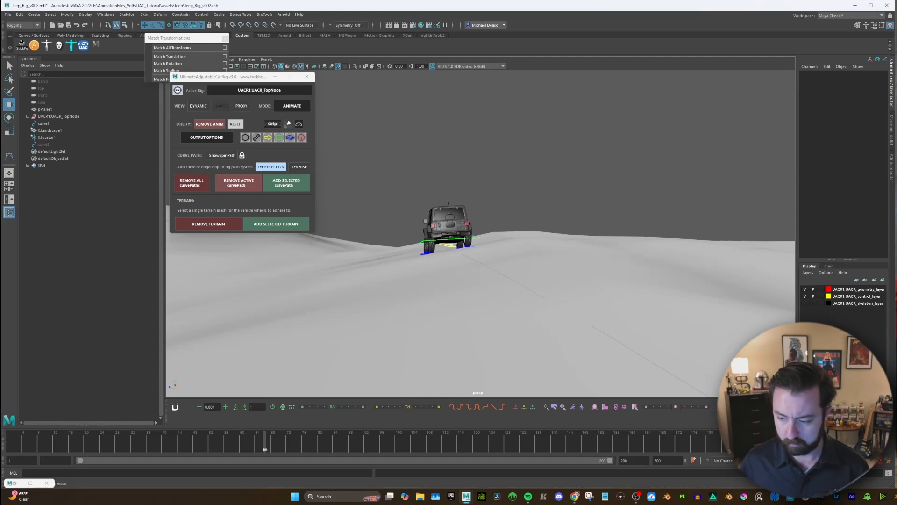
{"action": "key", "text": "alt+v"}
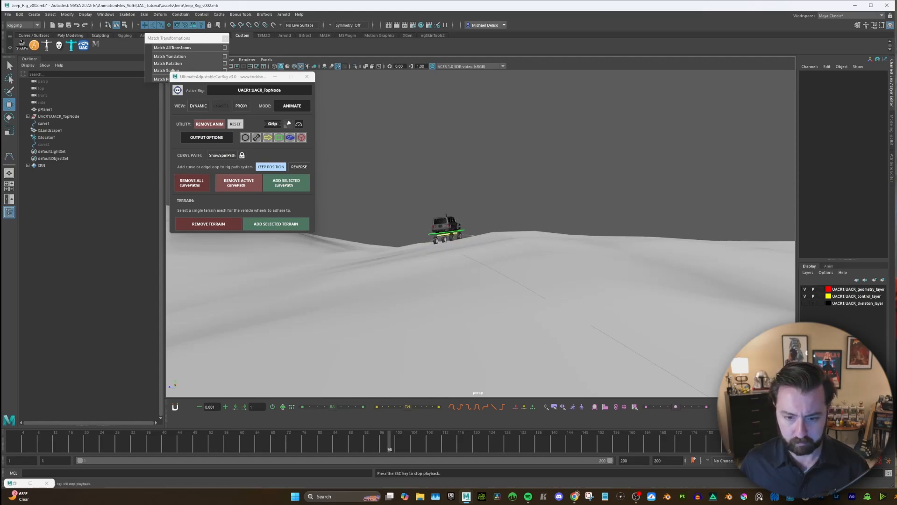
{"action": "left_click_drag", "start_coordinate": [572, 291], "coordinate": [554, 273], "text": "alt"}
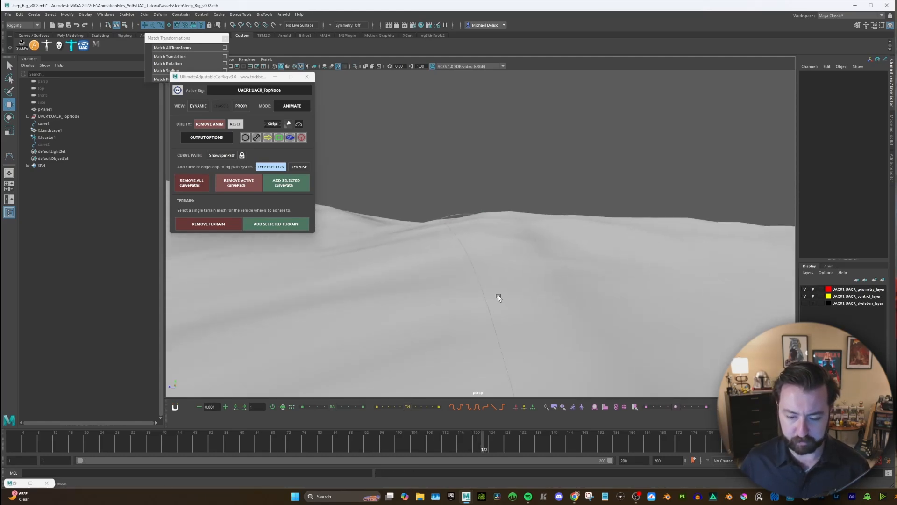
{"action": "left_click", "coordinate": [72, 436]}
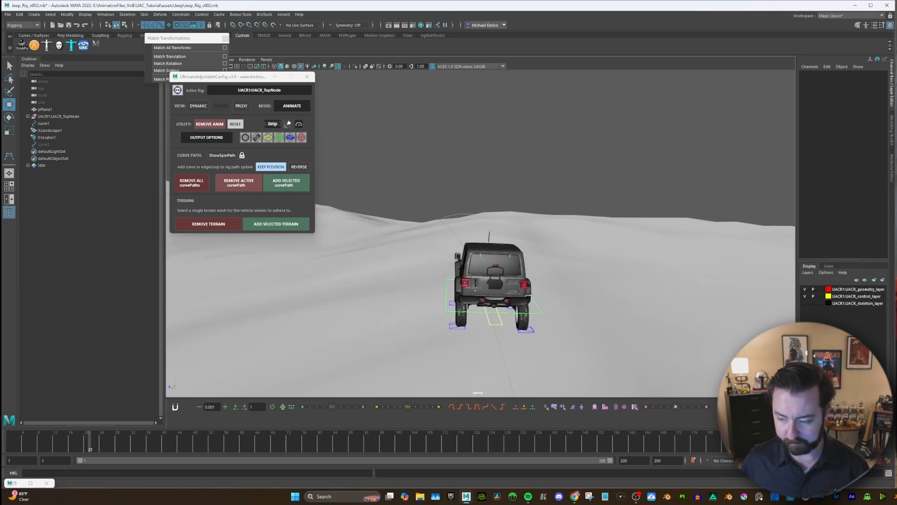
{"action": "mouse_move", "coordinate": [602, 344]}
{"action": "left_mouse_down", "text": "alt"}
{"action": "mouse_move", "coordinate": [503, 313]}
{"action": "mouse_move", "coordinate": [638, 310]}
{"action": "mouse_move", "coordinate": [530, 328]}
{"action": "mouse_move", "coordinate": [573, 321]}
{"action": "mouse_move", "coordinate": [545, 324]}
{"action": "left_mouse_up", "text": "alt"}
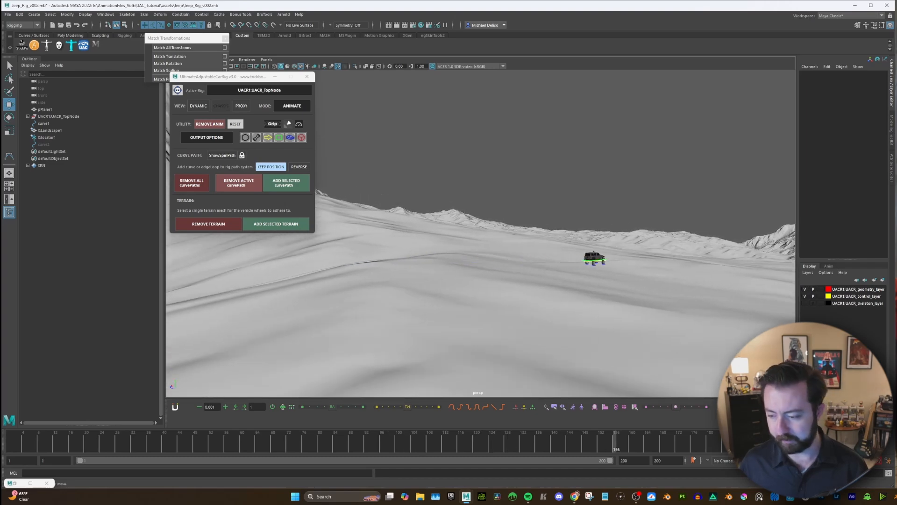
Lower the rig's drive control at frame 166 to a Translate Y of about -15.7
{"action": "left_click", "coordinate": [620, 259]}
{"action": "key", "text": "f"}
{"action": "scroll", "coordinate": [620, 261], "scroll_direction": "down", "scroll_amount": 3}
{"action": "left_click_drag", "start_coordinate": [617, 261], "coordinate": [533, 279], "text": "alt"}
{"action": "left_click", "coordinate": [352, 281]}
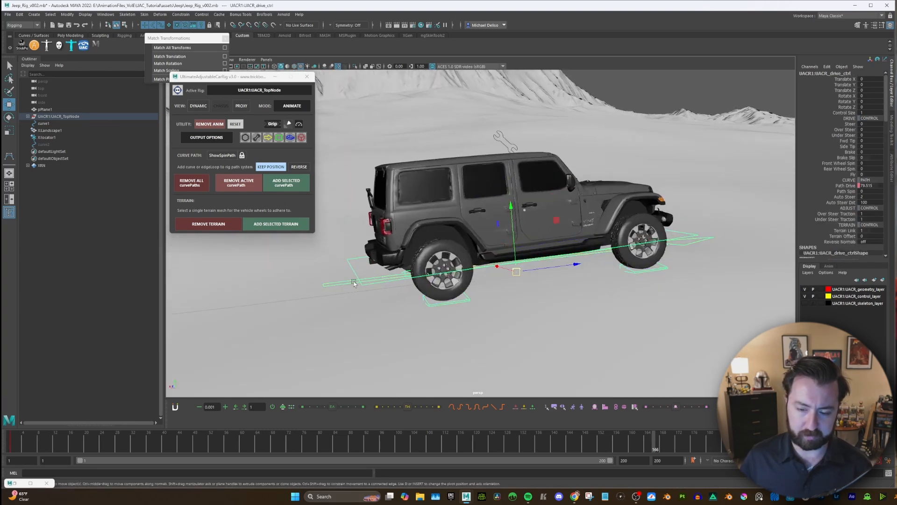
{"action": "middle_click_drag", "start_coordinate": [450, 249], "coordinate": [551, 249], "text": "alt"}
{"action": "left_click_drag", "start_coordinate": [609, 243], "coordinate": [582, 267]}
{"action": "scroll", "coordinate": [591, 247], "scroll_direction": "down", "scroll_amount": 8}
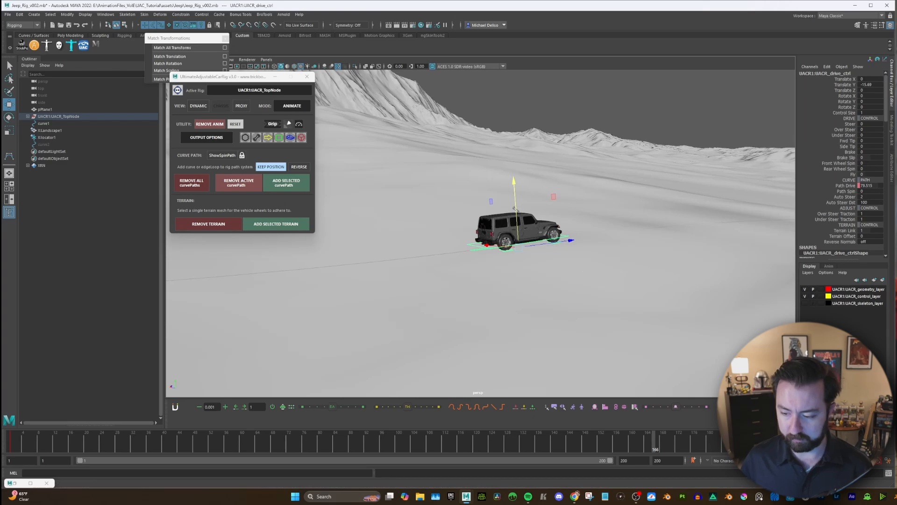
Key the drive control's translate channels near the end of the timeline and fine-tune its height against the ground
{"action": "left_click", "coordinate": [780, 442]}
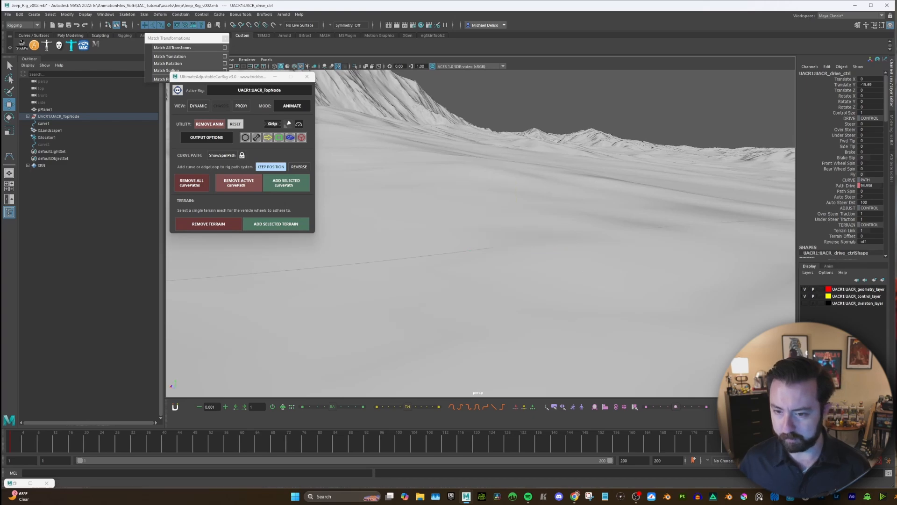
{"action": "right_click", "coordinate": [854, 91]}
{"action": "left_click", "coordinate": [870, 101]}
{"action": "key", "text": "f"}
{"action": "scroll", "coordinate": [646, 197], "scroll_direction": "down", "scroll_amount": 3}
{"action": "left_click_drag", "start_coordinate": [646, 198], "coordinate": [594, 236], "text": "alt"}
{"action": "key", "text": "w"}
{"action": "left_click_drag", "start_coordinate": [463, 205], "coordinate": [462, 199]}
{"action": "key", "text": "w"}
{"action": "mouse_move", "coordinate": [465, 236]}
{"action": "left_mouse_down"}
{"action": "mouse_move", "coordinate": [437, 227]}
{"action": "mouse_move", "coordinate": [462, 211]}
{"action": "mouse_move", "coordinate": [510, 239]}
{"action": "mouse_move", "coordinate": [468, 240]}
{"action": "left_mouse_up"}
Key the drive control at frame 1 with Translate Y at about -28
{"action": "left_click", "coordinate": [11, 441]}
{"action": "key", "text": "f"}
{"action": "scroll", "coordinate": [487, 209], "scroll_direction": "down", "scroll_amount": 3}
{"action": "middle_click_drag", "start_coordinate": [467, 240], "coordinate": [406, 260], "text": "alt"}
{"action": "key", "text": "s"}
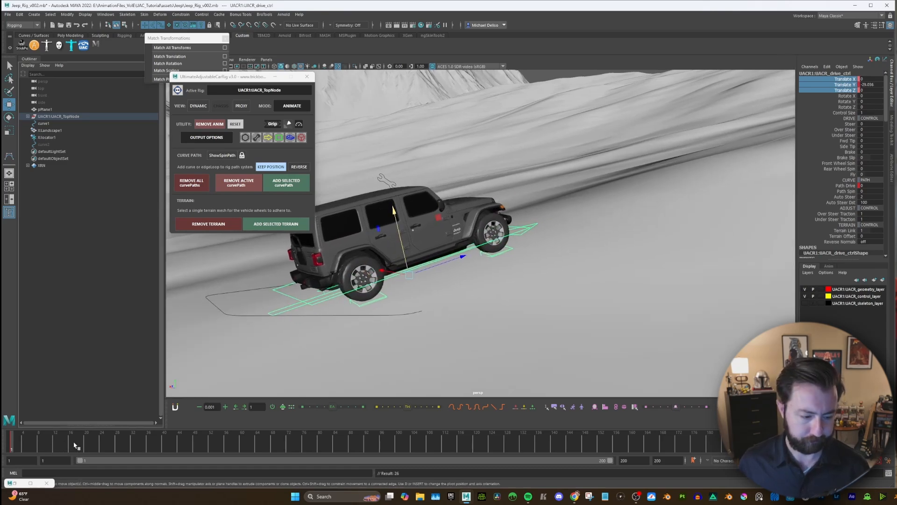
Lower the drive control to a Translate Y of about -36 near frame 24 and key it
{"action": "left_click_drag", "start_coordinate": [65, 441], "coordinate": [96, 447]}
{"action": "key", "text": "f"}
{"action": "left_click_drag", "start_coordinate": [597, 212], "coordinate": [496, 260], "text": "alt"}
{"action": "left_click_drag", "start_coordinate": [454, 218], "coordinate": [457, 229]}
{"action": "left_click_drag", "start_coordinate": [456, 229], "coordinate": [494, 225], "text": "alt"}
{"action": "key", "text": "s"}
Raise the drive control at frame 44 and adjust its height near frame 68 so the wheels meet the slope
{"action": "left_click_drag", "start_coordinate": [111, 443], "coordinate": [163, 445]}
{"action": "key", "text": "f"}
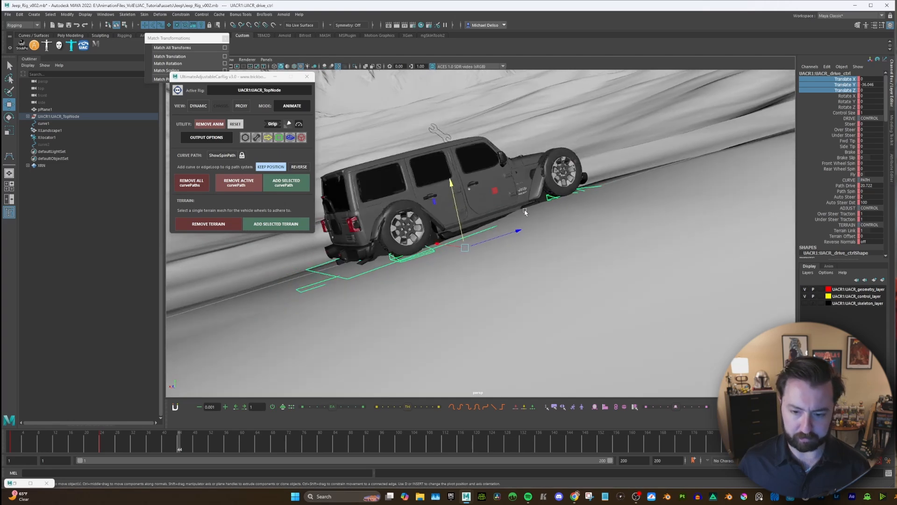
{"action": "left_click_drag", "start_coordinate": [537, 211], "coordinate": [516, 205], "text": "alt"}
{"action": "left_click_drag", "start_coordinate": [462, 223], "coordinate": [458, 200]}
{"action": "left_click_drag", "start_coordinate": [215, 441], "coordinate": [266, 449]}
{"action": "key", "text": "f"}
{"action": "left_click_drag", "start_coordinate": [524, 199], "coordinate": [460, 234], "text": "alt"}
Set the drive control's Translate Y to about -39.7 near frame 88 and about -29.1 near frame 108
{"action": "left_click_drag", "start_coordinate": [327, 434], "coordinate": [343, 446]}
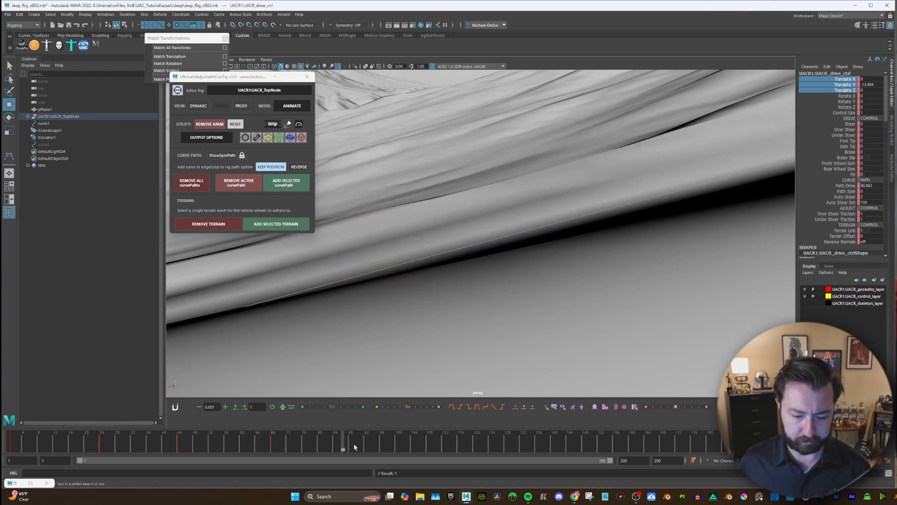
{"action": "key", "text": "f"}
{"action": "left_click_drag", "start_coordinate": [458, 228], "coordinate": [458, 240]}
{"action": "left_click_drag", "start_coordinate": [390, 433], "coordinate": [424, 451]}
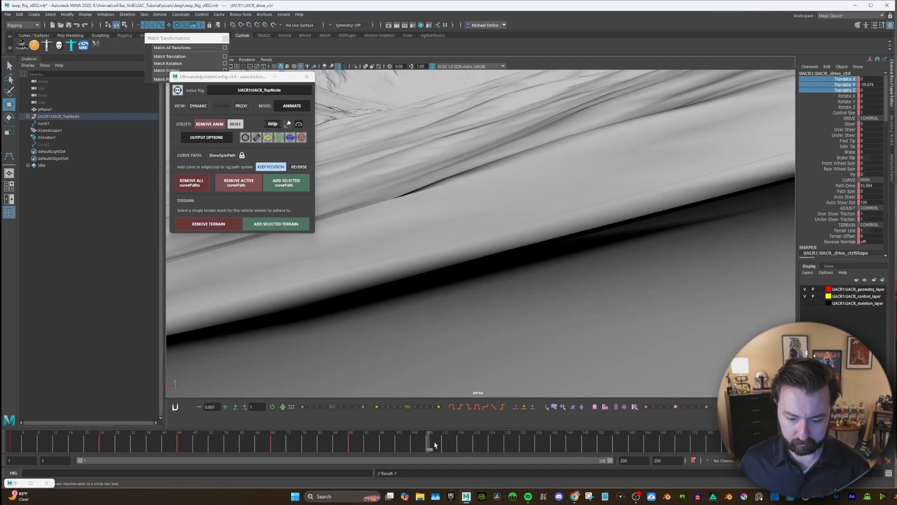
{"action": "key", "text": "f"}
{"action": "left_click_drag", "start_coordinate": [457, 224], "coordinate": [462, 214]}
Set the drive control's Translate Y to about -31.6 near frame 131 and about -70 at frame 152
{"action": "left_click_drag", "start_coordinate": [444, 445], "coordinate": [506, 448]}
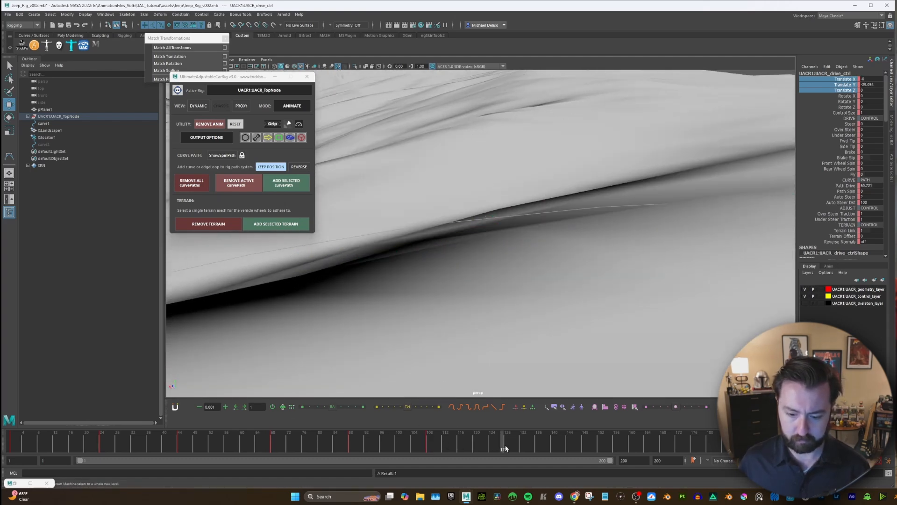
{"action": "key", "text": "f"}
{"action": "left_click_drag", "start_coordinate": [487, 230], "coordinate": [457, 221], "text": "alt"}
{"action": "left_click_drag", "start_coordinate": [561, 448], "coordinate": [604, 450]}
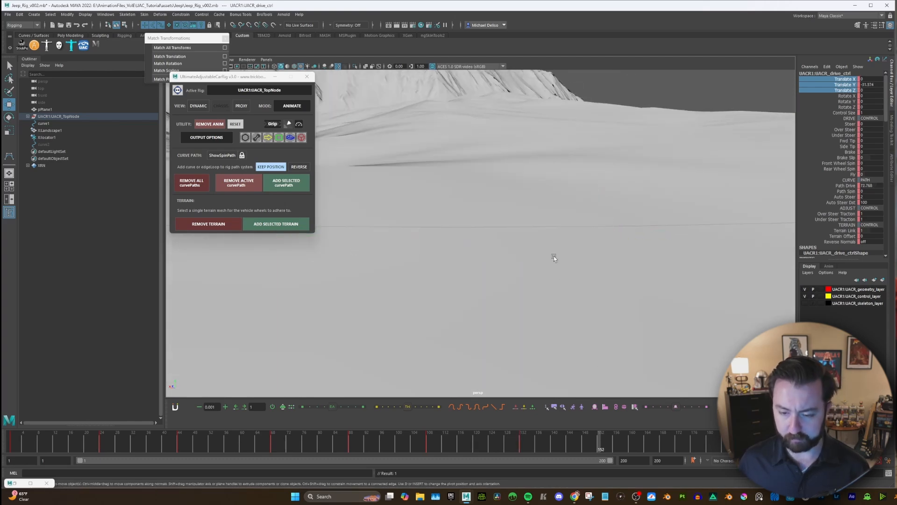
{"action": "key", "text": "f"}
{"action": "left_click_drag", "start_coordinate": [486, 237], "coordinate": [454, 247], "text": "alt"}
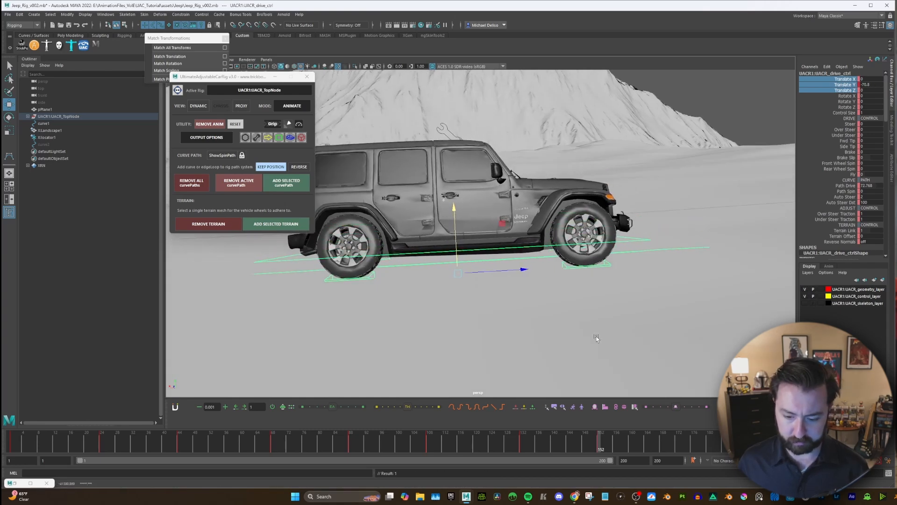
Set the drive control's Translate Y to about -15.3 at frame 172 and about -23.8 further along the timeline
{"action": "left_click", "coordinate": [629, 449]}
{"action": "left_click_drag", "start_coordinate": [638, 449], "coordinate": [676, 449]}
{"action": "key", "text": "f"}
{"action": "left_click_drag", "start_coordinate": [512, 187], "coordinate": [478, 203], "text": "alt"}
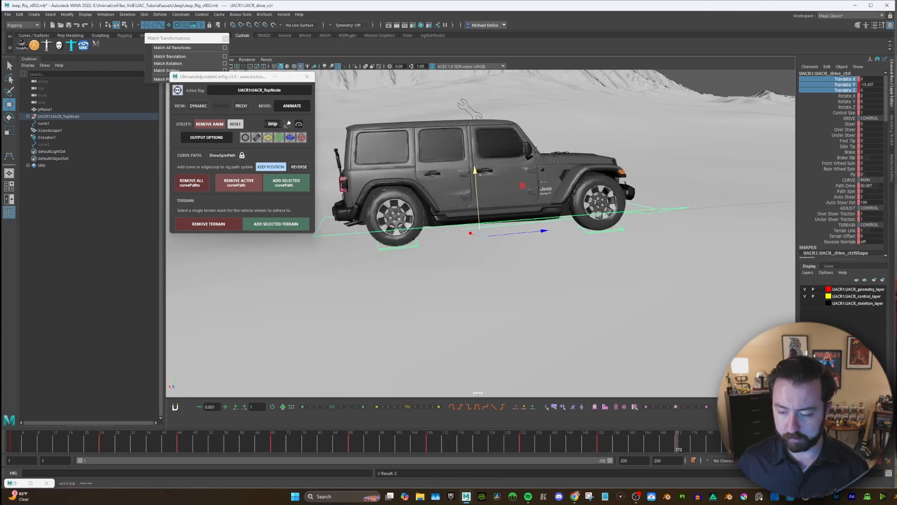
{"action": "left_click_drag", "start_coordinate": [691, 448], "coordinate": [736, 448]}
{"action": "key", "text": "f"}
{"action": "left_click_drag", "start_coordinate": [532, 247], "coordinate": [504, 231], "text": "alt"}
{"action": "left_click_drag", "start_coordinate": [458, 205], "coordinate": [457, 222]}
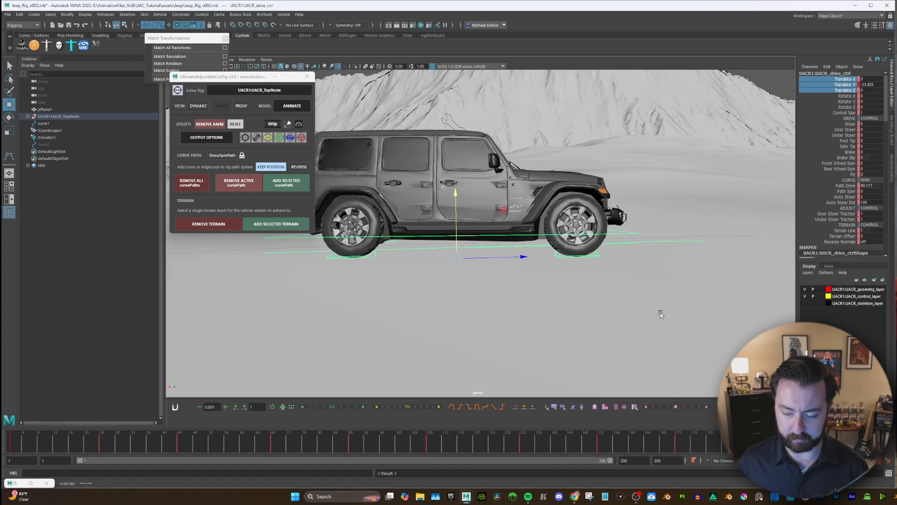
Lower the drive control near the end of the timeline so the jeep's wheels touch the ground
{"action": "left_click_drag", "start_coordinate": [739, 447], "coordinate": [766, 448]}
{"action": "key", "text": "f"}
{"action": "scroll", "coordinate": [495, 313], "scroll_direction": "down", "scroll_amount": 3}
{"action": "middle_click_drag", "start_coordinate": [495, 313], "coordinate": [614, 310], "text": "alt"}
{"action": "scroll", "coordinate": [608, 318], "scroll_direction": "up", "scroll_amount": 5}
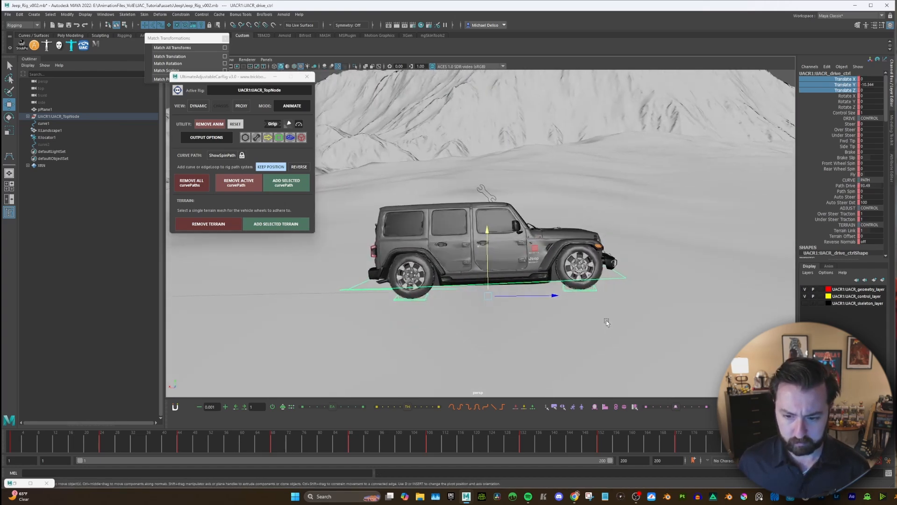
{"action": "left_click_drag", "start_coordinate": [487, 258], "coordinate": [518, 312]}
Check the jeep's wheel contact from behind at frame 13 and at the first key on frame 1
{"action": "left_click", "coordinate": [57, 447]}
{"action": "key", "text": "f"}
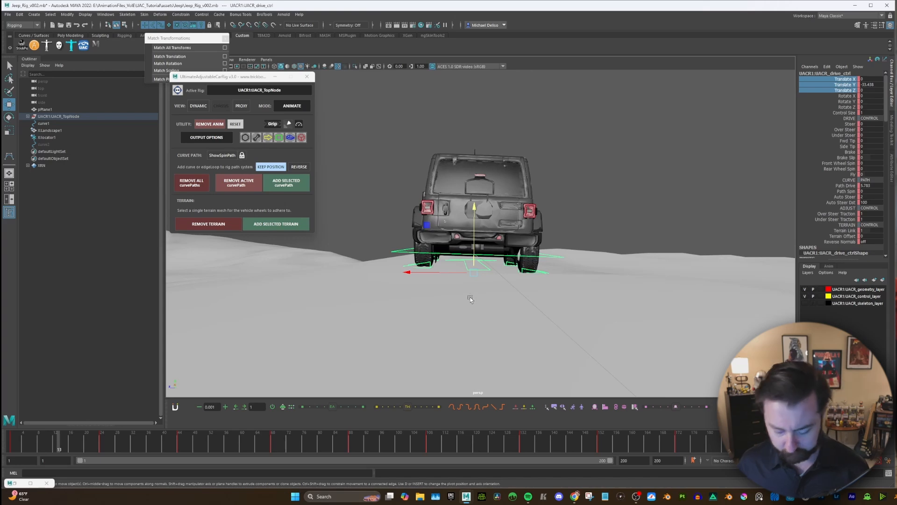
{"action": "key", "text": "comma"}
{"action": "scroll", "coordinate": [466, 247], "scroll_direction": "down", "scroll_amount": 7}
{"action": "scroll", "coordinate": [461, 256], "scroll_direction": "up", "scroll_amount": 2}
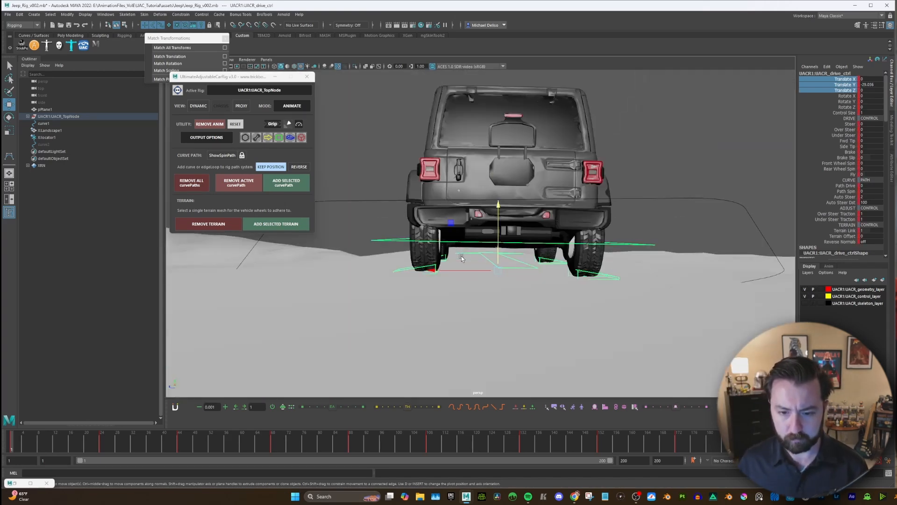
Step forward two keys and rotate the drive control so the jeep tilts with the slope
{"action": "key", "text": "period"}
{"action": "key", "text": "period"}
{"action": "key", "text": "f"}
{"action": "scroll", "coordinate": [477, 222], "scroll_direction": "down", "scroll_amount": 3}
{"action": "mouse_move", "coordinate": [477, 223]}
{"action": "left_mouse_down", "text": "alt"}
{"action": "mouse_move", "coordinate": [473, 237]}
{"action": "mouse_move", "coordinate": [404, 244]}
{"action": "mouse_move", "coordinate": [471, 236]}
{"action": "left_mouse_up", "text": "alt"}
{"action": "middle_click_drag", "start_coordinate": [471, 236], "coordinate": [490, 220], "text": "alt"}
{"action": "key", "text": "e"}
{"action": "left_click_drag", "start_coordinate": [482, 211], "coordinate": [520, 229]}
{"action": "key", "text": "w"}
{"action": "left_click_drag", "start_coordinate": [520, 229], "coordinate": [494, 215], "text": "alt"}
At frame 68, move the drive control to a Translate Y of about -12.1 and tilt it to match the slope
{"action": "left_click_drag", "start_coordinate": [195, 449], "coordinate": [230, 446]}
{"action": "key", "text": "f"}
{"action": "scroll", "coordinate": [495, 291], "scroll_direction": "down", "scroll_amount": 5}
{"action": "left_click_drag", "start_coordinate": [496, 291], "coordinate": [448, 268], "text": "alt"}
{"action": "left_click", "coordinate": [273, 447]}
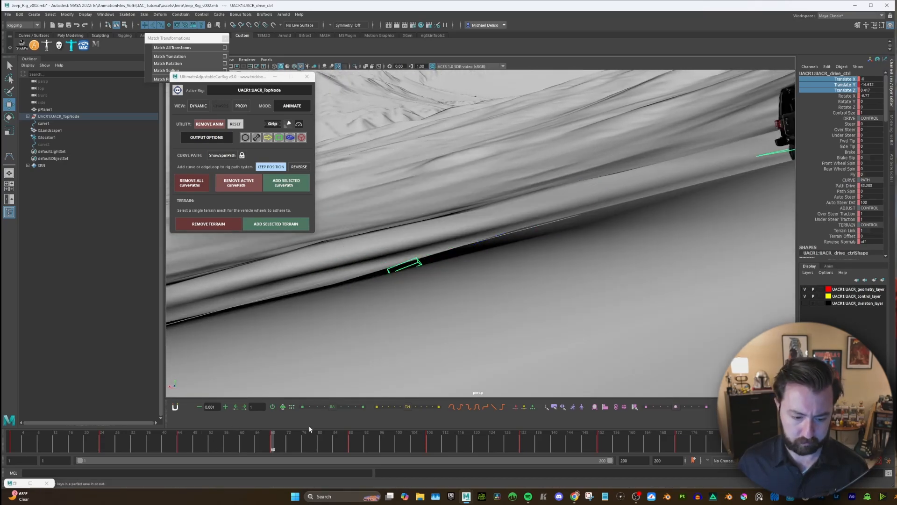
{"action": "key", "text": "f"}
{"action": "key", "text": "e"}
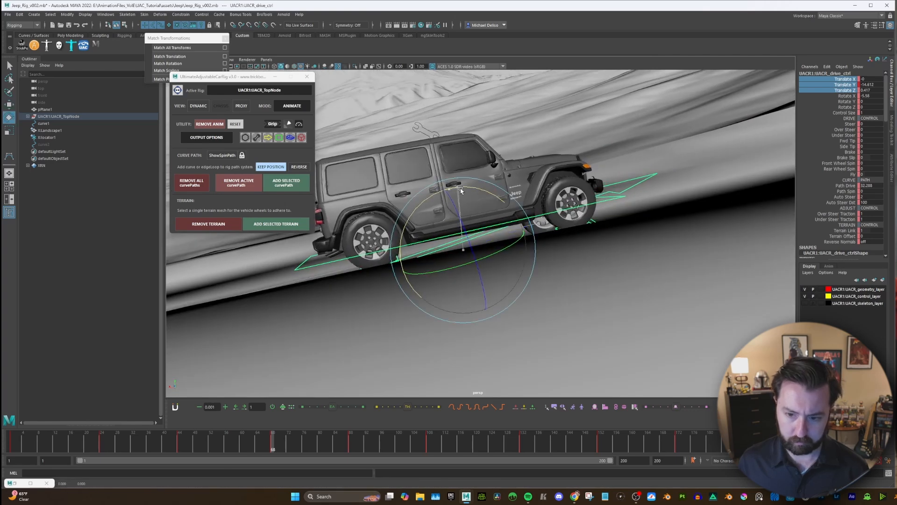
{"action": "key", "text": "w"}
{"action": "left_click_drag", "start_coordinate": [460, 192], "coordinate": [492, 188], "text": "alt"}
{"action": "key", "text": "e"}
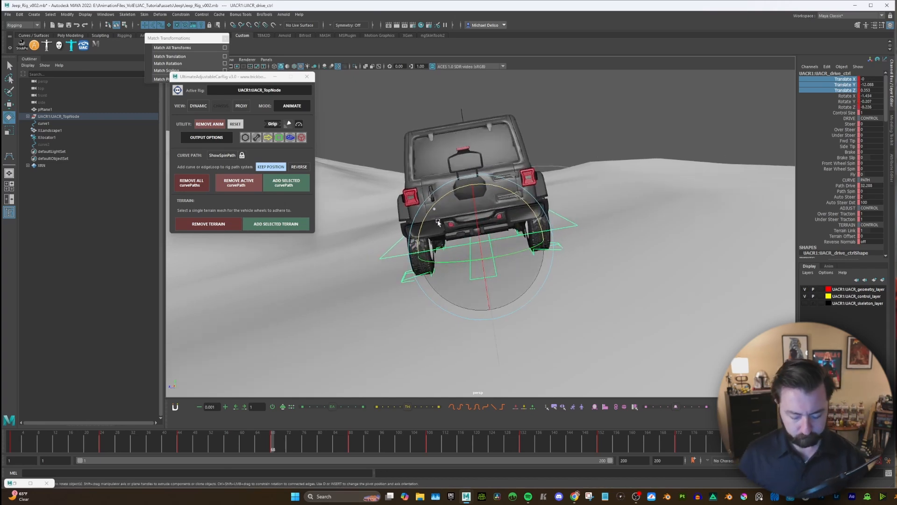
Go back to the key at frame 44 and roll the drive control to about -4.5 in Rotate Z to fit the slope
{"action": "key", "text": "comma"}
{"action": "key", "text": "f"}
{"action": "scroll", "coordinate": [477, 190], "scroll_direction": "down", "scroll_amount": 3}
{"action": "left_click_drag", "start_coordinate": [476, 189], "coordinate": [499, 180], "text": "alt"}
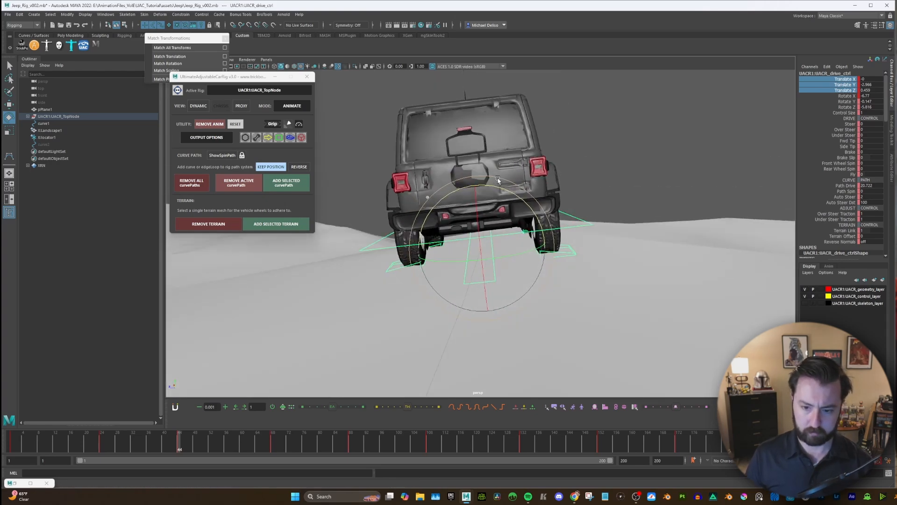
Advance to frame 88 and roll the drive control to about -10.5 in Rotate Z to match the hillside
{"action": "key", "text": "period"}
{"action": "key", "text": "f"}
{"action": "left_click_drag", "start_coordinate": [499, 183], "coordinate": [492, 218], "text": "alt"}
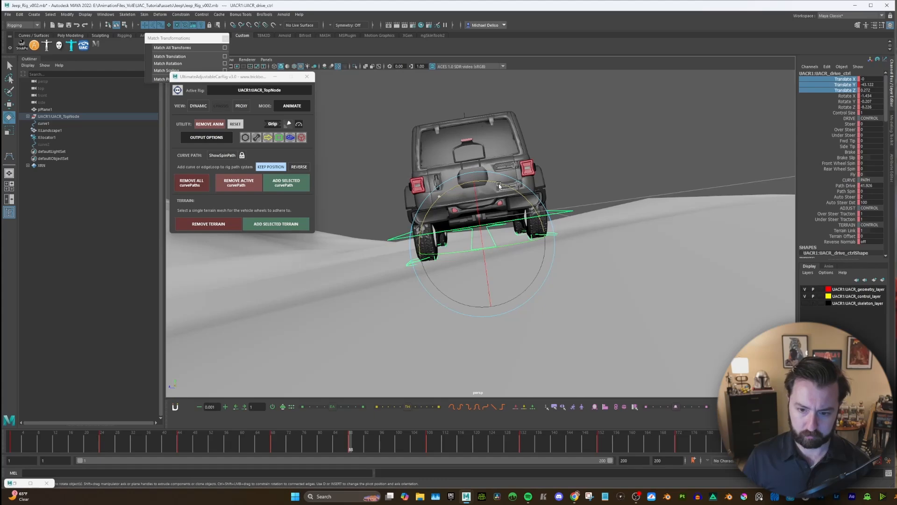
{"action": "left_click_drag", "start_coordinate": [500, 185], "coordinate": [463, 187], "text": "alt"}
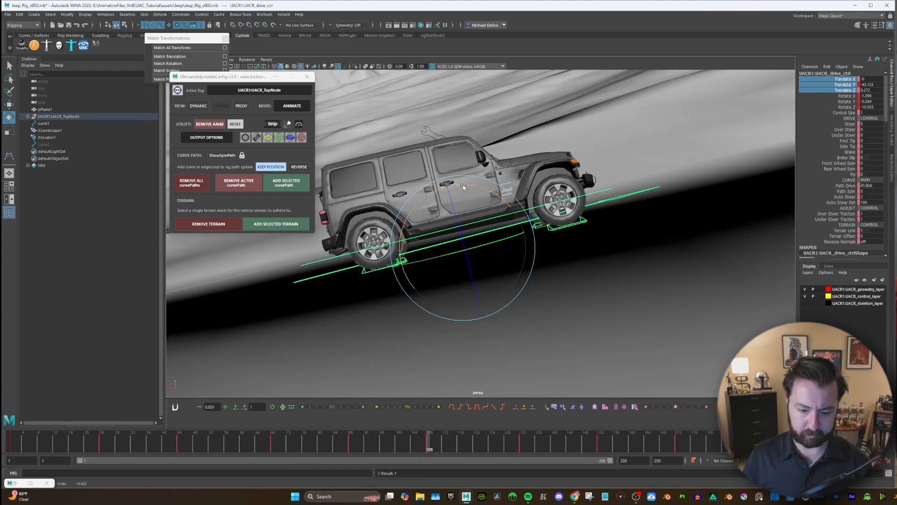
At frame 108, move the drive control to a Translate Y of about -33.4 and adjust its tilt to the terrain
{"action": "key", "text": "f"}
{"action": "left_click_drag", "start_coordinate": [461, 198], "coordinate": [457, 181], "text": "alt"}
{"action": "key", "text": "w"}
{"action": "key", "text": "e"}
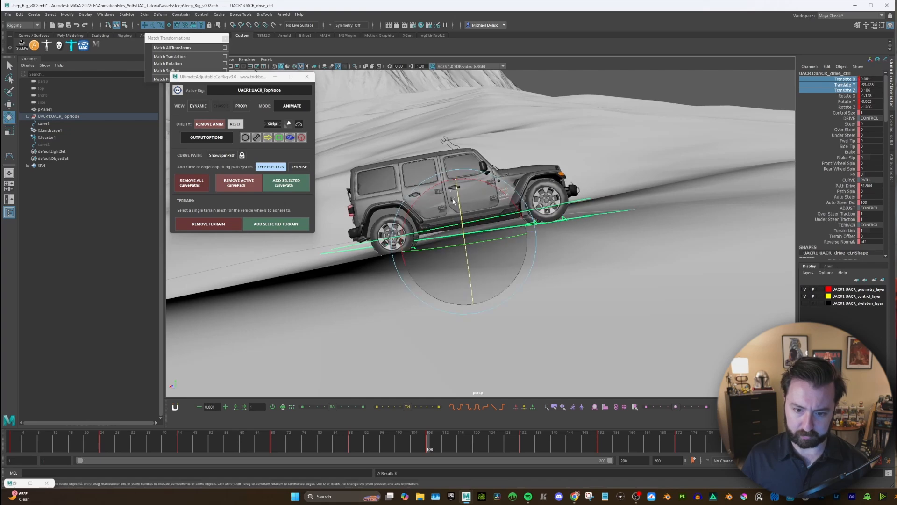
{"action": "left_click_drag", "start_coordinate": [410, 201], "coordinate": [405, 210]}
Adjust the drive control's height and rotation at frame 132 so all wheels meet the ground
{"action": "key", "text": "period"}
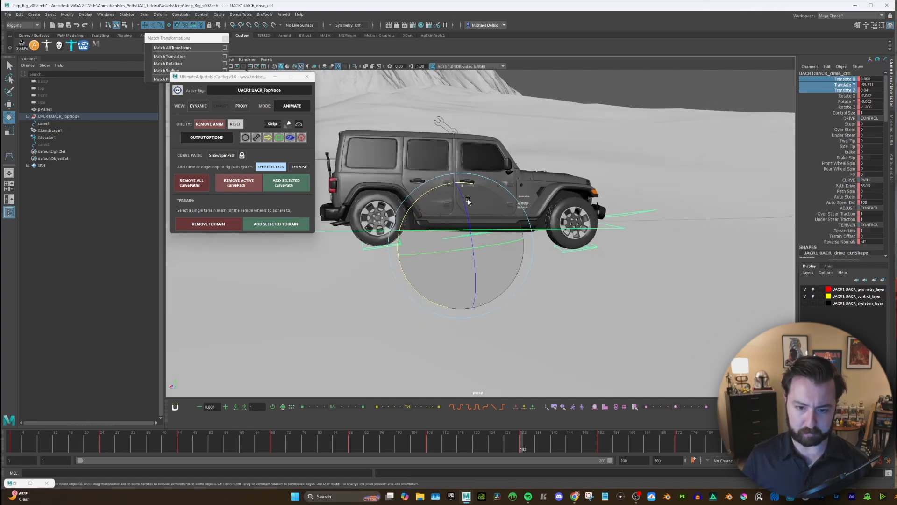
{"action": "key", "text": "w"}
{"action": "mouse_move", "coordinate": [468, 201]}
{"action": "left_mouse_down", "text": "alt"}
{"action": "mouse_move", "coordinate": [456, 201]}
{"action": "mouse_move", "coordinate": [511, 190]}
{"action": "mouse_move", "coordinate": [467, 244]}
{"action": "mouse_move", "coordinate": [462, 223]}
{"action": "mouse_move", "coordinate": [449, 228]}
{"action": "mouse_move", "coordinate": [489, 209]}
{"action": "mouse_move", "coordinate": [496, 190]}
{"action": "mouse_move", "coordinate": [508, 193]}
{"action": "mouse_move", "coordinate": [442, 196]}
{"action": "mouse_move", "coordinate": [464, 208]}
{"action": "mouse_move", "coordinate": [456, 214]}
{"action": "left_mouse_up", "text": "alt"}
{"action": "key", "text": "e"}
{"action": "key", "text": "w"}
At frame 152, set the drive control to about -66 in Translate Y, -2.1 in Rotate X and 5.8 in Rotate Z
{"action": "key", "text": "."}
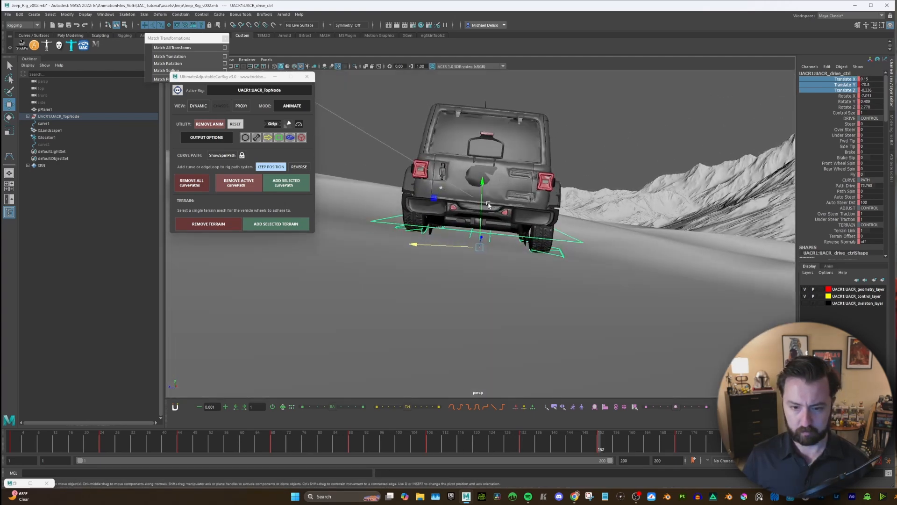
{"action": "key", "text": "e"}
{"action": "key", "text": "w"}
{"action": "key", "text": "e"}
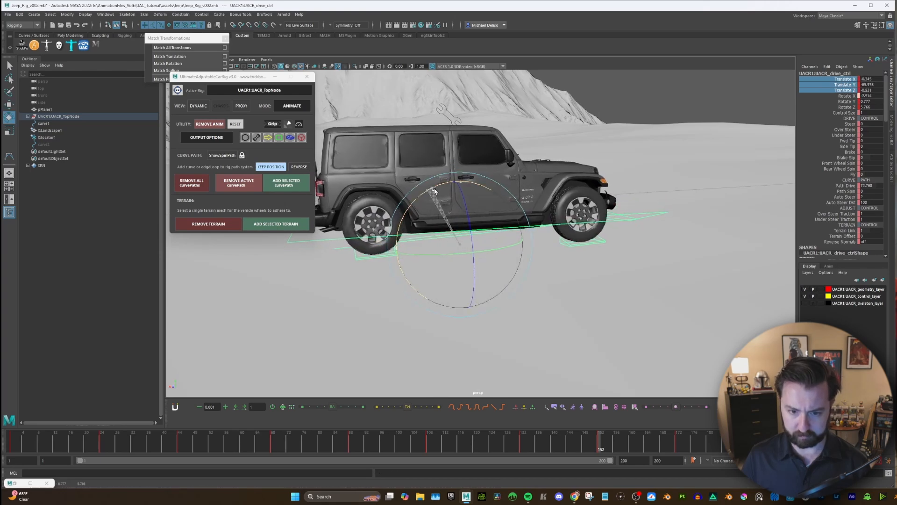
Reposition the drive control at frame 172 and at the following key so the jeep sits on the terrain
{"action": "key", "text": "period"}
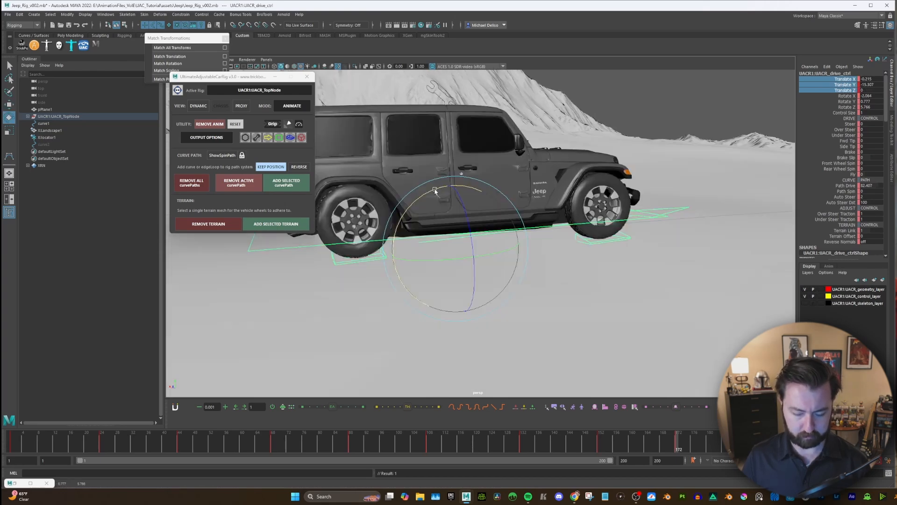
{"action": "left_click_drag", "start_coordinate": [437, 191], "coordinate": [522, 211], "text": "alt"}
{"action": "key", "text": "w"}
{"action": "key", "text": "period"}
{"action": "key", "text": "f"}
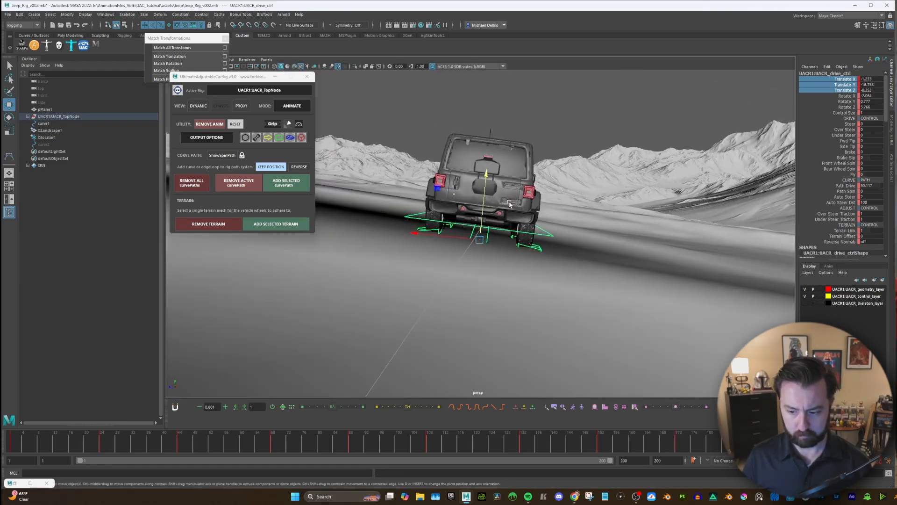
{"action": "scroll", "coordinate": [508, 198], "scroll_direction": "up", "scroll_amount": 5}
{"action": "left_click_drag", "start_coordinate": [508, 198], "coordinate": [507, 229], "text": "alt"}
Advance to the next key near the end of the timeline and key the drive control at its position there
{"action": "key", "text": "period"}
{"action": "key", "text": "f"}
{"action": "scroll", "coordinate": [457, 200], "scroll_direction": "down", "scroll_amount": 5}
{"action": "key", "text": "s"}
{"action": "scroll", "coordinate": [508, 222], "scroll_direction": "down", "scroll_amount": 8}
{"action": "scroll", "coordinate": [486, 231], "scroll_direction": "down", "scroll_amount": 4}
{"action": "middle_click_drag", "start_coordinate": [464, 234], "coordinate": [544, 206], "text": "alt"}
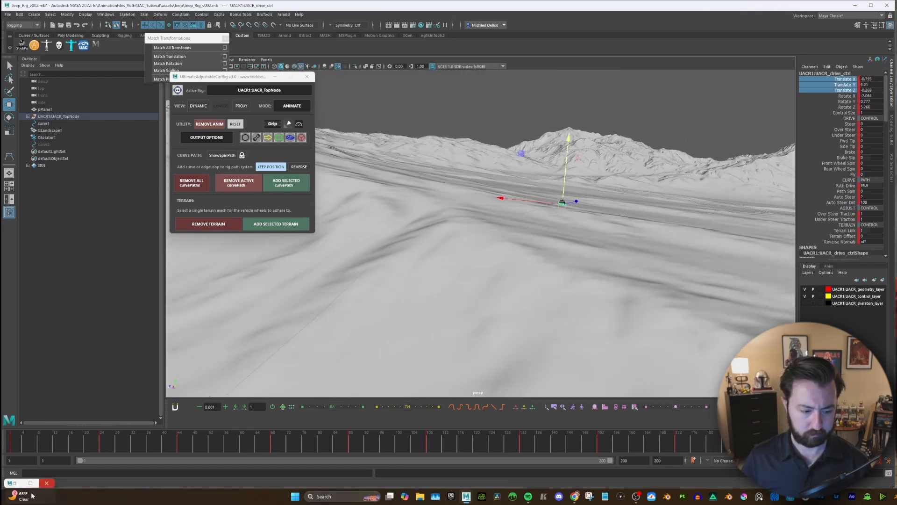
Add a height correction for the drive control at frame 38 to bring the wheels onto the slope
{"action": "key", "text": "f"}
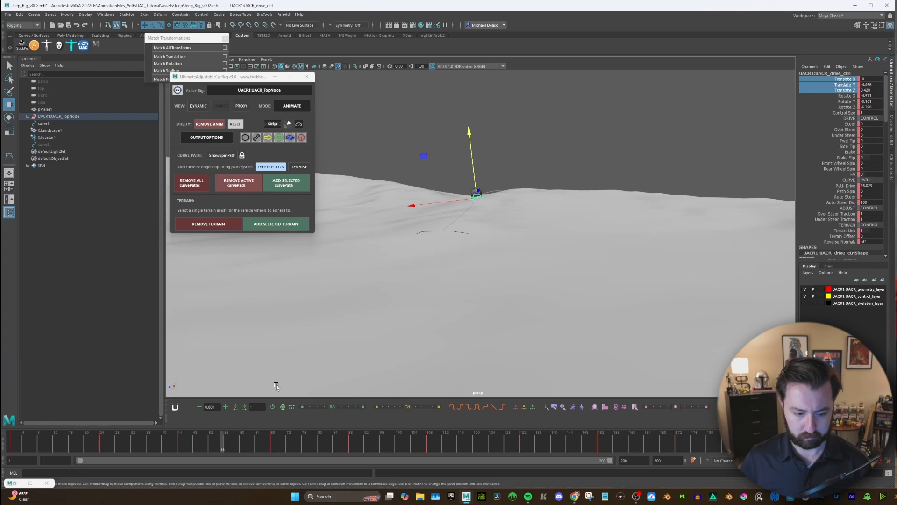
{"action": "key", "text": "f"}
{"action": "left_click_drag", "start_coordinate": [538, 234], "coordinate": [463, 241], "text": "alt"}
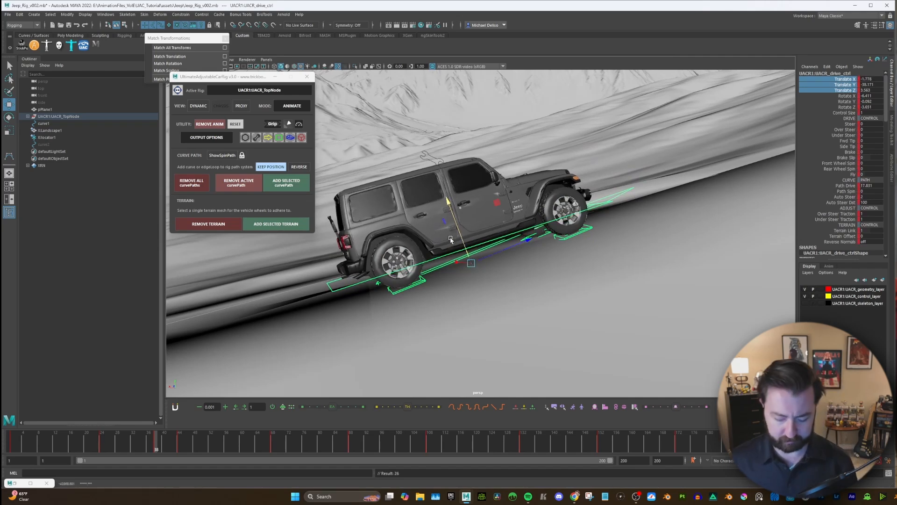
Lower the drive control at frame 44 to a Translate Y of about -5.2
{"action": "key", "text": "period"}
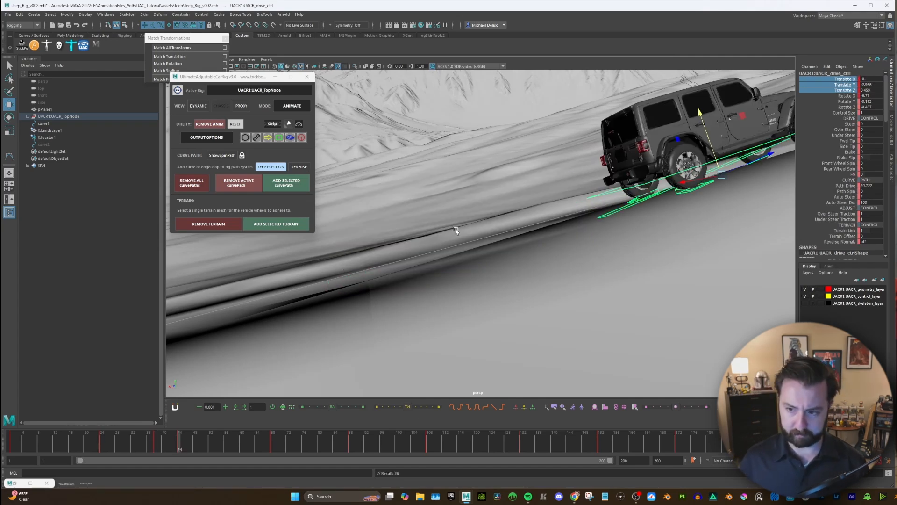
{"action": "middle_click_drag", "start_coordinate": [456, 229], "coordinate": [353, 270], "text": "alt"}
{"action": "left_click_drag", "start_coordinate": [603, 179], "coordinate": [605, 181]}
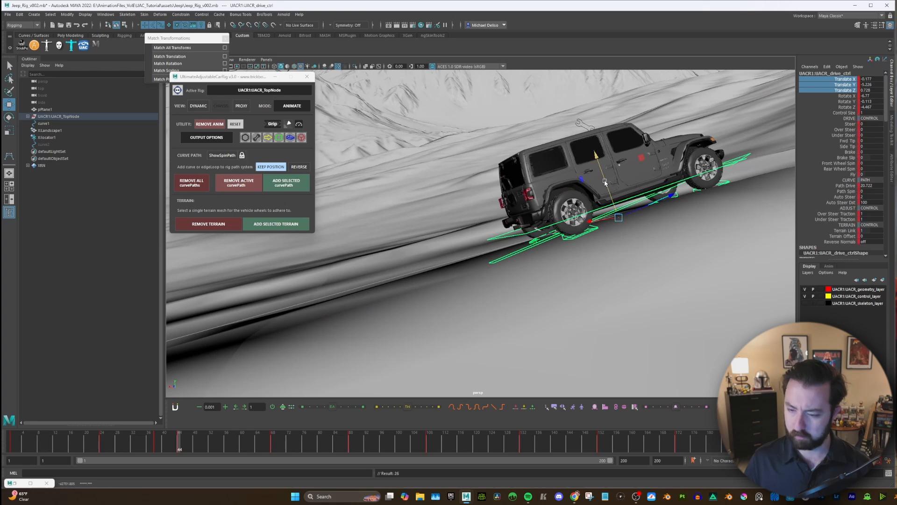
Examine the jeep's wheel contact with the terrain from frame 24 onward, scrubbing forward past frame 60
{"action": "key", "text": "comma"}
{"action": "key", "text": "comma"}
{"action": "key", "text": "f"}
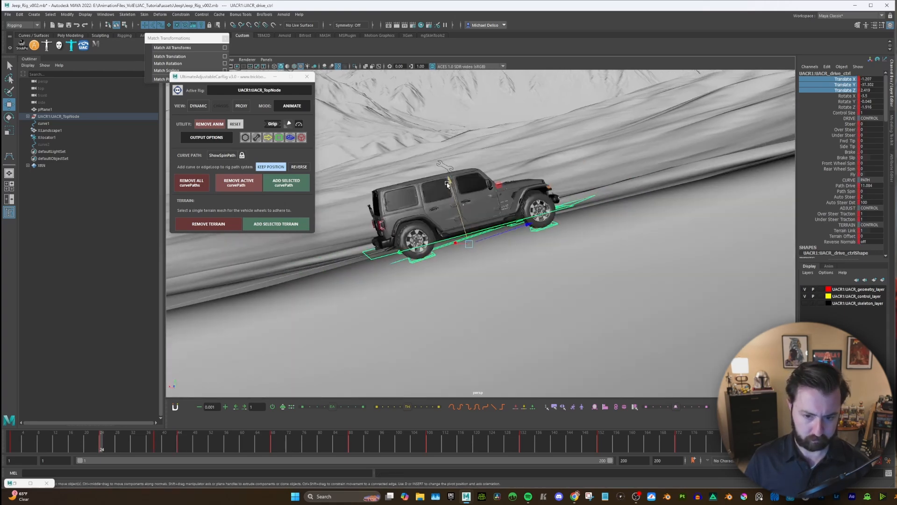
{"action": "left_click_drag", "start_coordinate": [94, 448], "coordinate": [144, 447]}
{"action": "middle_click_drag", "start_coordinate": [719, 222], "coordinate": [532, 267], "text": "alt"}
{"action": "left_click_drag", "start_coordinate": [533, 268], "coordinate": [579, 262], "text": "alt"}
{"action": "middle_click_drag", "start_coordinate": [580, 262], "coordinate": [477, 308], "text": "alt"}
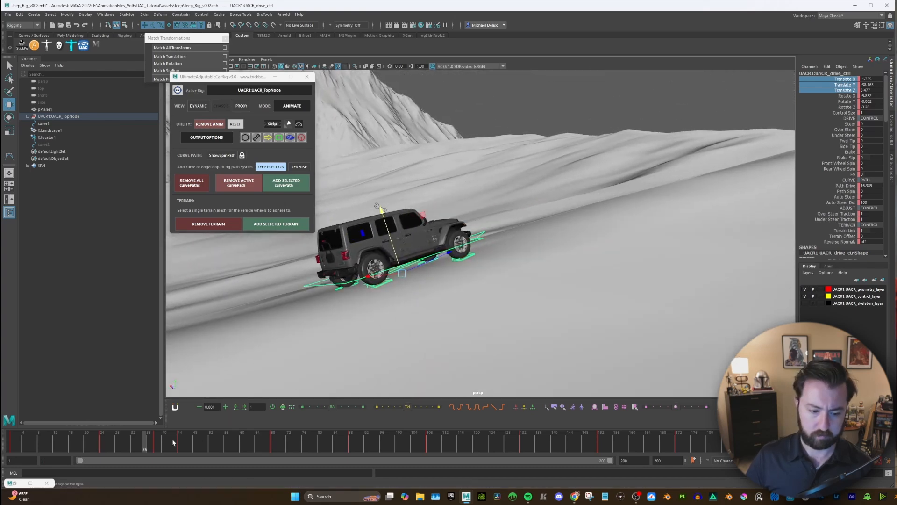
{"action": "left_click", "coordinate": [225, 435]}
{"action": "left_click_drag", "start_coordinate": [247, 438], "coordinate": [253, 435]}
{"action": "left_click_drag", "start_coordinate": [416, 302], "coordinate": [719, 308], "text": "alt"}
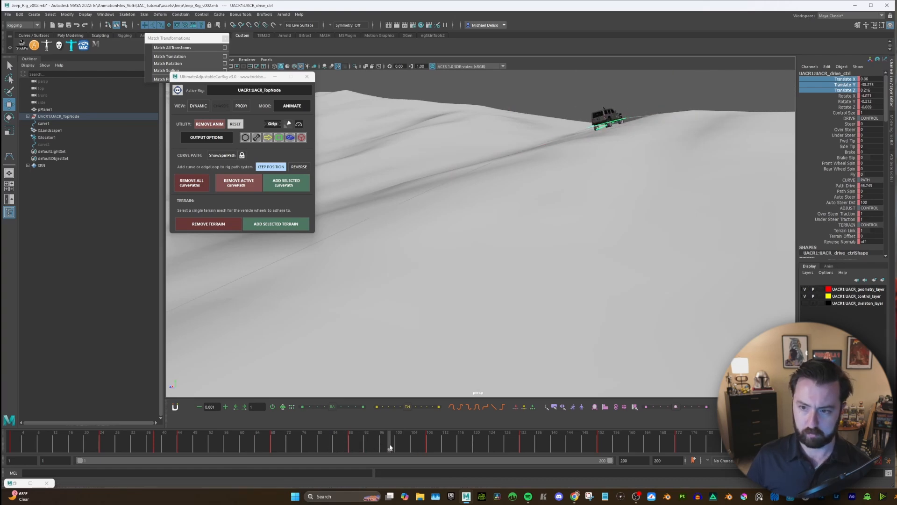
Inspect the jeep up close near frame 99 and key the drive control's translation there
{"action": "left_click_drag", "start_coordinate": [390, 448], "coordinate": [394, 447]}
{"action": "key", "text": "f"}
{"action": "left_click_drag", "start_coordinate": [556, 219], "coordinate": [524, 226], "text": "alt"}
{"action": "right_click_drag", "start_coordinate": [523, 226], "coordinate": [486, 229], "text": "alt"}
{"action": "left_click_drag", "start_coordinate": [486, 229], "coordinate": [465, 246], "text": "alt"}
{"action": "key", "text": "shift+w"}
Scrub past frame 108 and raise the drive control at frame 120 so the wheels clear the ground surface
{"action": "left_click_drag", "start_coordinate": [349, 450], "coordinate": [423, 442]}
{"action": "middle_click_drag", "start_coordinate": [525, 322], "coordinate": [415, 321], "text": "alt"}
{"action": "left_click_drag", "start_coordinate": [414, 321], "coordinate": [407, 336], "text": "alt"}
{"action": "left_click_drag", "start_coordinate": [426, 446], "coordinate": [477, 439]}
{"action": "key", "text": "f"}
{"action": "scroll", "coordinate": [507, 294], "scroll_direction": "down", "scroll_amount": 4}
{"action": "left_click_drag", "start_coordinate": [507, 293], "coordinate": [496, 271], "text": "alt"}
{"action": "scroll", "coordinate": [493, 262], "scroll_direction": "up", "scroll_amount": 1}
{"action": "left_click_drag", "start_coordinate": [461, 215], "coordinate": [463, 205]}
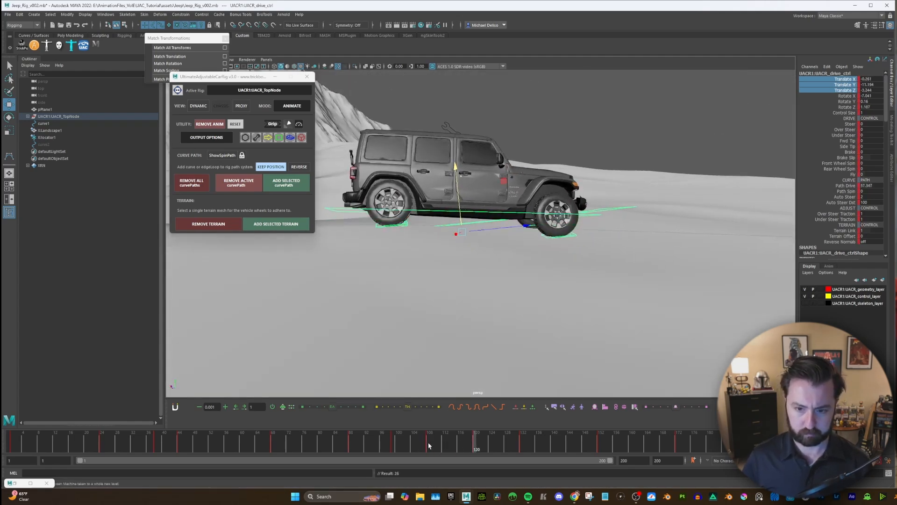
Adjust the drive control's height near frame 115 so the wheels rest on the terrain
{"action": "left_click_drag", "start_coordinate": [430, 178], "coordinate": [461, 202]}
{"action": "key", "text": "w"}
{"action": "left_click_drag", "start_coordinate": [431, 450], "coordinate": [456, 448]}
{"action": "left_click_drag", "start_coordinate": [488, 254], "coordinate": [455, 202], "text": "alt"}
Adjust the drive control's height at frame 126 and key it
{"action": "left_click_drag", "start_coordinate": [478, 449], "coordinate": [498, 451]}
{"action": "key", "text": "f"}
{"action": "left_click_drag", "start_coordinate": [522, 229], "coordinate": [463, 222], "text": "alt"}
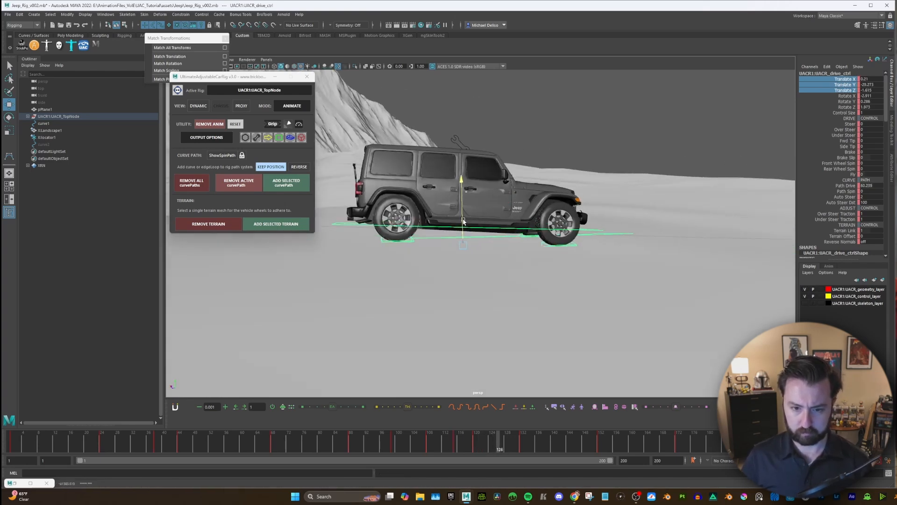
{"action": "key", "text": "s"}
At frame 143, pitch the drive control to about -2.5 in Rotate X to level the jeep with the ground
{"action": "left_click_drag", "start_coordinate": [499, 448], "coordinate": [566, 448]}
{"action": "key", "text": "f"}
{"action": "scroll", "coordinate": [540, 260], "scroll_direction": "down", "scroll_amount": 5}
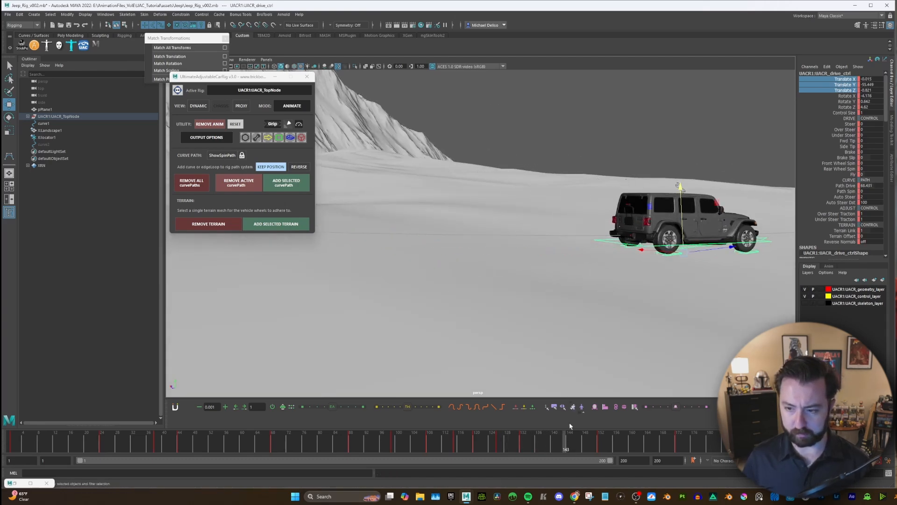
{"action": "key", "text": "f"}
{"action": "left_click_drag", "start_coordinate": [553, 236], "coordinate": [541, 263], "text": "alt"}
{"action": "scroll", "coordinate": [540, 263], "scroll_direction": "up", "scroll_amount": 2}
{"action": "key", "text": "e"}
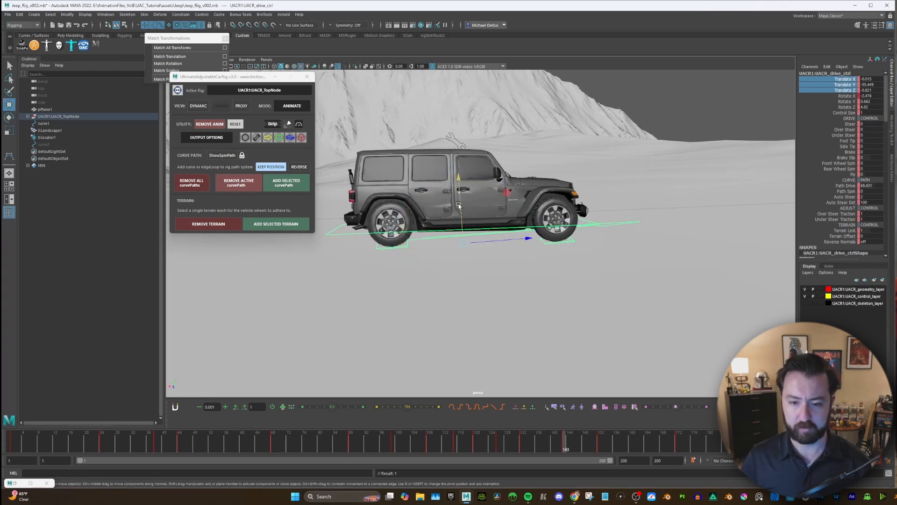
Check how the jeep sits on the terrain at frame 161
{"action": "left_click_drag", "start_coordinate": [582, 452], "coordinate": [635, 444]}
{"action": "key", "text": "f"}
{"action": "left_click_drag", "start_coordinate": [562, 253], "coordinate": [248, 390], "text": "alt"}
{"action": "scroll", "coordinate": [542, 265], "scroll_direction": "down", "scroll_amount": 10}
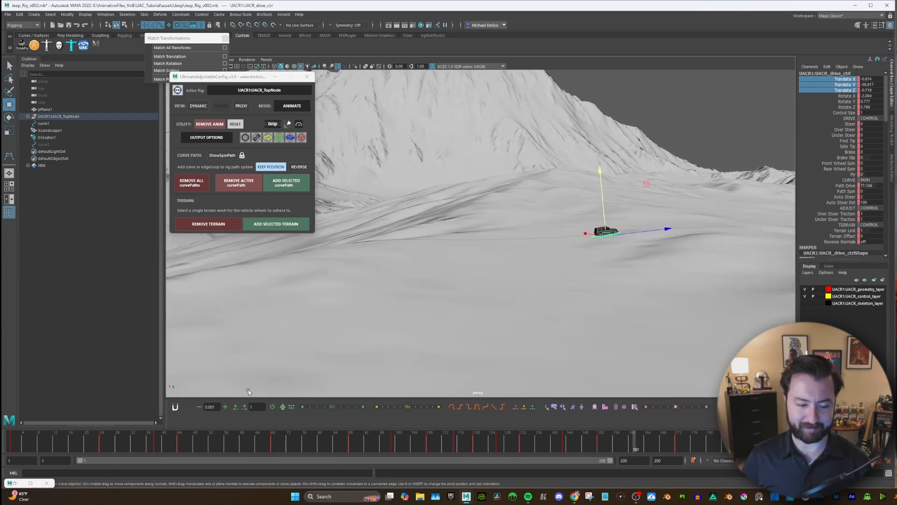
Play the jeep animation from frame 1 while viewing it from behind
{"action": "left_click", "coordinate": [11, 442]}
{"action": "key", "text": "f"}
{"action": "scroll", "coordinate": [442, 270], "scroll_direction": "down", "scroll_amount": 4}
{"action": "left_click_drag", "start_coordinate": [442, 270], "coordinate": [499, 269], "text": "alt"}
{"action": "middle_click_drag", "start_coordinate": [499, 268], "coordinate": [482, 304], "text": "alt"}
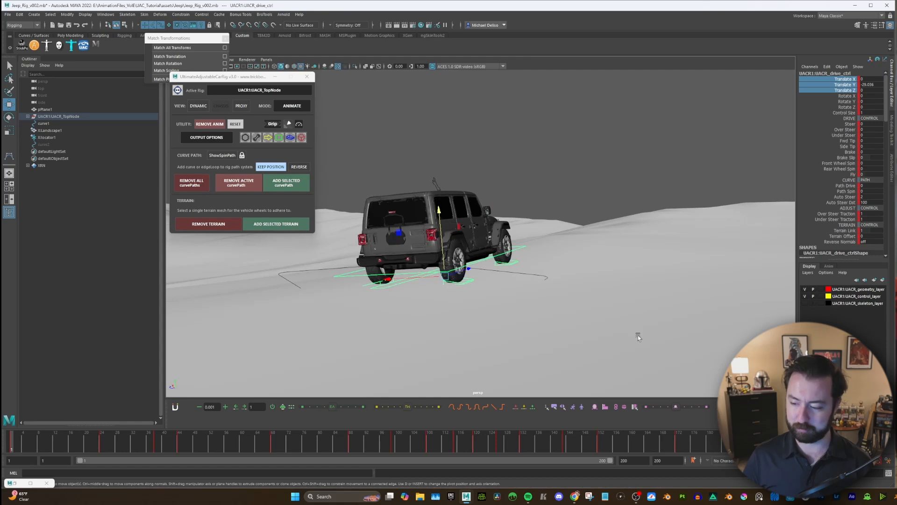
{"action": "key", "text": "alt+v"}
{"action": "left_click_drag", "start_coordinate": [666, 284], "coordinate": [608, 310], "text": "alt"}
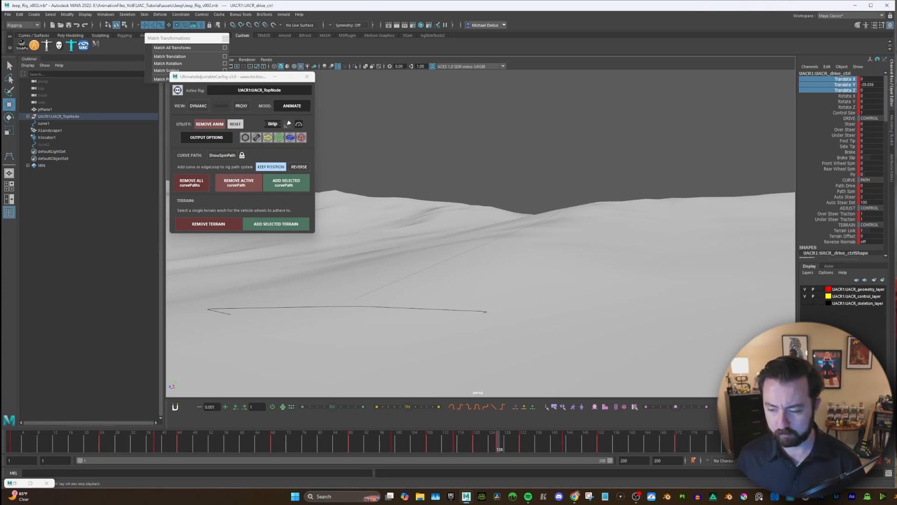
Clear the selection and save the scene
{"action": "left_click", "coordinate": [439, 135]}
{"action": "key", "text": "q"}
{"action": "key", "text": "ctrl+s"}
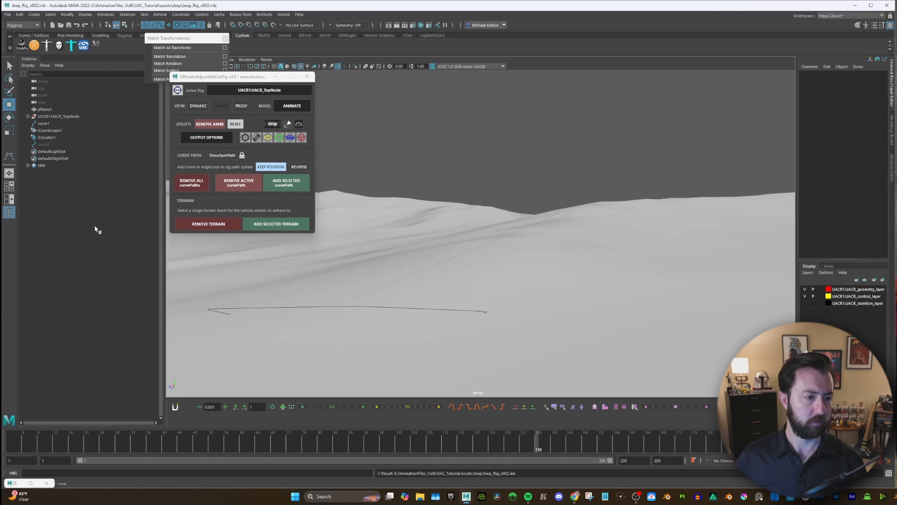
Import camRig_v002.mb and look through its animCam in one pane of a side-by-side layout
{"action": "left_click", "coordinate": [10, 200]}
{"action": "left_click_drag", "start_coordinate": [234, 81], "coordinate": [83, 237]}
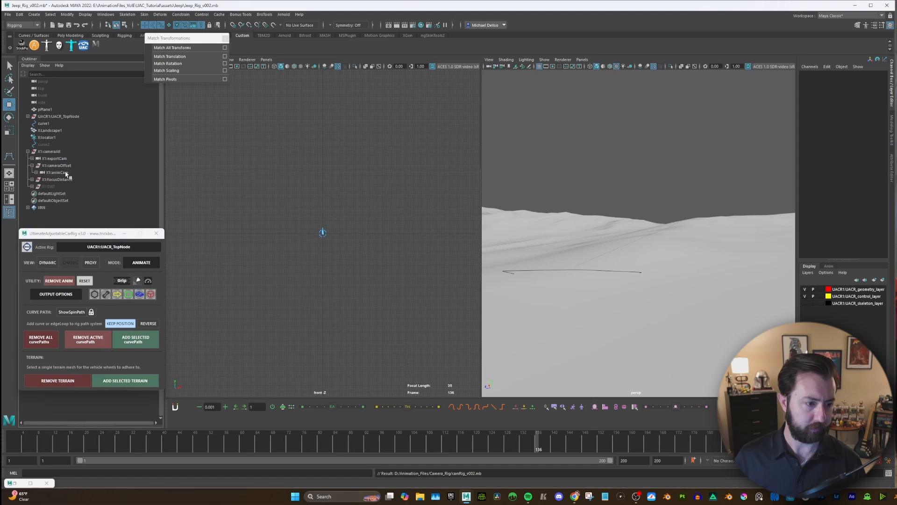
{"action": "left_click", "coordinate": [65, 173]}
{"action": "middle_click_drag", "start_coordinate": [58, 173], "coordinate": [258, 152]}
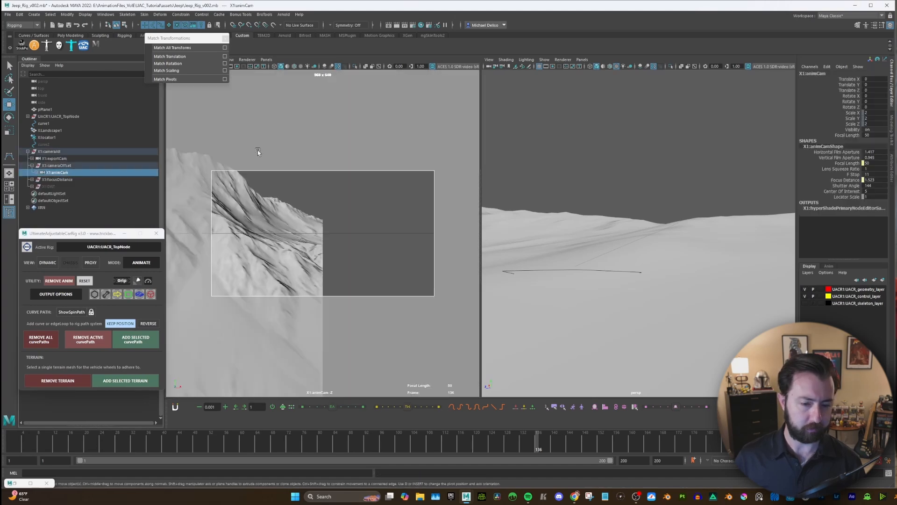
Select the jeep's drive control and frame the jeep in the animCam view around frame 107
{"action": "left_click", "coordinate": [118, 295]}
{"action": "left_click_drag", "start_coordinate": [234, 445], "coordinate": [282, 443]}
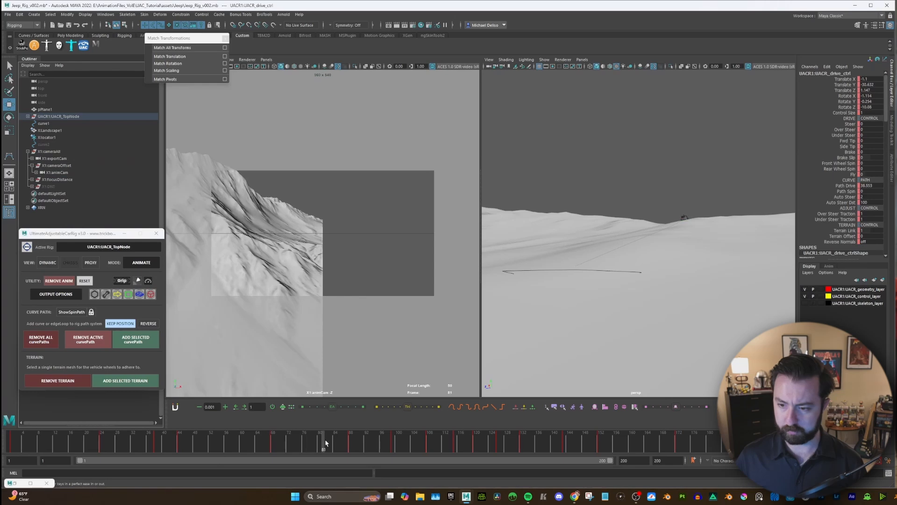
{"action": "key", "text": "f"}
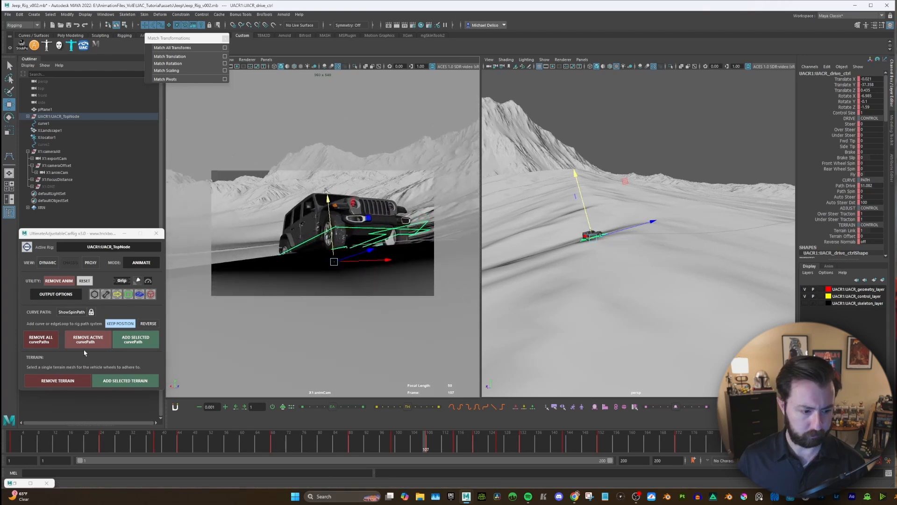
Put the car rig window away and select X1:animCam at frame 107
{"action": "left_click", "coordinate": [158, 233]}
{"action": "left_click", "coordinate": [57, 172]}
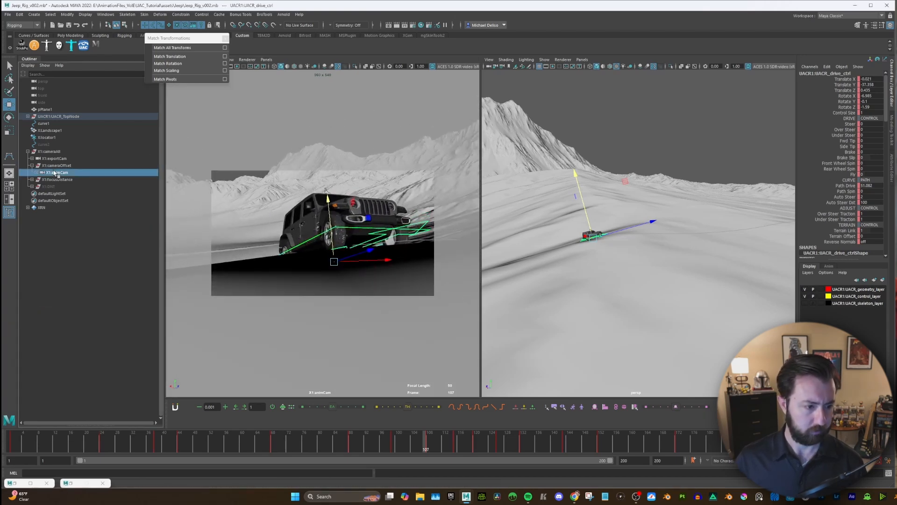
{"action": "left_click", "coordinate": [422, 447]}
Go to frame 81 and move the animCam to a new position on the terrain in the perspective view
{"action": "left_click_drag", "start_coordinate": [412, 448], "coordinate": [347, 449]}
{"action": "key", "text": "f"}
{"action": "left_click_drag", "start_coordinate": [595, 242], "coordinate": [507, 257], "text": "alt"}
{"action": "scroll", "coordinate": [611, 241], "scroll_direction": "down", "scroll_amount": 10}
{"action": "key", "text": "w"}
{"action": "left_click_drag", "start_coordinate": [641, 237], "coordinate": [616, 237]}
{"action": "left_click_drag", "start_coordinate": [616, 238], "coordinate": [643, 242], "text": "alt"}
{"action": "middle_click_drag", "start_coordinate": [644, 242], "coordinate": [587, 284], "text": "alt"}
{"action": "left_click_drag", "start_coordinate": [602, 258], "coordinate": [627, 192]}
Rotate the animCam at frame 81 so the jeep is inside its frame
{"action": "key", "text": "f"}
{"action": "key", "text": "e"}
{"action": "left_click_drag", "start_coordinate": [632, 261], "coordinate": [667, 249]}
{"action": "right_click_drag", "start_coordinate": [667, 248], "coordinate": [631, 253], "text": "alt"}
{"action": "left_click_drag", "start_coordinate": [631, 254], "coordinate": [609, 267], "text": "alt"}
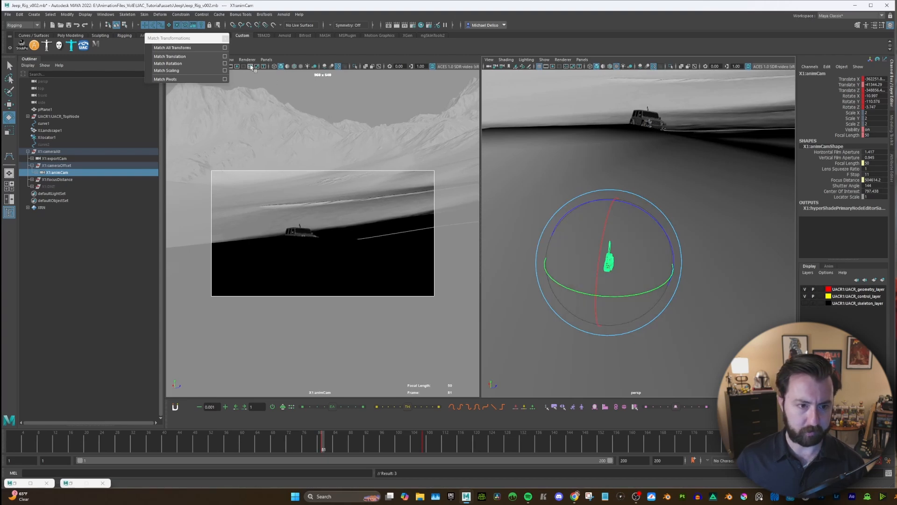
Move the Match Transformations window aside and hide all object types in the animCam view
{"action": "left_click_drag", "start_coordinate": [174, 41], "coordinate": [121, 49]}
{"action": "left_click", "coordinate": [228, 59]}
{"action": "left_click", "coordinate": [240, 86]}
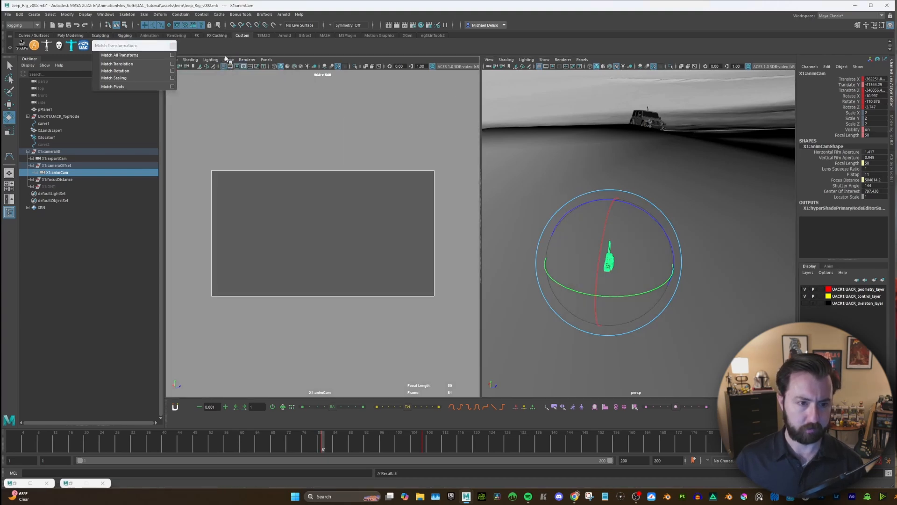
Show the polygon geometry in the animCam view again
{"action": "left_click", "coordinate": [228, 59]}
{"action": "left_click", "coordinate": [243, 132]}
{"action": "left_click", "coordinate": [195, 60]}
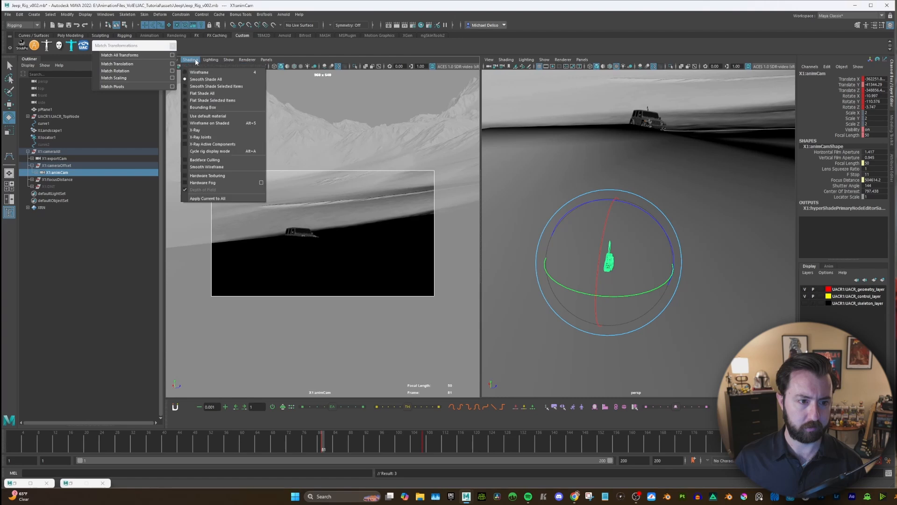
Reposition the animCam at frame 81, rotate it toward the jeep, and key it
{"action": "mouse_move", "coordinate": [615, 200]}
{"action": "left_mouse_down", "text": "alt"}
{"action": "mouse_move", "coordinate": [622, 202]}
{"action": "mouse_move", "coordinate": [538, 255]}
{"action": "left_mouse_up", "text": "alt"}
{"action": "key", "text": "w"}
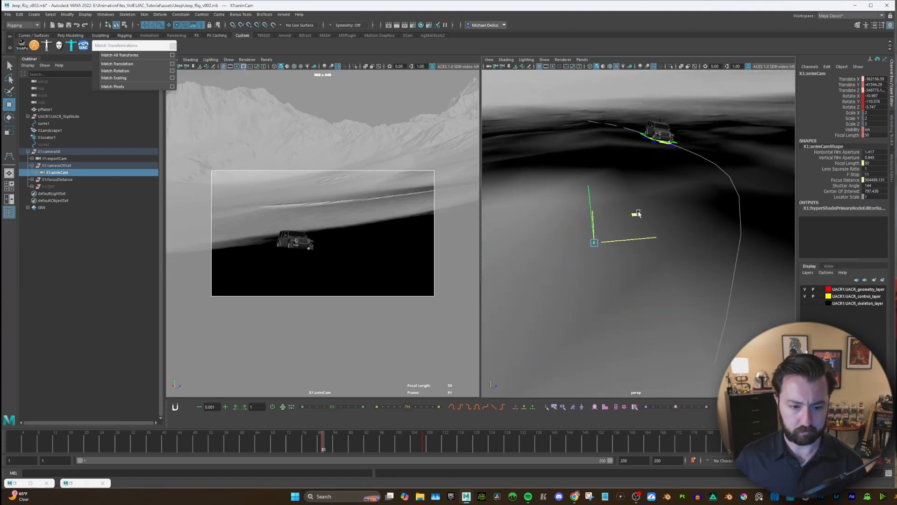
{"action": "key", "text": "f"}
{"action": "left_click_drag", "start_coordinate": [656, 190], "coordinate": [669, 187]}
{"action": "key", "text": "e"}
{"action": "left_click_drag", "start_coordinate": [619, 258], "coordinate": [626, 256]}
{"action": "key", "text": "s"}
Go to frame 1 and move the animCam to its starting position on the terrain
{"action": "left_click_drag", "start_coordinate": [290, 441], "coordinate": [278, 443]}
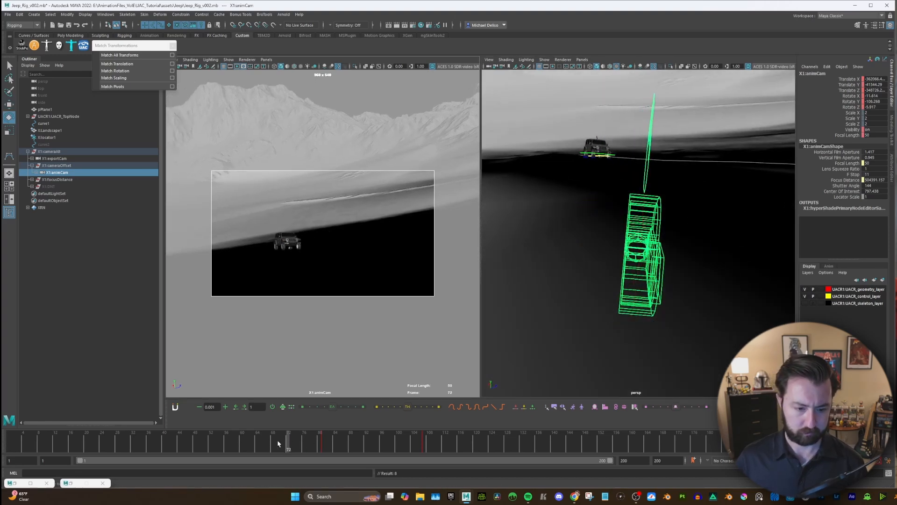
{"action": "middle_click_drag", "start_coordinate": [629, 243], "coordinate": [610, 252], "text": "alt"}
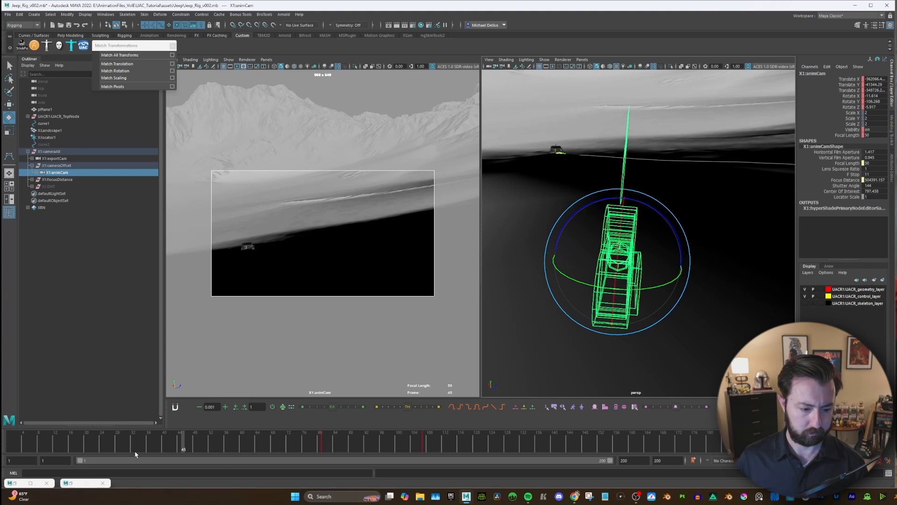
{"action": "key", "text": "w"}
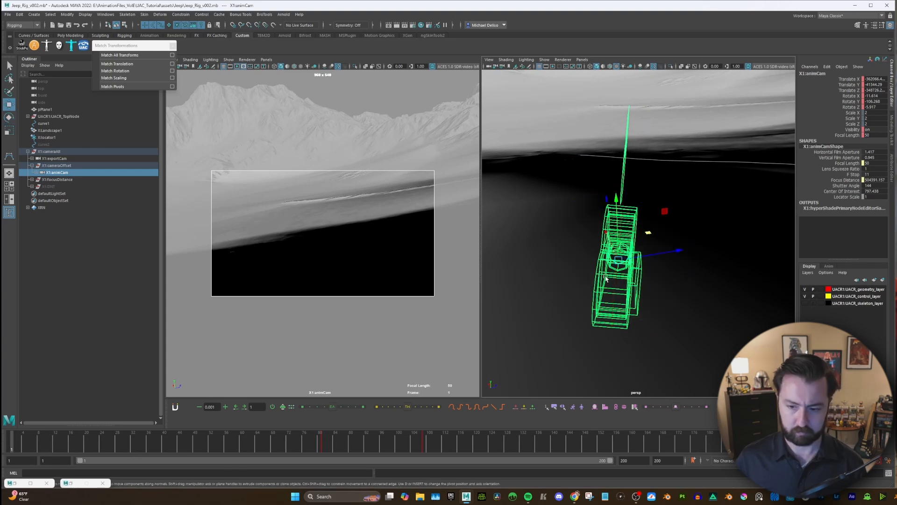
{"action": "scroll", "coordinate": [642, 241], "scroll_direction": "down", "scroll_amount": 8}
{"action": "middle_click_drag", "start_coordinate": [642, 240], "coordinate": [610, 267], "text": "alt"}
{"action": "left_click_drag", "start_coordinate": [611, 268], "coordinate": [612, 272], "text": "alt"}
{"action": "left_click", "coordinate": [624, 258]}
{"action": "key", "text": "ctrl+z"}
{"action": "left_click_drag", "start_coordinate": [643, 161], "coordinate": [641, 194], "text": "alt"}
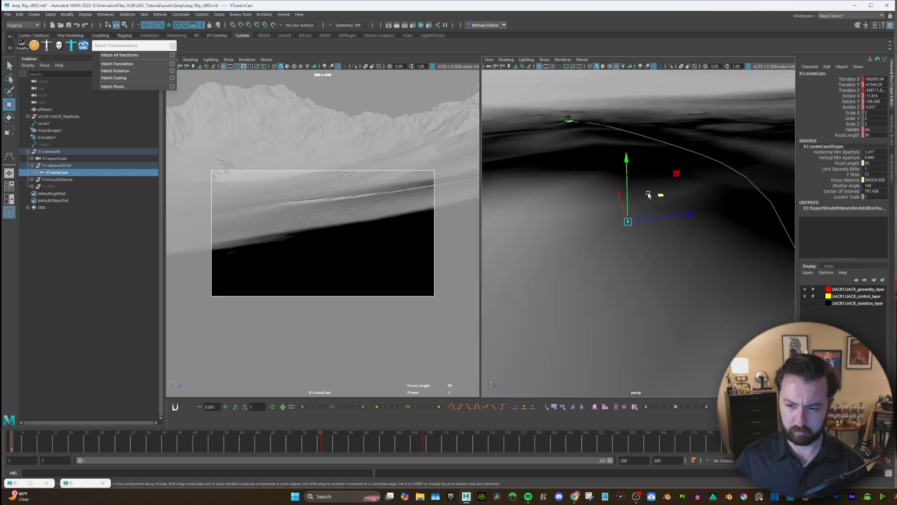
Rotate the animCam at frame 1 so it points at the distant jeep
{"action": "key", "text": "f"}
{"action": "key", "text": "e"}
{"action": "left_click_drag", "start_coordinate": [646, 284], "coordinate": [663, 280]}
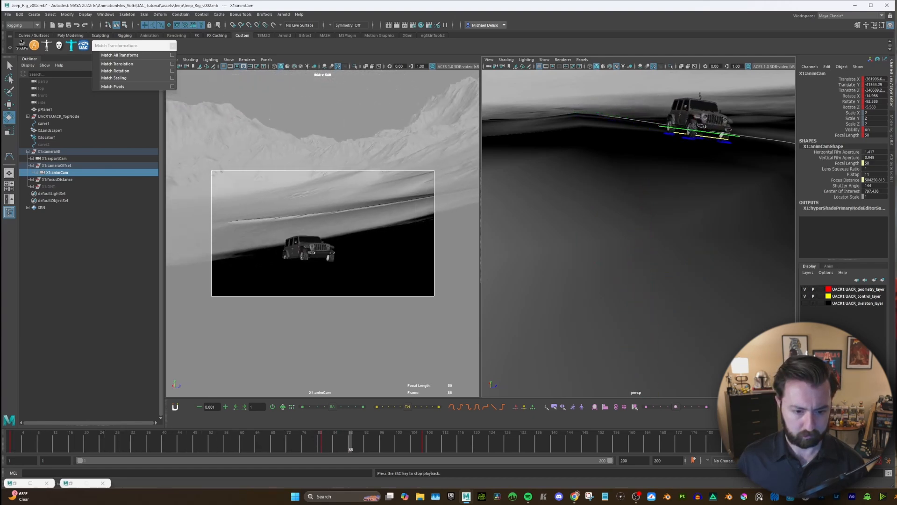
Reposition and re-aim the animCam at frame 130 to see the jeep from behind, and key it
{"action": "left_click", "coordinate": [425, 444]}
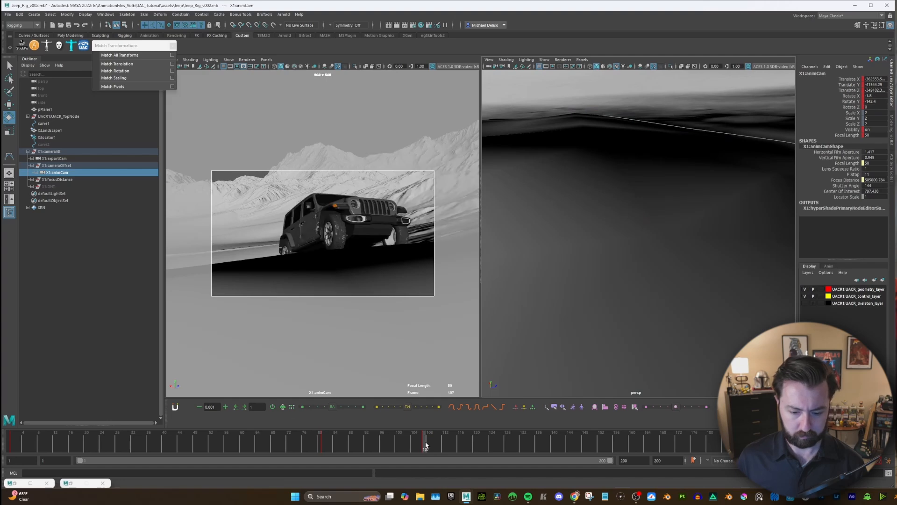
{"action": "left_click_drag", "start_coordinate": [429, 447], "coordinate": [515, 445]}
{"action": "key", "text": "f"}
{"action": "scroll", "coordinate": [642, 258], "scroll_direction": "down", "scroll_amount": 5}
{"action": "left_click_drag", "start_coordinate": [643, 258], "coordinate": [613, 265], "text": "alt"}
{"action": "key", "text": "w"}
{"action": "key", "text": "s"}
Go to frame 200, move the animCam along the terrain, and re-aim it to follow the departing jeep
{"action": "left_click_drag", "start_coordinate": [527, 442], "coordinate": [561, 442]}
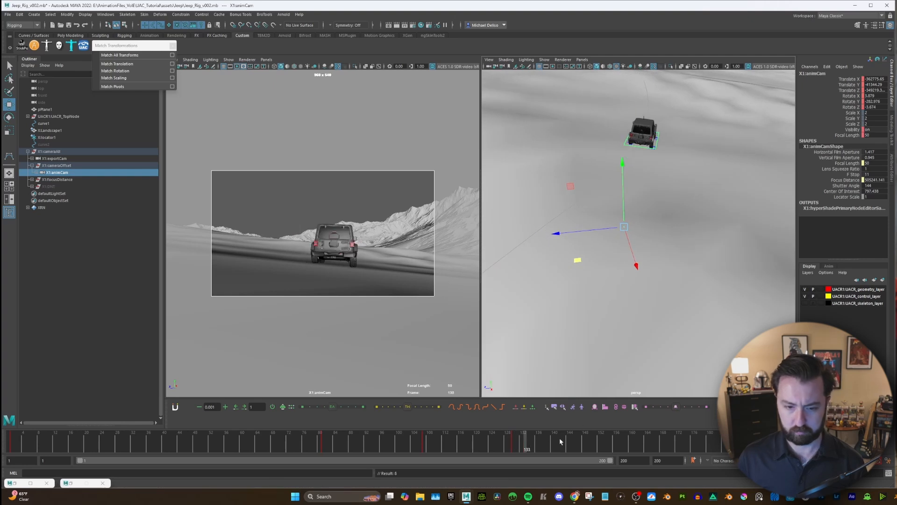
{"action": "key", "text": "f"}
{"action": "scroll", "coordinate": [646, 236], "scroll_direction": "down", "scroll_amount": 15}
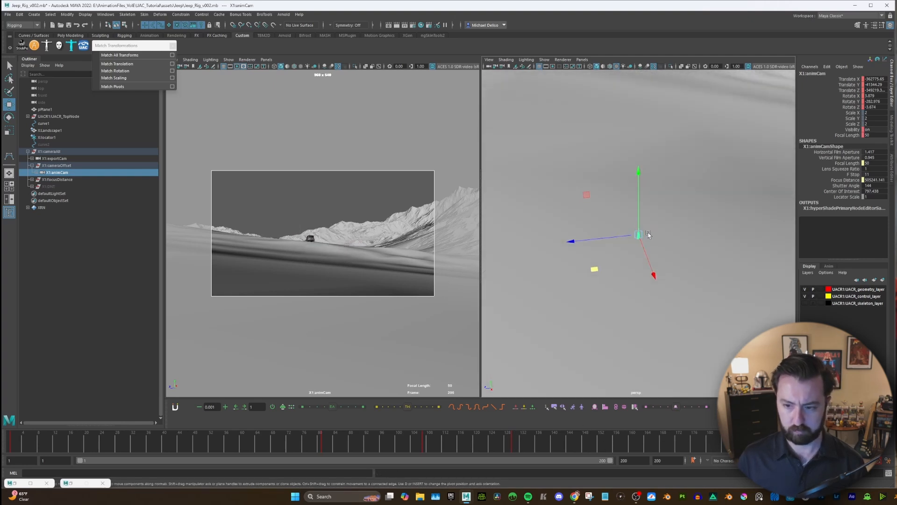
{"action": "middle_click_drag", "start_coordinate": [645, 241], "coordinate": [610, 305], "text": "alt"}
{"action": "left_click_drag", "start_coordinate": [550, 355], "coordinate": [607, 225]}
{"action": "key", "text": "f"}
{"action": "left_click_drag", "start_coordinate": [633, 255], "coordinate": [638, 238], "text": "alt"}
{"action": "key", "text": "e"}
Rotate the animCam at frame 117 so it faces the side of the passing jeep
{"action": "mouse_move", "coordinate": [466, 448]}
{"action": "left_mouse_down"}
{"action": "mouse_move", "coordinate": [444, 449]}
{"action": "mouse_move", "coordinate": [462, 450]}
{"action": "left_mouse_up"}
{"action": "key", "text": "f"}
{"action": "left_click_drag", "start_coordinate": [598, 275], "coordinate": [542, 276], "text": "alt"}
{"action": "left_click_drag", "start_coordinate": [670, 218], "coordinate": [636, 236]}
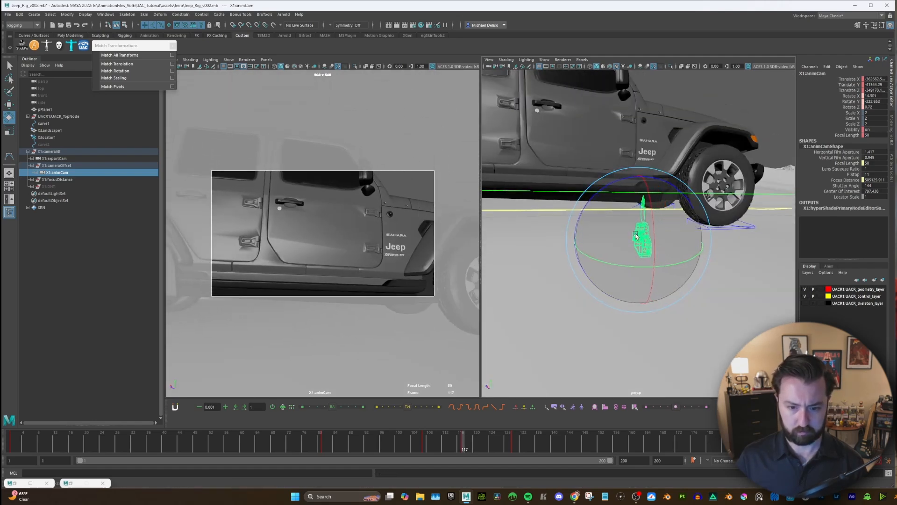
Rotate the animCam at a frame between 107 and 117 to keep the jeep in frame
{"action": "left_click_drag", "start_coordinate": [423, 448], "coordinate": [445, 448]}
{"action": "key", "text": "f"}
{"action": "left_click_drag", "start_coordinate": [569, 256], "coordinate": [522, 256], "text": "alt"}
{"action": "left_click_drag", "start_coordinate": [634, 245], "coordinate": [648, 251]}
Play back the animCam shot around the jeep's pass-by to check the camera motion
{"action": "mouse_move", "coordinate": [426, 449]}
{"action": "left_mouse_down"}
{"action": "mouse_move", "coordinate": [479, 450]}
{"action": "mouse_move", "coordinate": [416, 449]}
{"action": "left_mouse_up"}
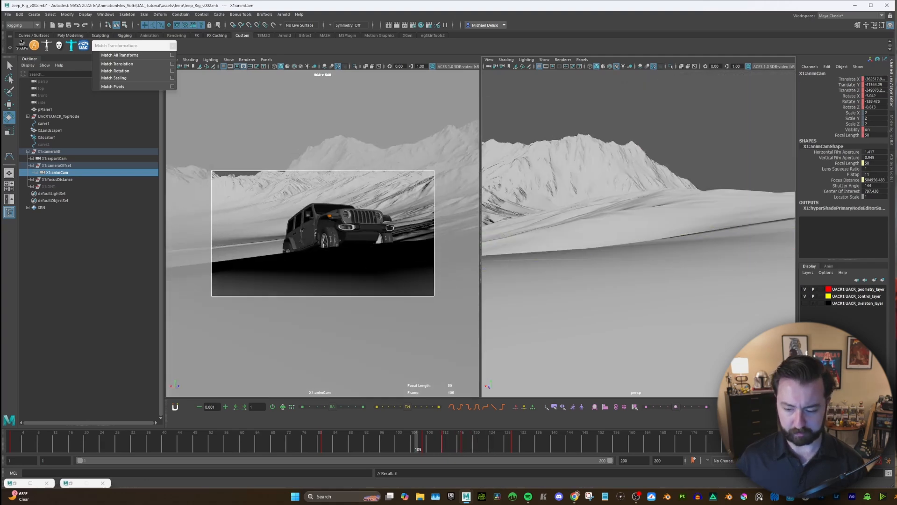
{"action": "key", "text": "alt+v"}
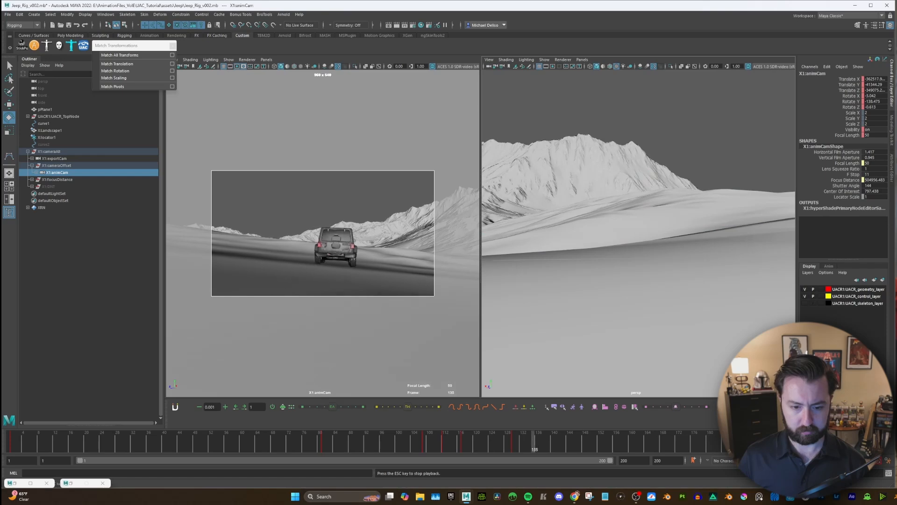
{"action": "left_click", "coordinate": [422, 446]}
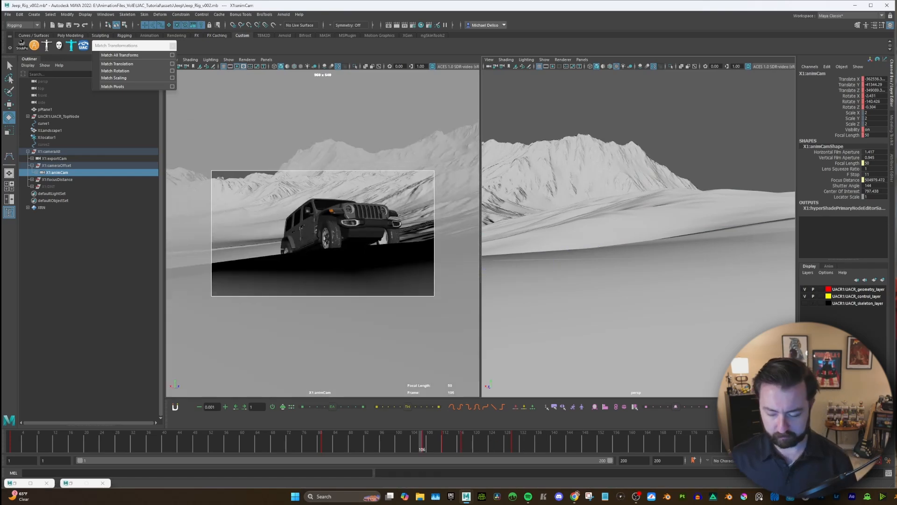
{"action": "key", "text": "alt+v"}
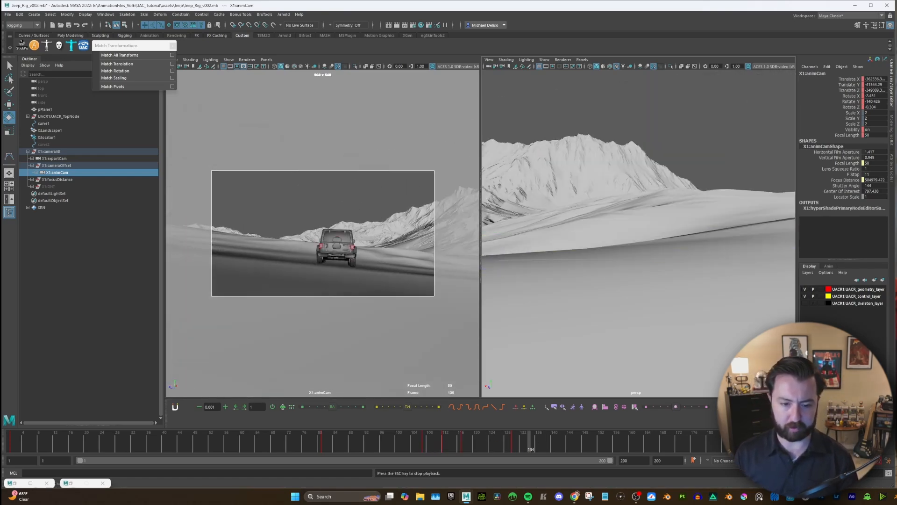
{"action": "left_click", "coordinate": [512, 446]}
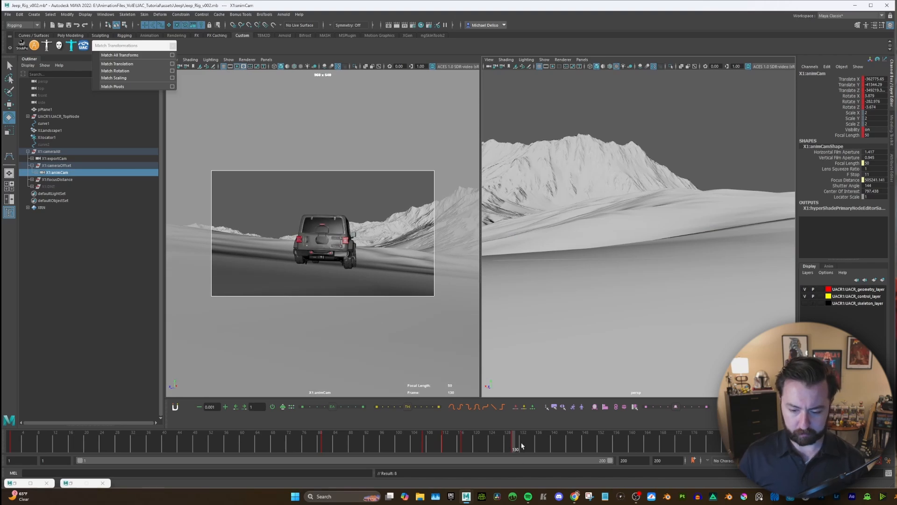
{"action": "left_click", "coordinate": [378, 446]}
{"action": "key", "text": "alt+v"}
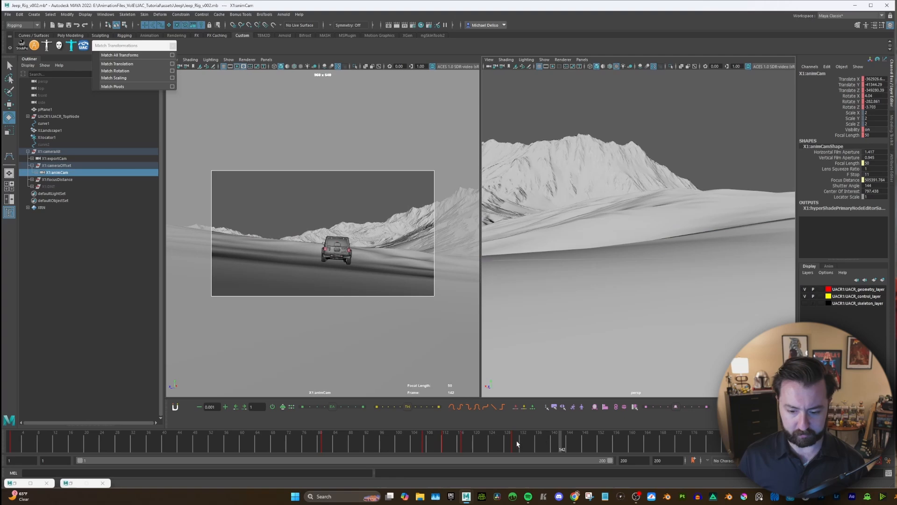
Add an animCam key at frame 150 and adjust the camera's rotation at frame 130 to reframe the jeep
{"action": "key", "text": "f"}
{"action": "scroll", "coordinate": [632, 289], "scroll_direction": "down", "scroll_amount": 5}
{"action": "left_click_drag", "start_coordinate": [633, 289], "coordinate": [641, 253], "text": "alt"}
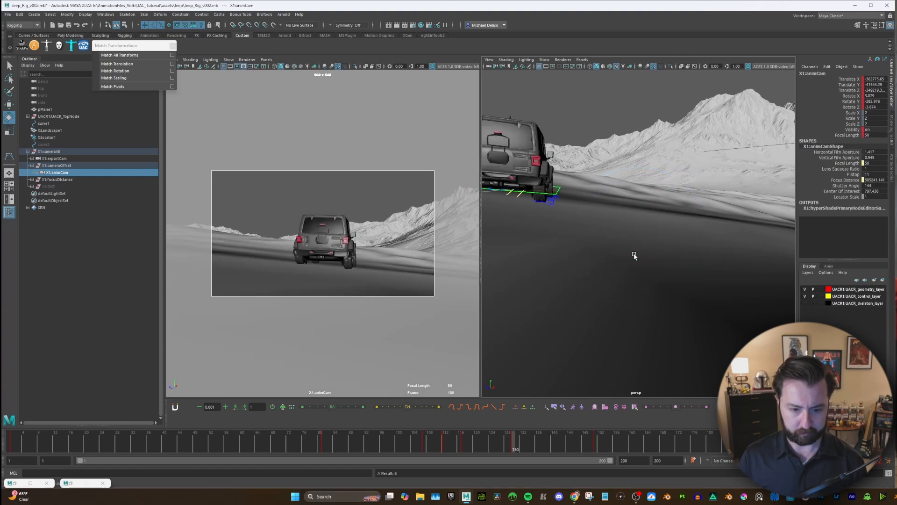
{"action": "key", "text": "f"}
{"action": "left_click_drag", "start_coordinate": [619, 258], "coordinate": [633, 251]}
{"action": "key", "text": "alt+v"}
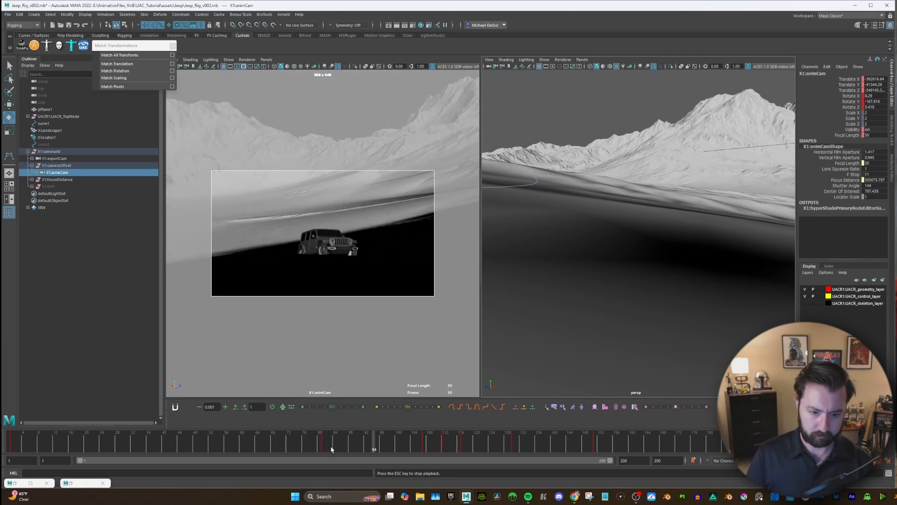
{"action": "key", "text": "Escape"}
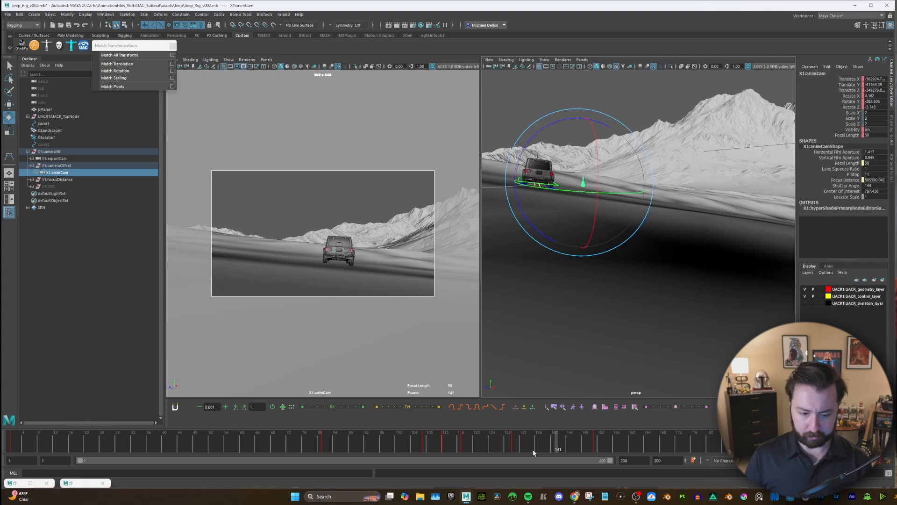
Re-aim the animCam at frame 81 and key an adjusted angle on a frame between 81 and 107
{"action": "left_click_drag", "start_coordinate": [283, 443], "coordinate": [323, 445]}
{"action": "key", "text": "f"}
{"action": "left_click_drag", "start_coordinate": [586, 186], "coordinate": [647, 269], "text": "alt"}
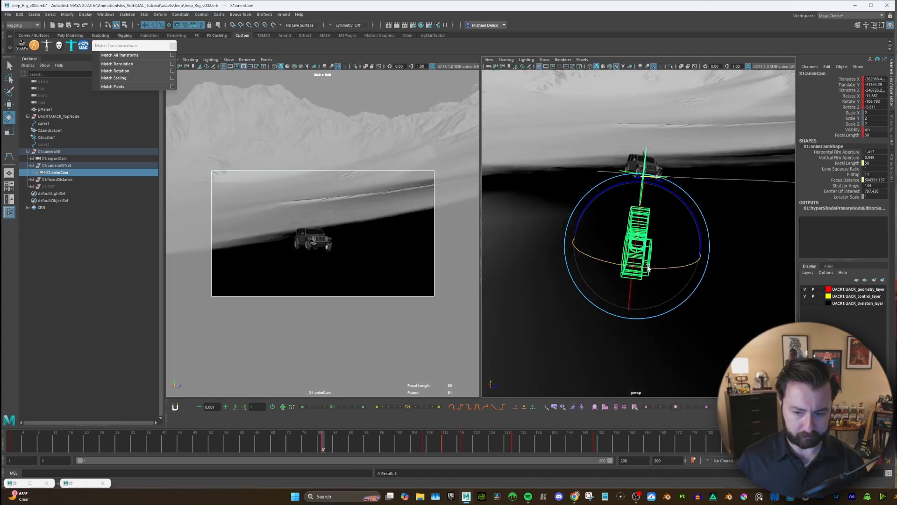
{"action": "left_click_drag", "start_coordinate": [336, 438], "coordinate": [390, 438]}
{"action": "key", "text": "f"}
{"action": "left_click_drag", "start_coordinate": [592, 274], "coordinate": [623, 259], "text": "alt"}
{"action": "key", "text": "s"}
Fine-tune the animCam's rotation at frame 107 and key it
{"action": "left_click_drag", "start_coordinate": [342, 443], "coordinate": [425, 444]}
{"action": "key", "text": "f"}
{"action": "left_click_drag", "start_coordinate": [667, 192], "coordinate": [687, 176], "text": "alt"}
{"action": "left_click_drag", "start_coordinate": [661, 261], "coordinate": [655, 260]}
{"action": "key", "text": "s"}
Adjust and key the animCam's rotation on a frame between 1 and 81 to track the distant jeep
{"action": "left_click_drag", "start_coordinate": [427, 449], "coordinate": [333, 441]}
{"action": "key", "text": "alt+v"}
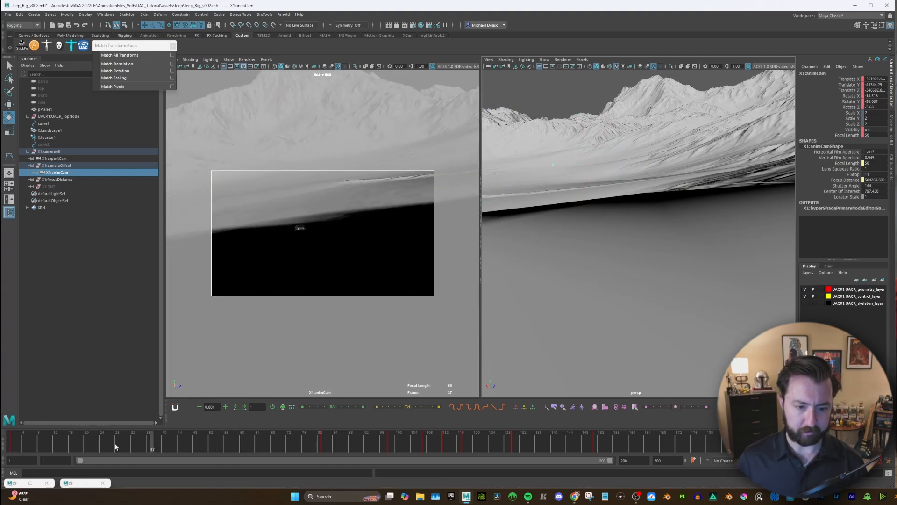
{"action": "key", "text": "f"}
{"action": "left_click_drag", "start_coordinate": [603, 260], "coordinate": [611, 269], "text": "alt"}
{"action": "key", "text": "shift+e"}
Play the shot from the first frame, deselect the camera, and save the scene
{"action": "key", "text": "alt+shift+v"}
{"action": "key", "text": "alt+v"}
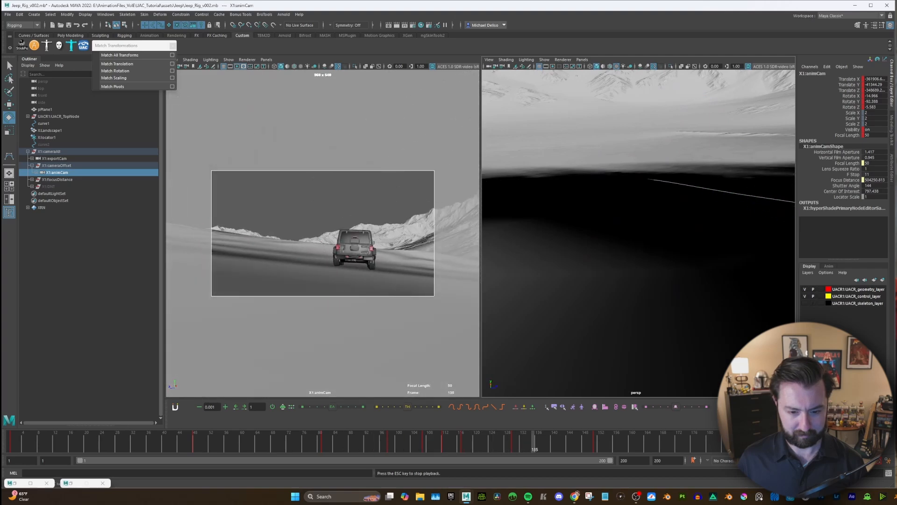
{"action": "left_click", "coordinate": [311, 247]}
{"action": "key", "text": "ctrl+s"}
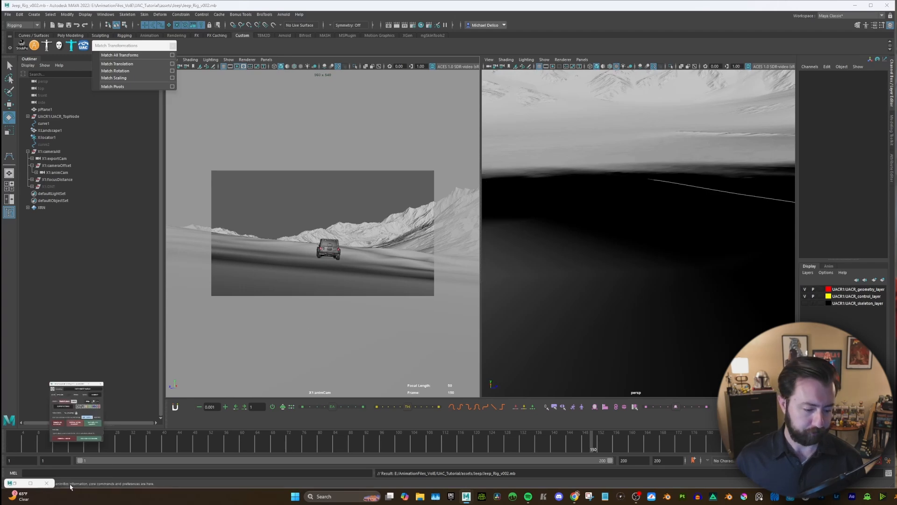
Restore the UltimateAdjustableCarRig window and turn on the rig's DYNAMIC body control
{"action": "left_click", "coordinate": [71, 484]}
{"action": "left_click", "coordinate": [117, 294]}
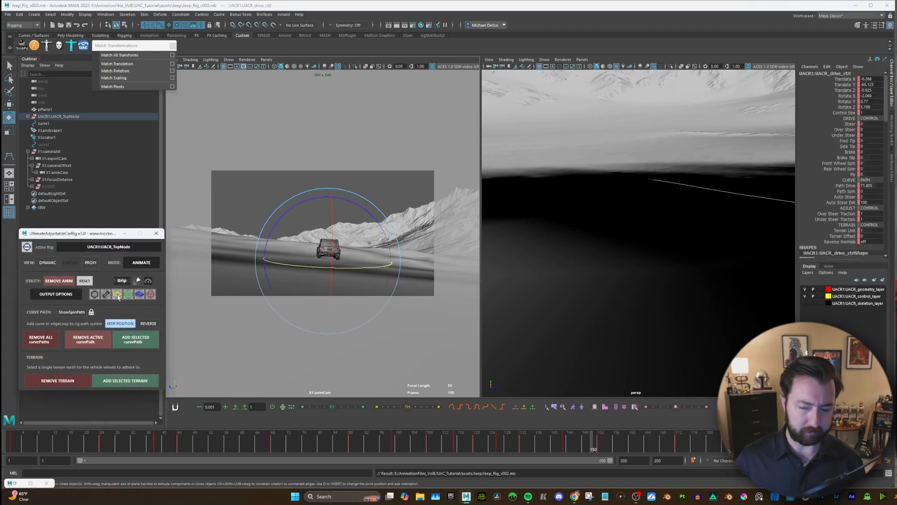
{"action": "left_click", "coordinate": [106, 295]}
{"action": "left_click_drag", "start_coordinate": [64, 236], "coordinate": [71, 234]}
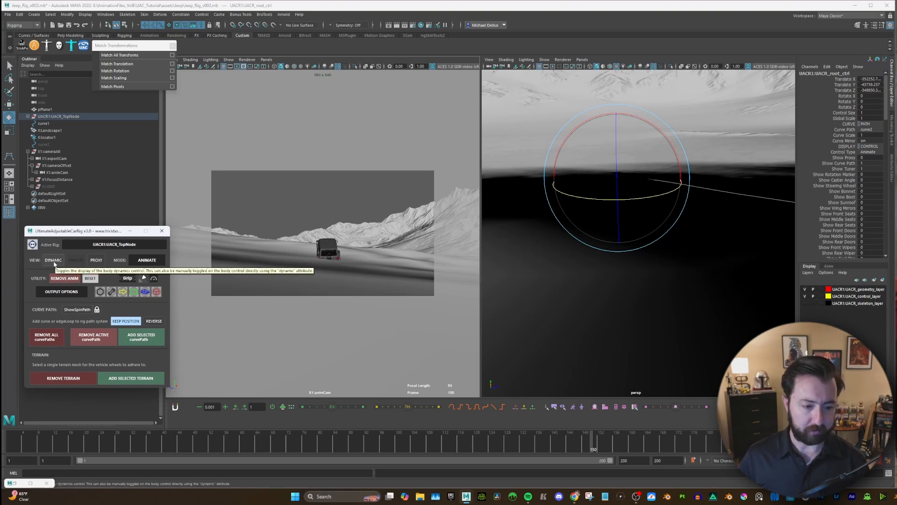
{"action": "mouse_move", "coordinate": [67, 234]}
{"action": "left_mouse_down"}
{"action": "mouse_move", "coordinate": [112, 232]}
{"action": "mouse_move", "coordinate": [52, 242]}
{"action": "left_mouse_up"}
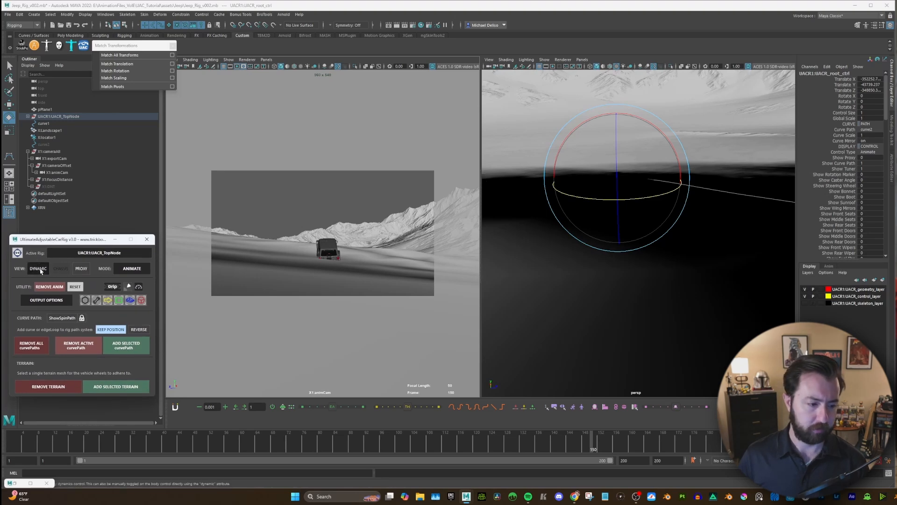
{"action": "left_click", "coordinate": [39, 270]}
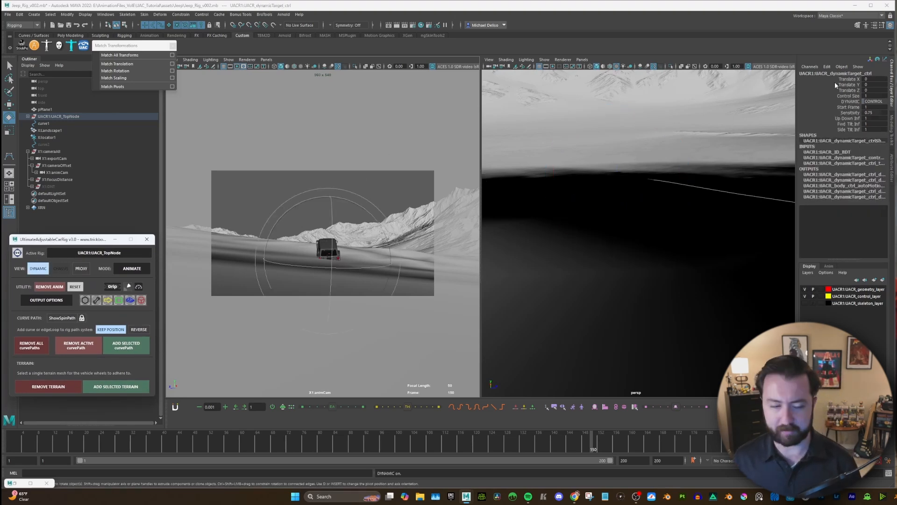
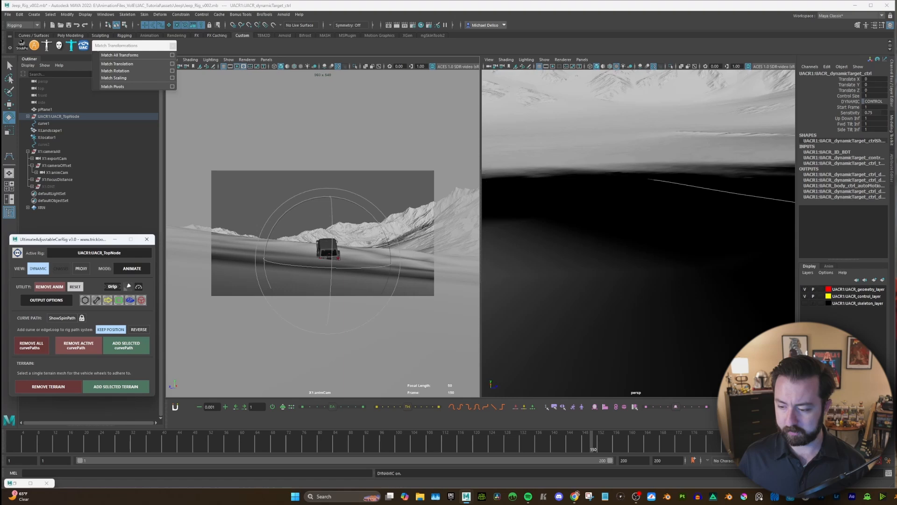
Set the dynamicTarget control's Side Tilt Inf to 0.3 and Fwd Tilt Inf to 0.2
{"action": "left_click", "coordinate": [801, 442]}
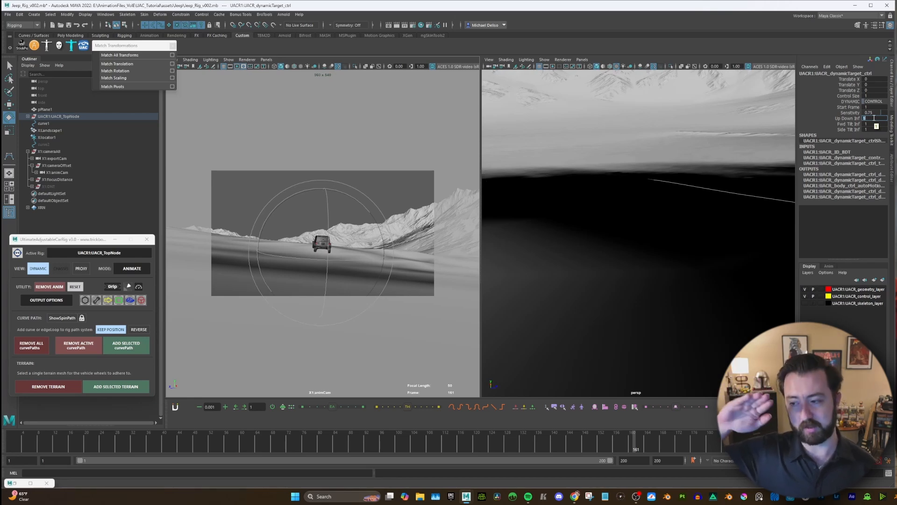
{"action": "left_click", "coordinate": [851, 129]}
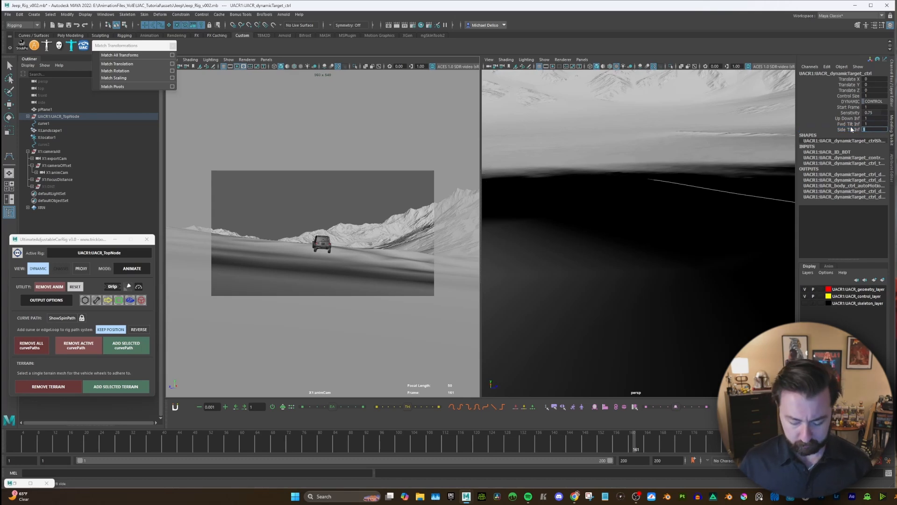
{"action": "type", "text": "0.3"}
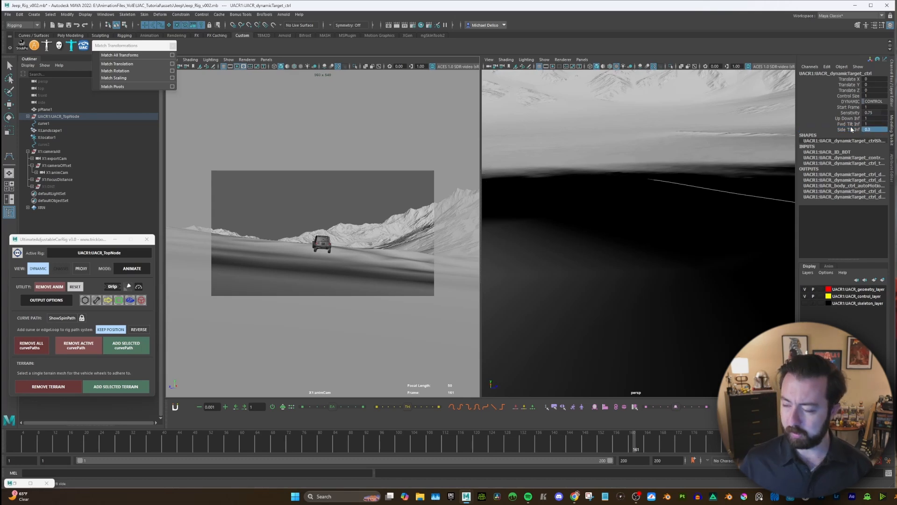
{"action": "left_click", "coordinate": [877, 125]}
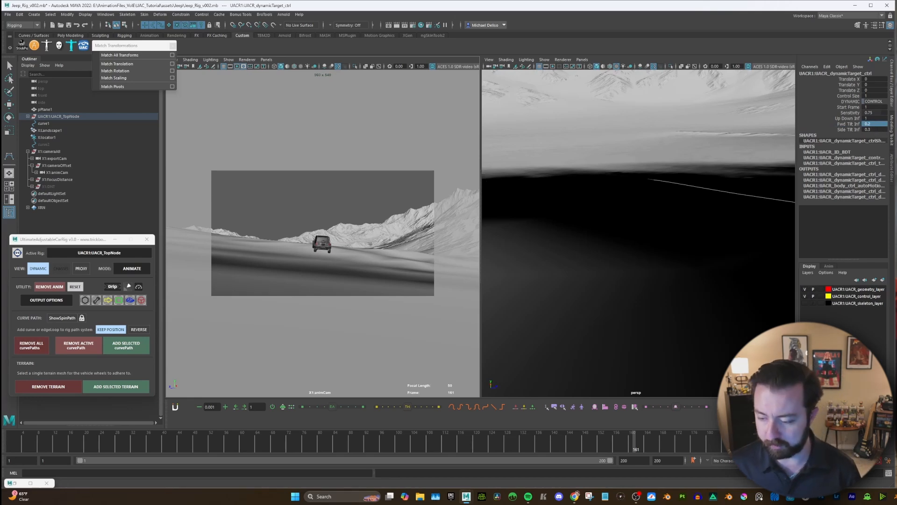
Set Up Down Inf to 0.2 and Fwd Tilt Inf to 0.1, replaying from the first frame to check the body motion
{"action": "key", "text": "alt+shift+v"}
{"action": "key", "text": "alt+v"}
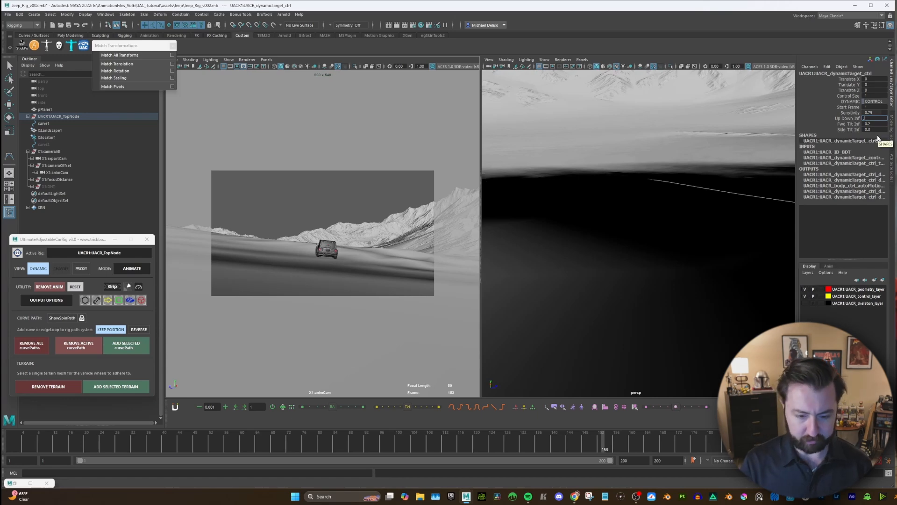
{"action": "key", "text": "alt+shift+v"}
{"action": "key", "text": "alt+v"}
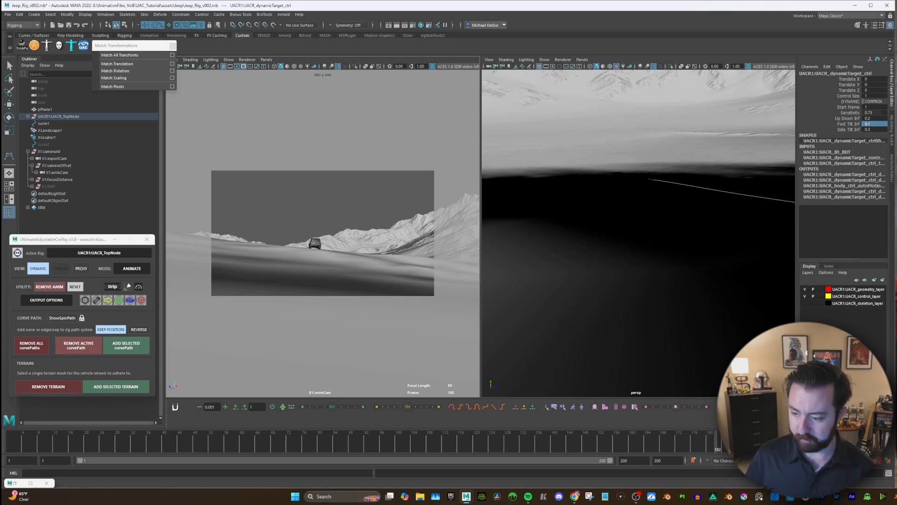
{"action": "key", "text": "alt+shift+v"}
{"action": "key", "text": "alt+v"}
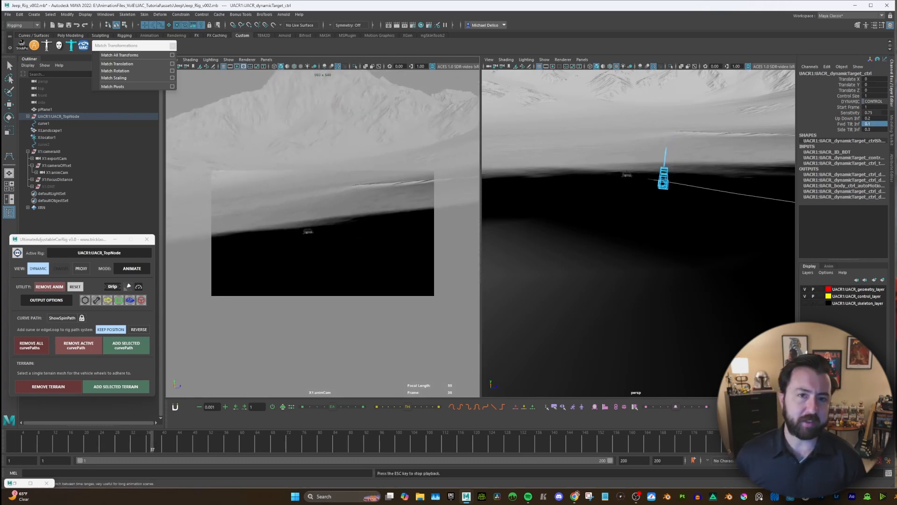